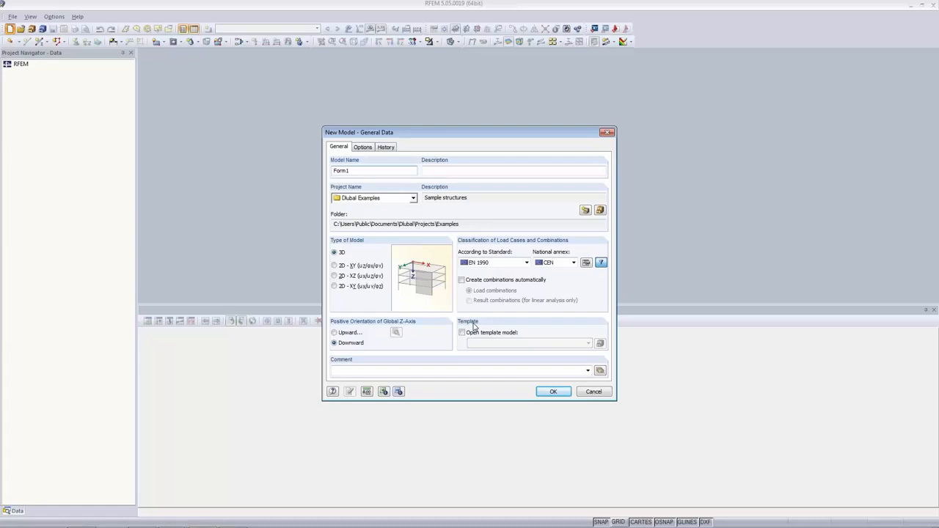
Create the new 3D model Form1 with RF-FORM-FINDING activated, overwriting the existing model of the same name
left_click(349, 170)
left_click(364, 148)
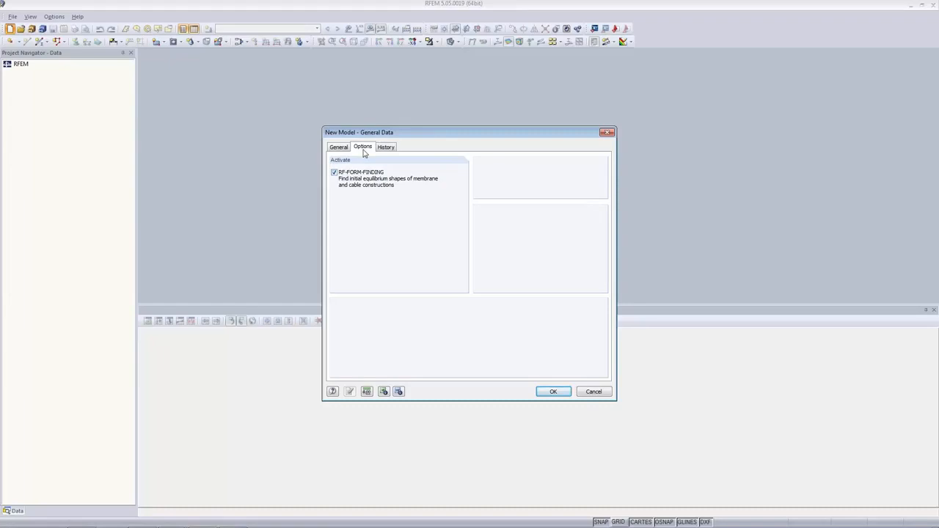
left_click(561, 393)
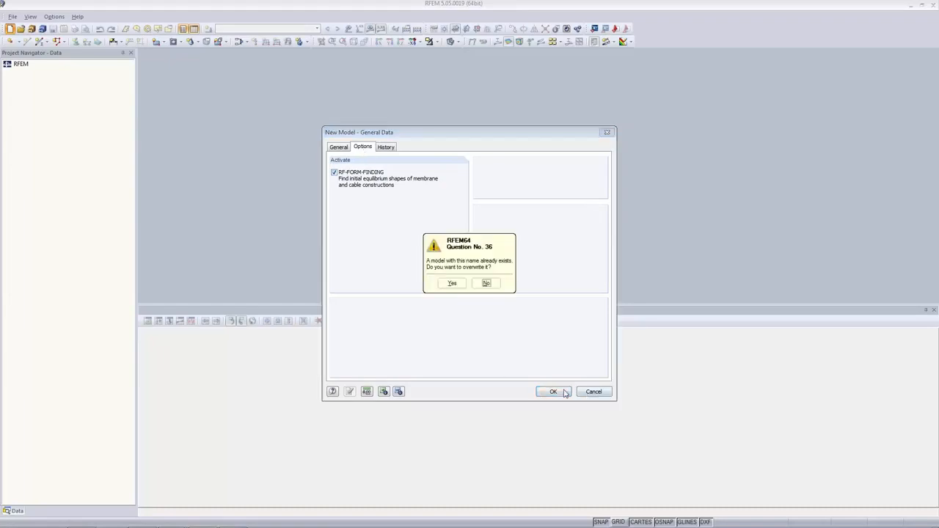
left_click(452, 284)
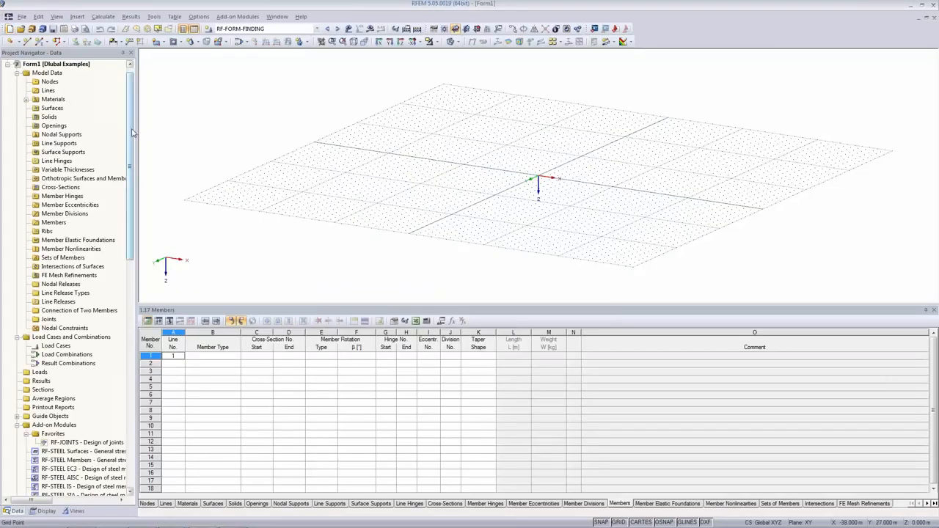
left_click_drag(132, 132, 130, 267)
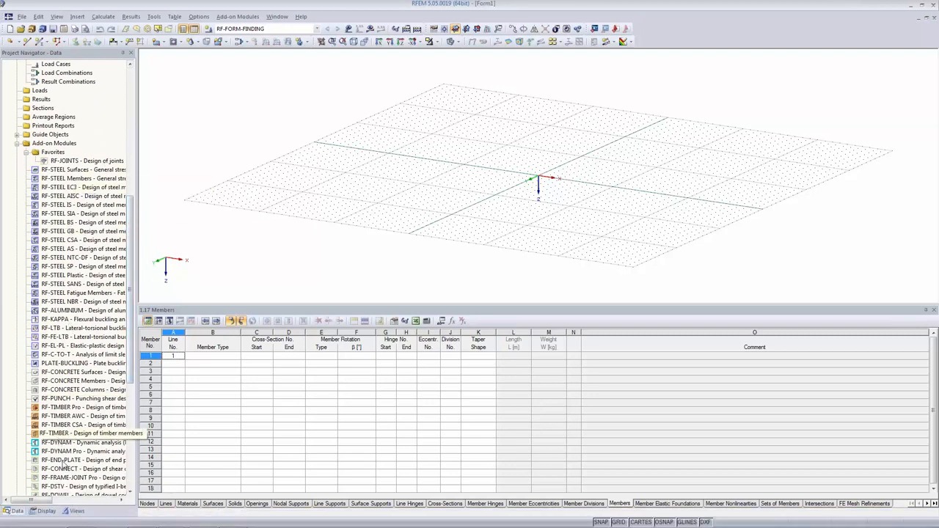
left_click_drag(132, 257, 140, 115)
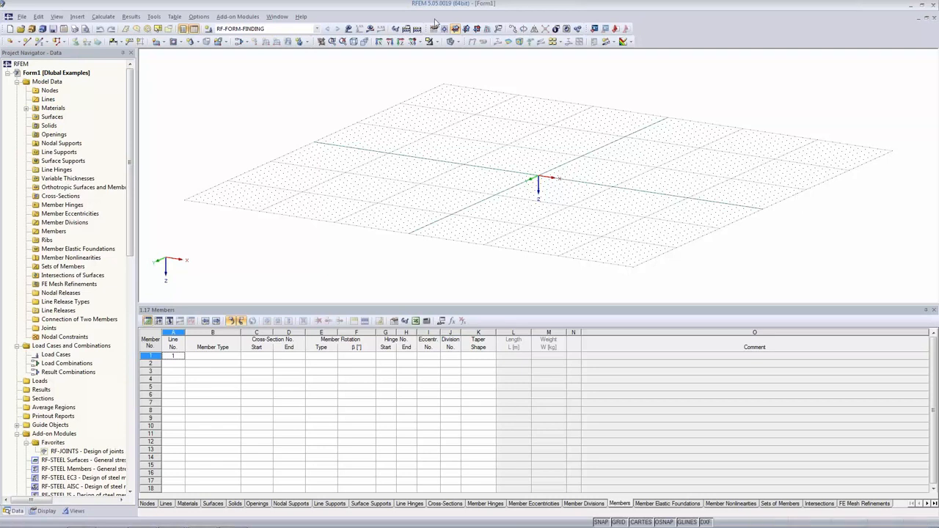
Draw a three-line frame in the XZ work plane from the origin through (0, 0, -10) and (10, 0, -10) to (10, 0, 0) m
left_click(477, 30)
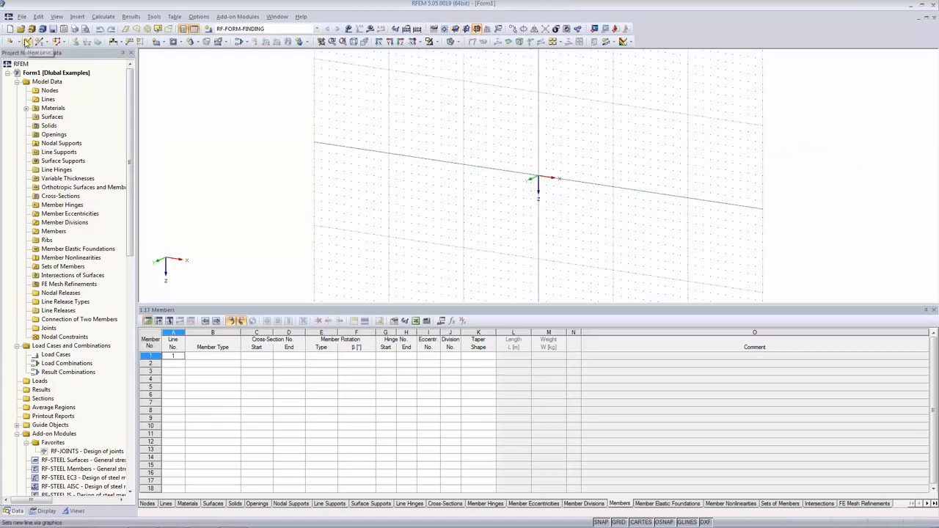
left_click(26, 41)
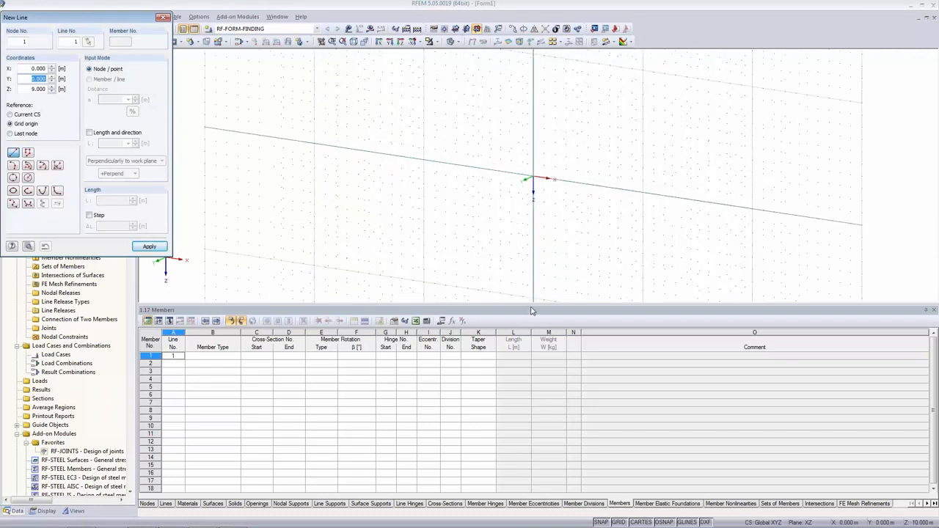
left_click_drag(532, 306, 534, 511)
scroll(551, 173, "up", 5)
middle_click_drag(552, 159, 412, 375)
scroll(412, 374, "down", 1)
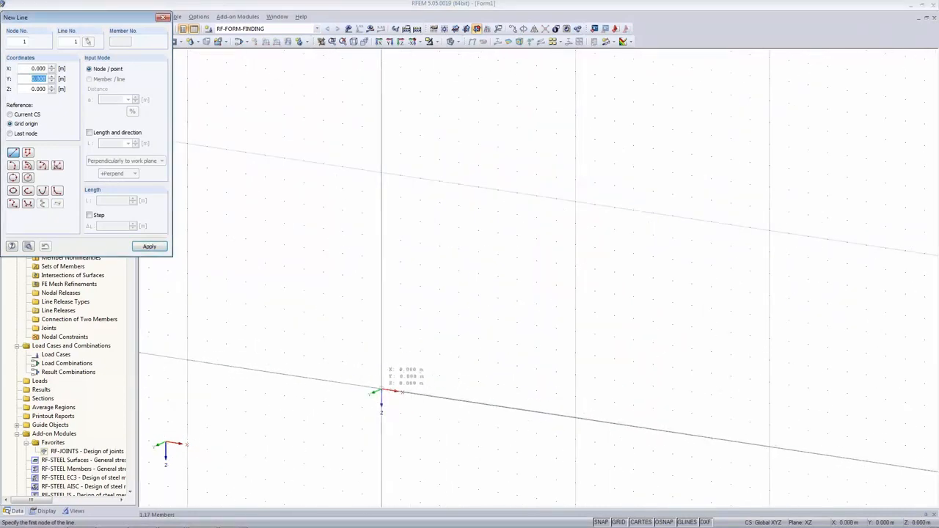
left_click(380, 392)
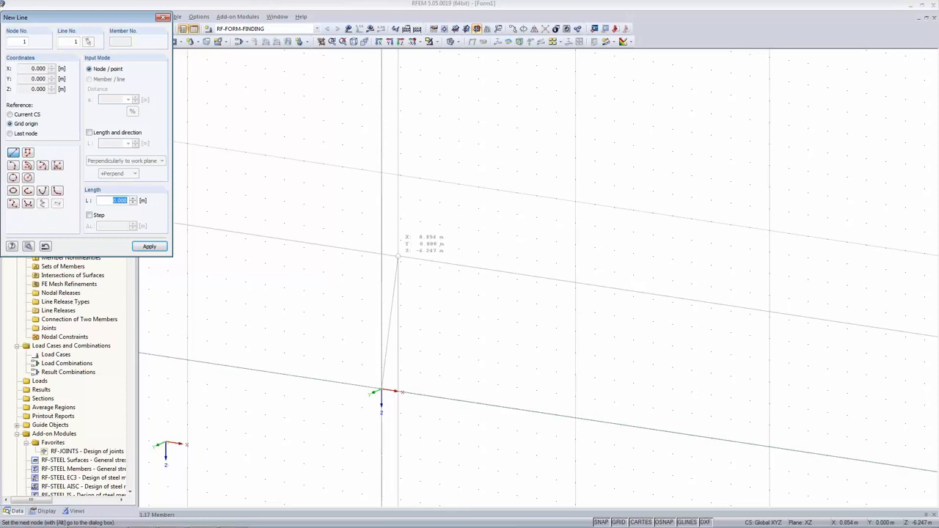
left_click(381, 172)
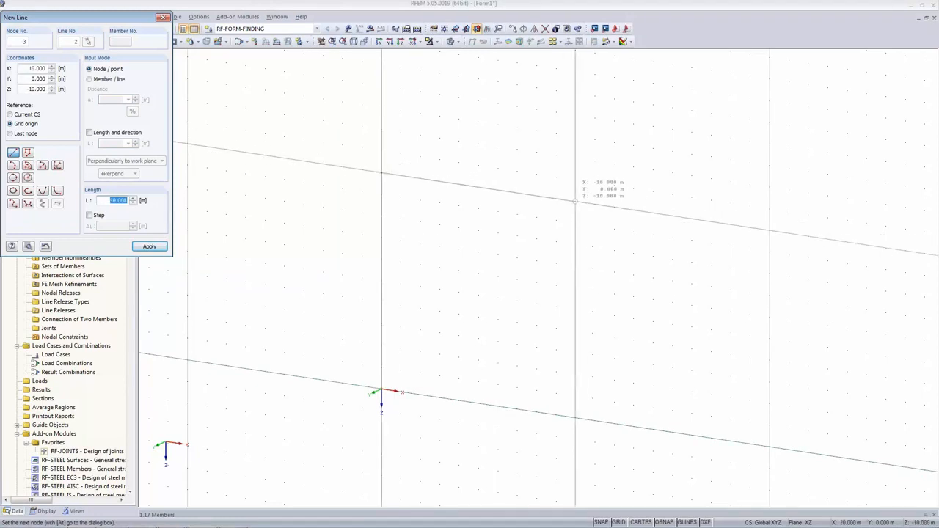
left_click(576, 200)
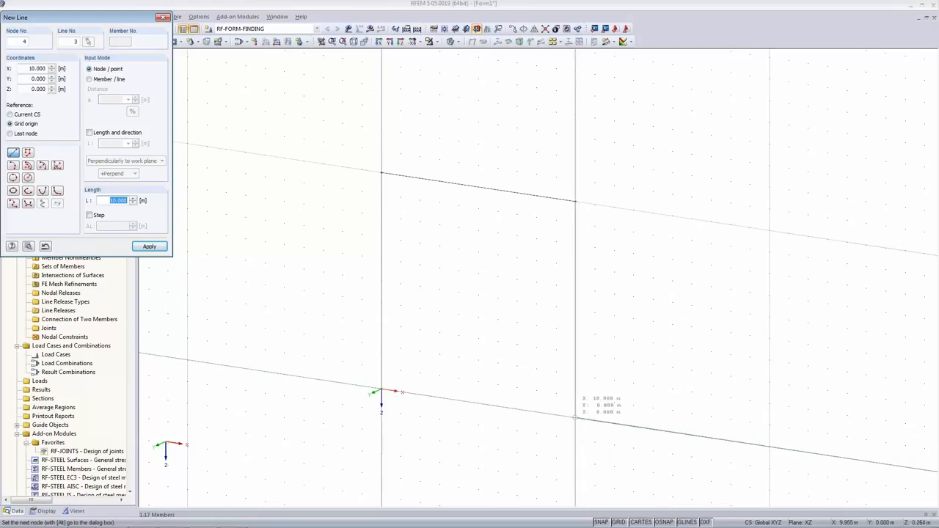
left_click(575, 417)
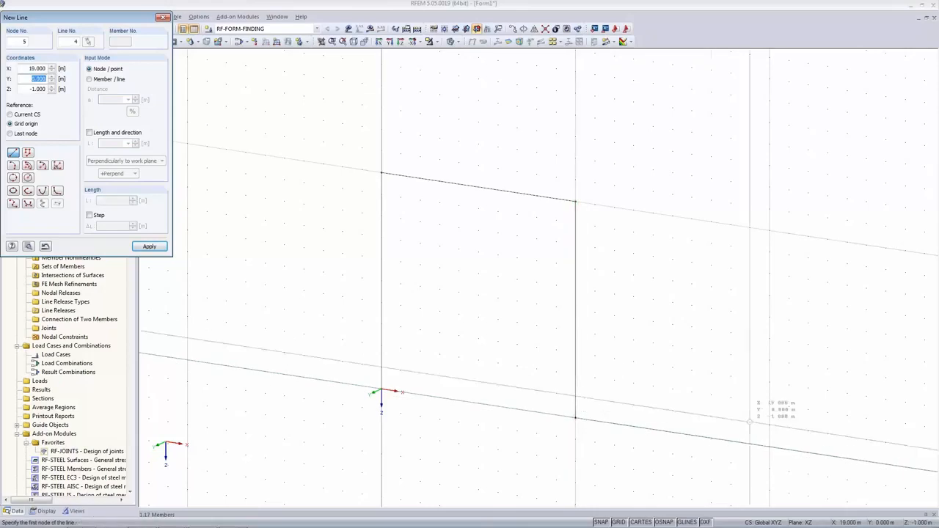
left_click(166, 18)
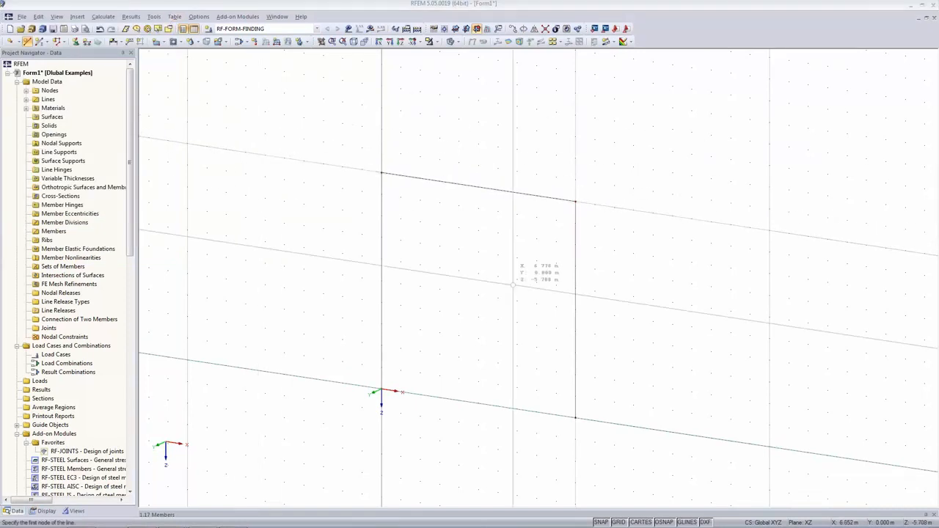
right_click(348, 204)
Extrude the three frame lines into surfaces with a depth of 10 m and an offset of 0 mm in the local +z direction
left_click_drag(306, 151, 652, 450)
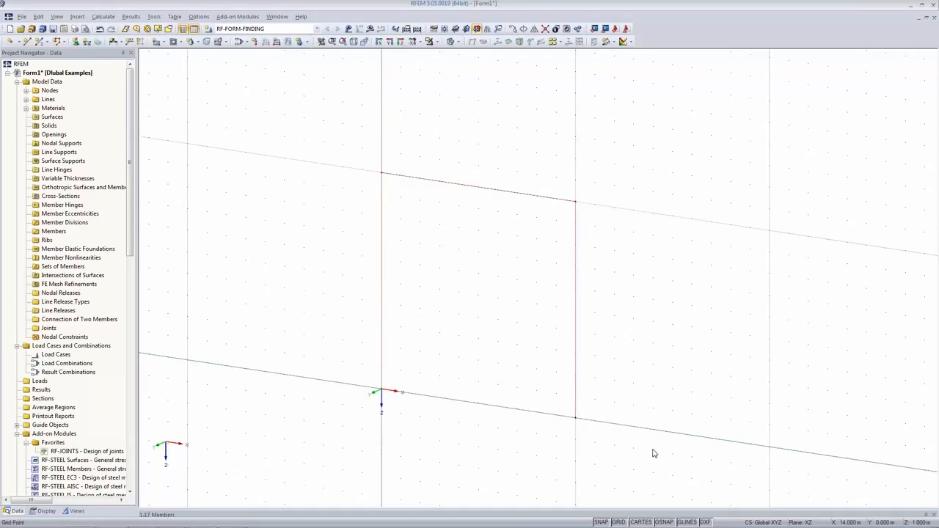
right_click(445, 185)
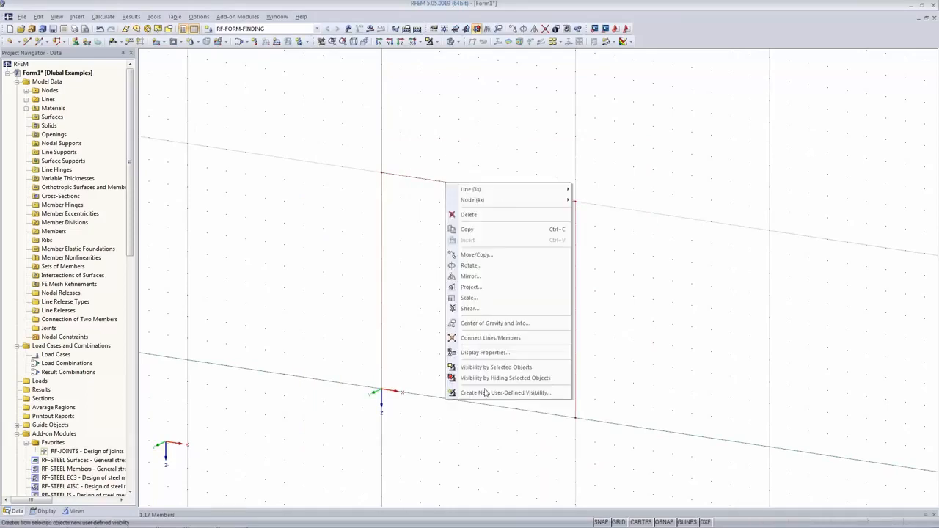
mouse_move(494, 193)
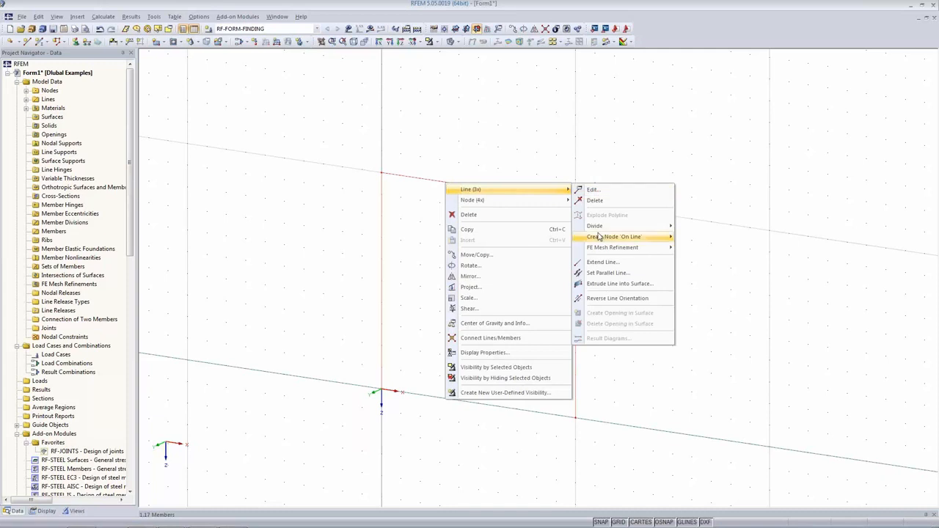
left_click(606, 285)
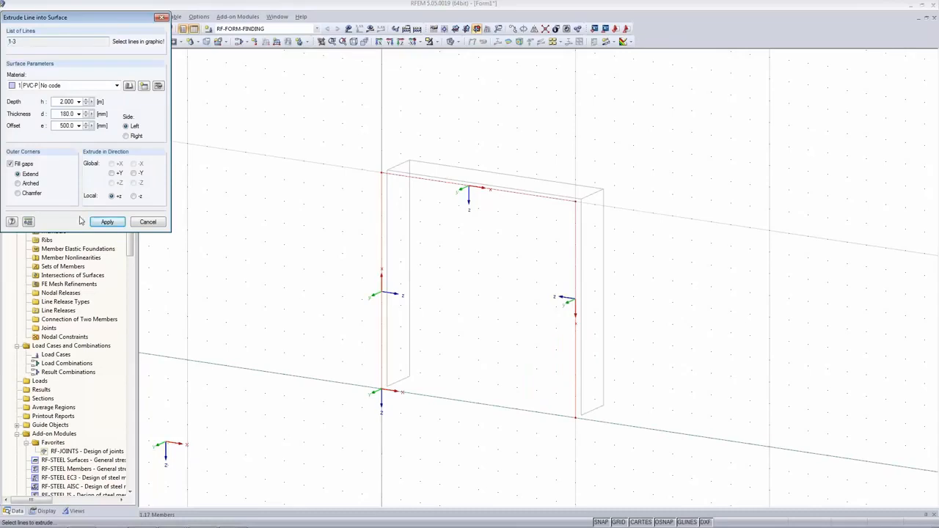
double_click(66, 101)
type("10")
key("Tab")
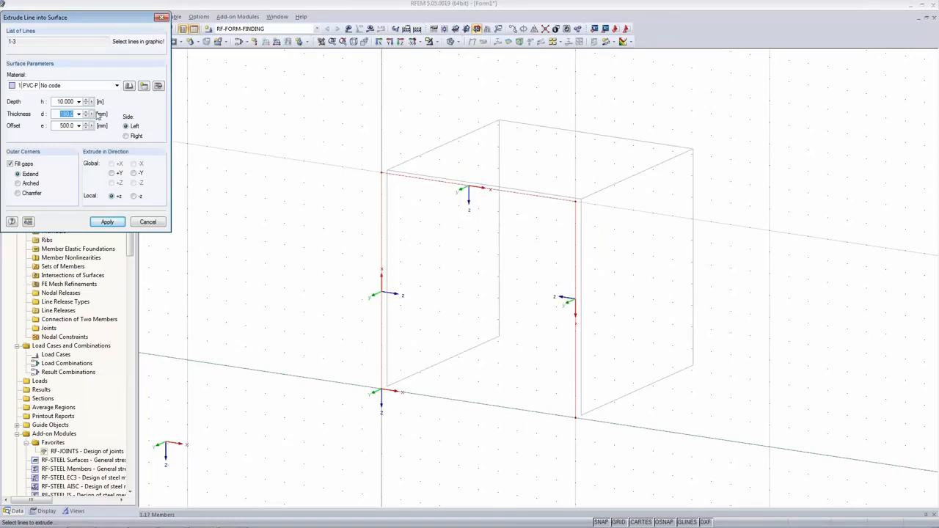
left_click(65, 114)
key("Tab")
type("0")
key("Tab")
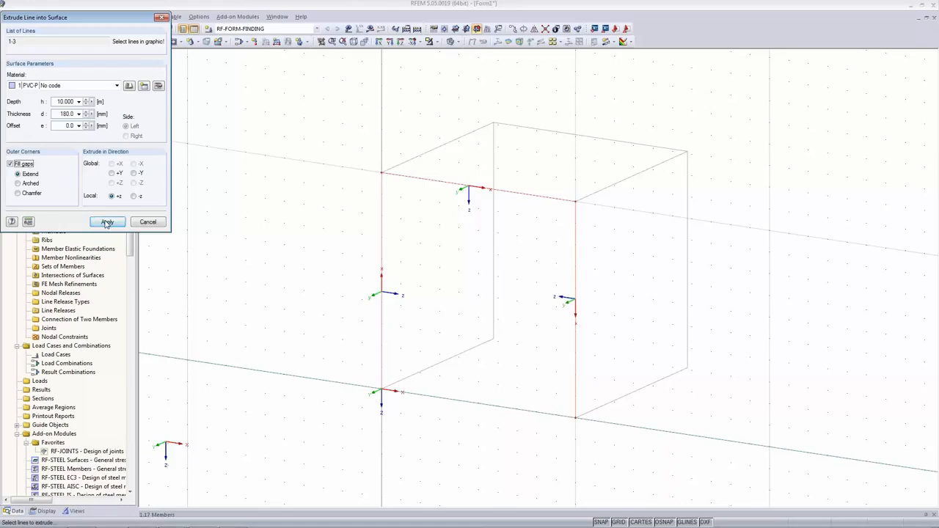
left_click(109, 223)
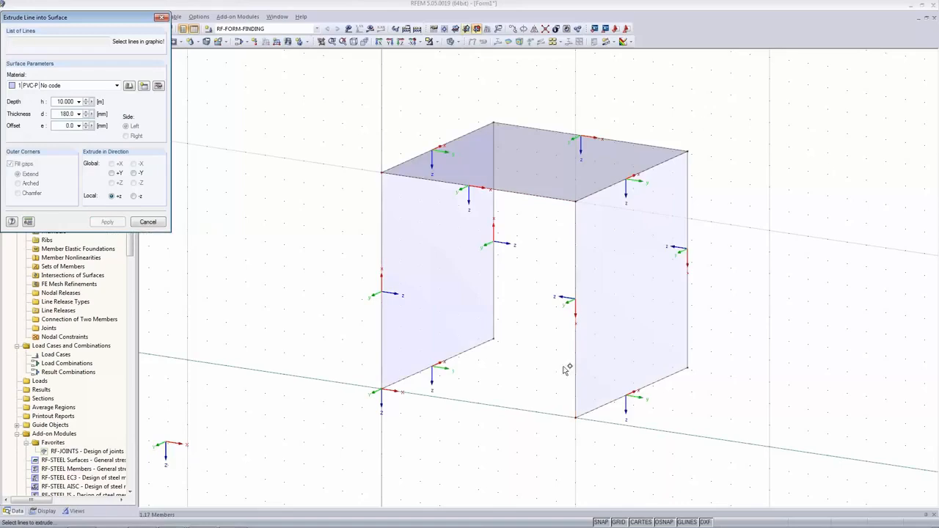
left_click(162, 17)
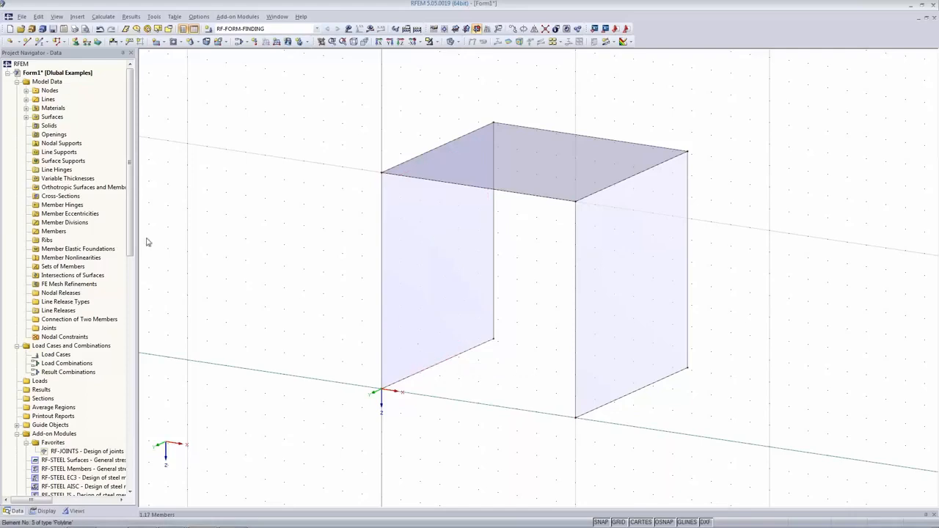
Assign hinged line supports to the bottom edge and both vertical edges of the wall at the origin
left_click(87, 42)
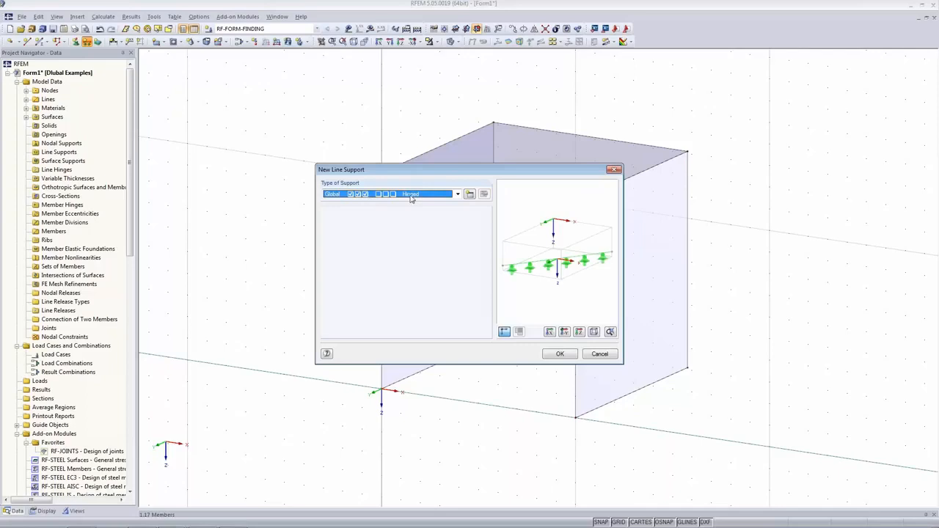
left_click(456, 194)
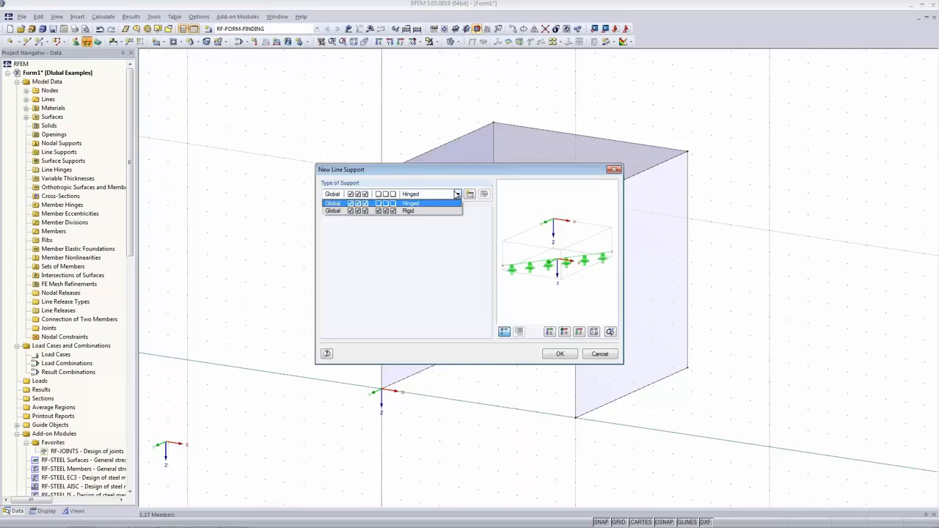
left_click(456, 194)
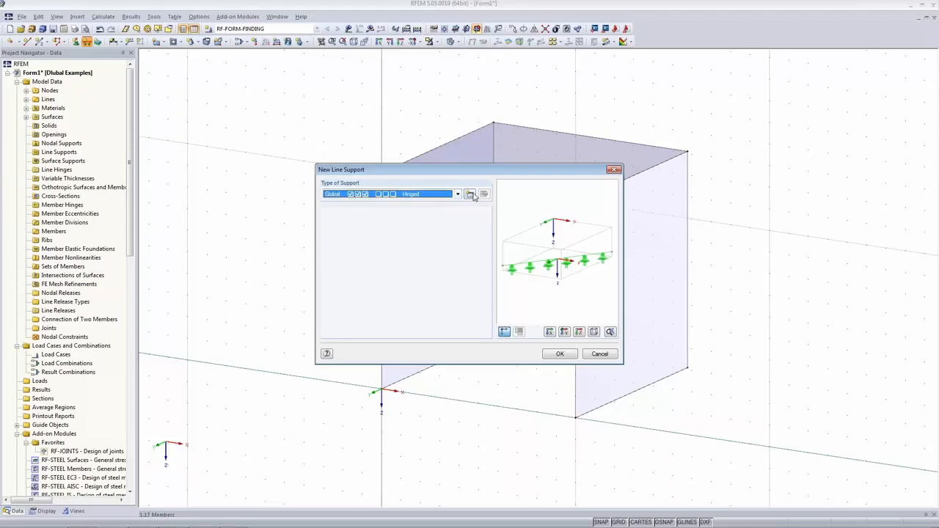
left_click(471, 194)
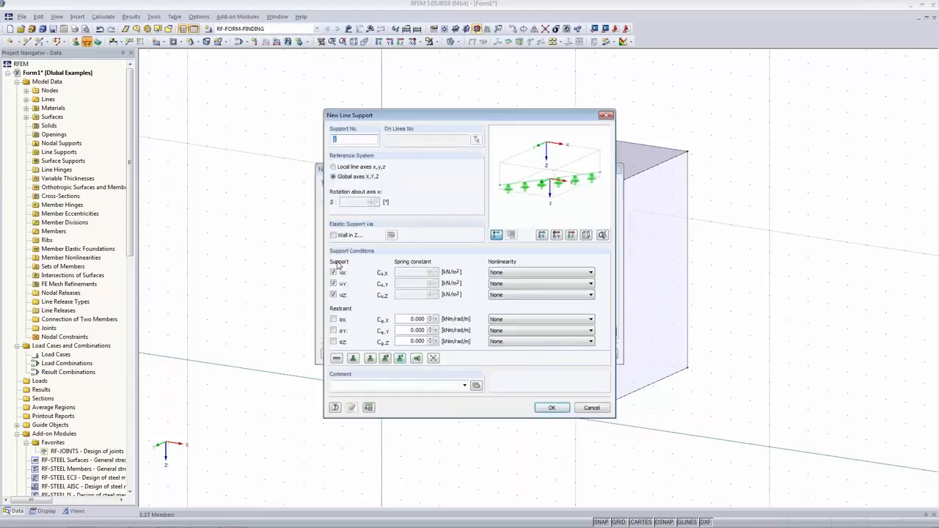
left_click(591, 408)
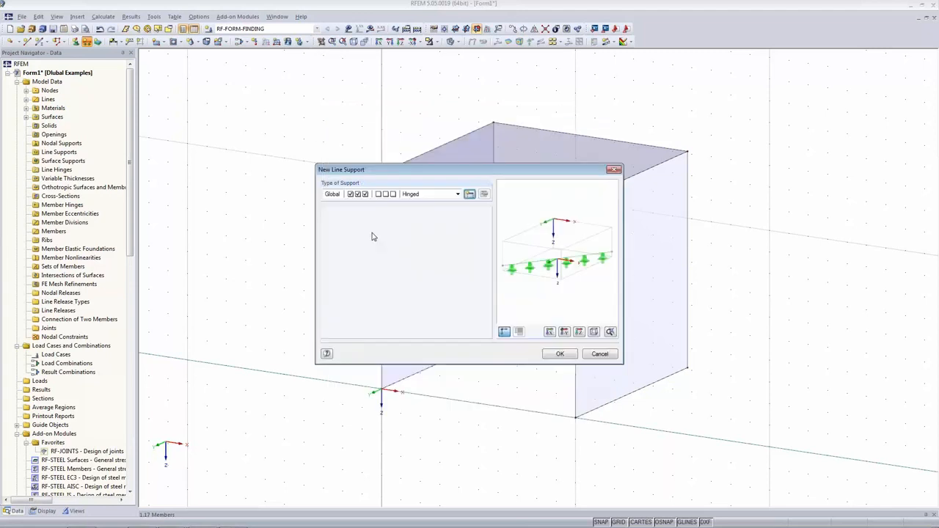
left_click(560, 354)
left_click(436, 365)
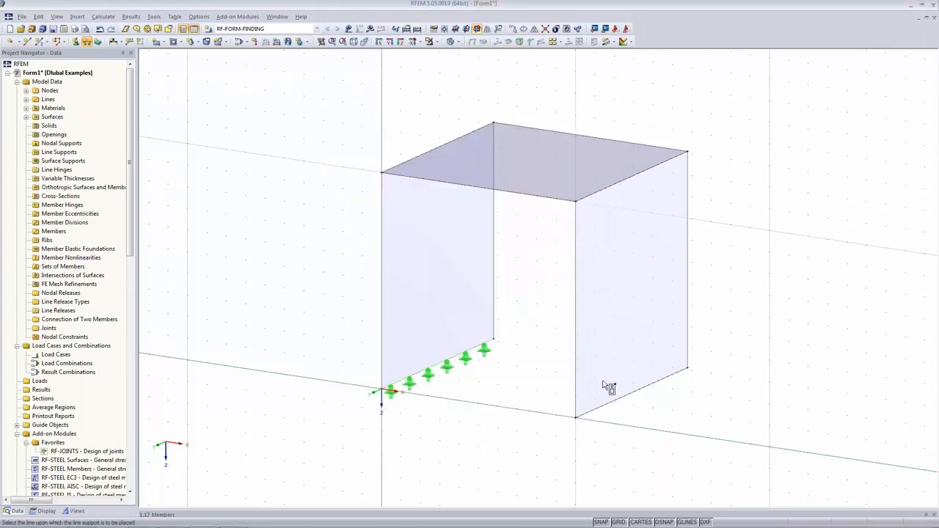
left_click(381, 280)
left_click(493, 256)
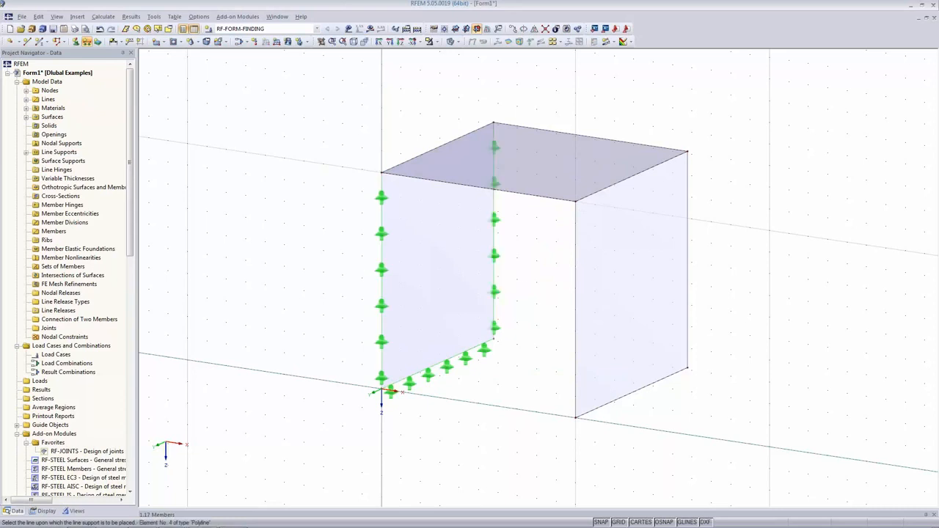
Assign hinged line supports to the roof's front and rear edges and to the bottom and vertical edges of the opposite wall
left_click(515, 193)
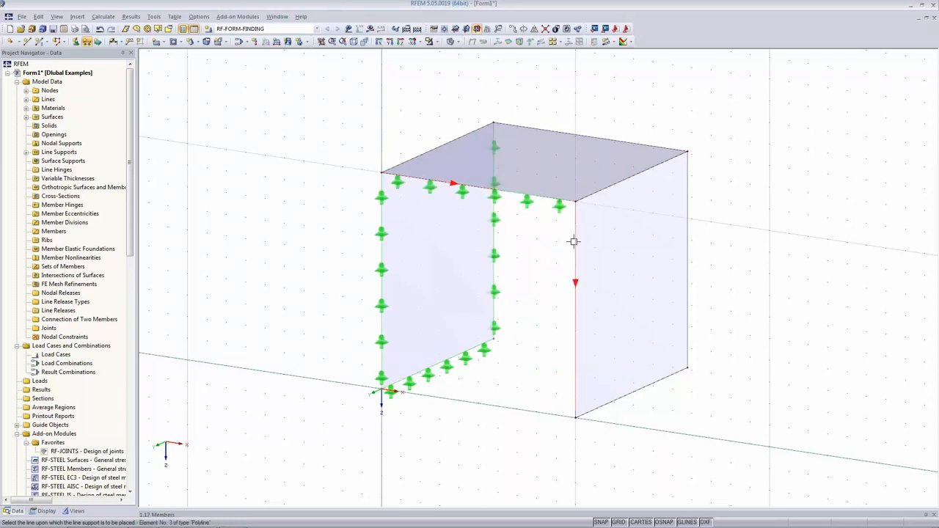
left_click(575, 283)
left_click(654, 382)
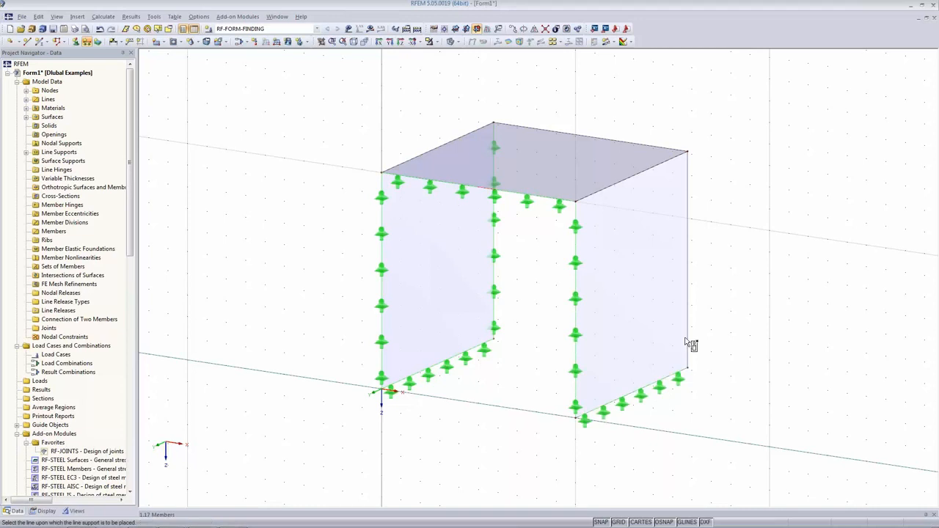
left_click(687, 330)
left_click(642, 144)
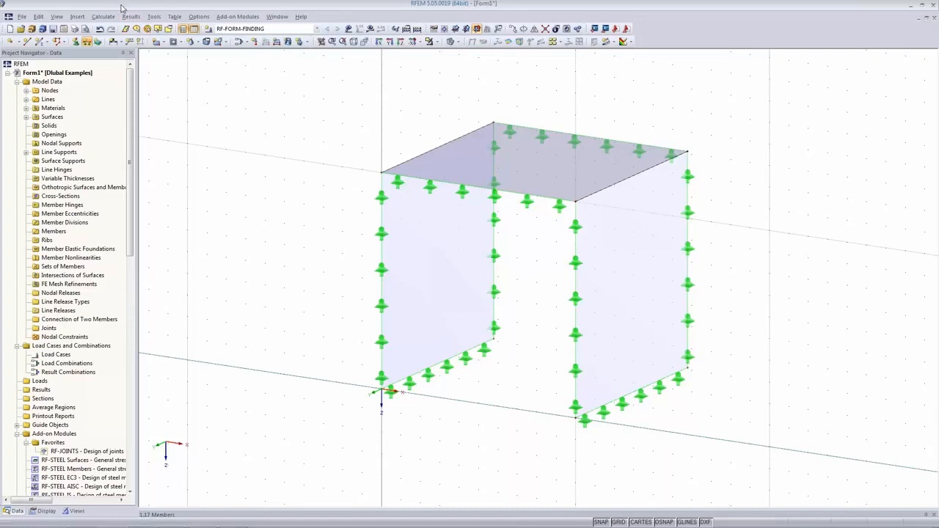
right_click(304, 125)
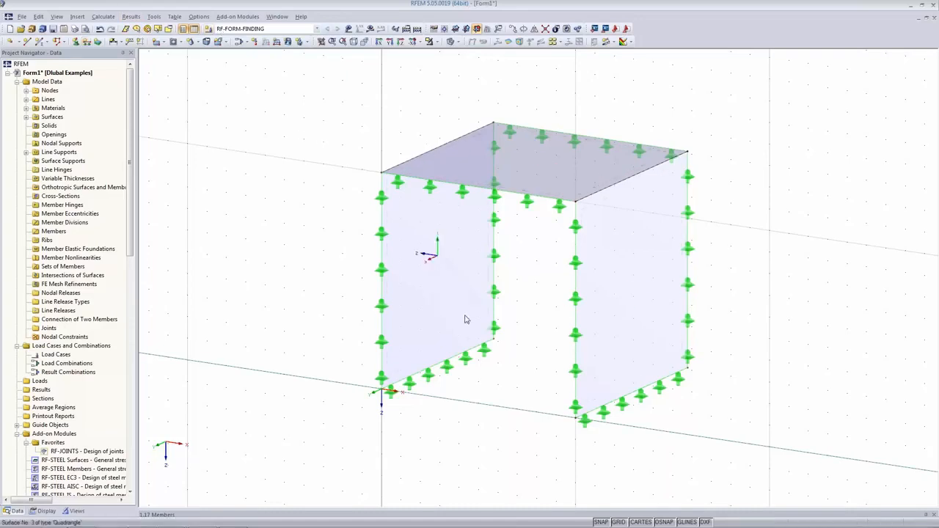
Apply FE mesh settings with triangles-only elements and a target element length of 0.5 m
left_click(103, 16)
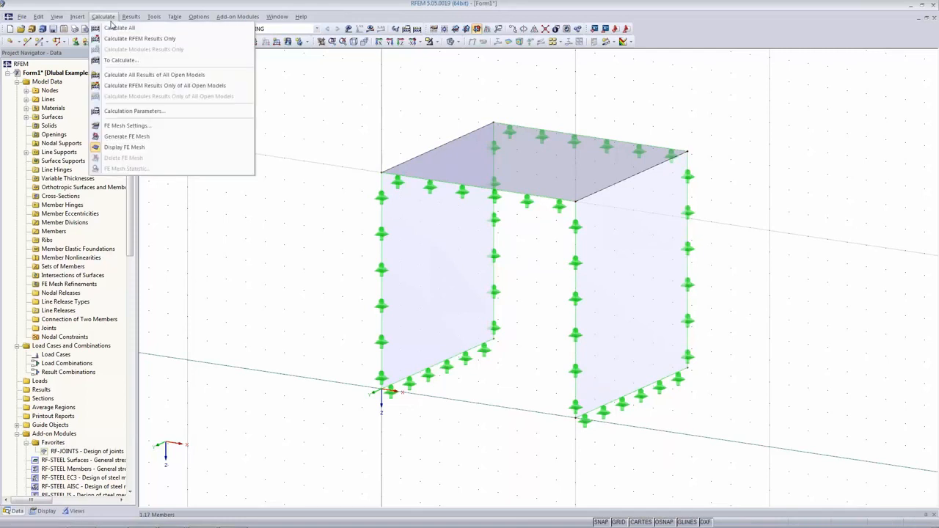
left_click(162, 129)
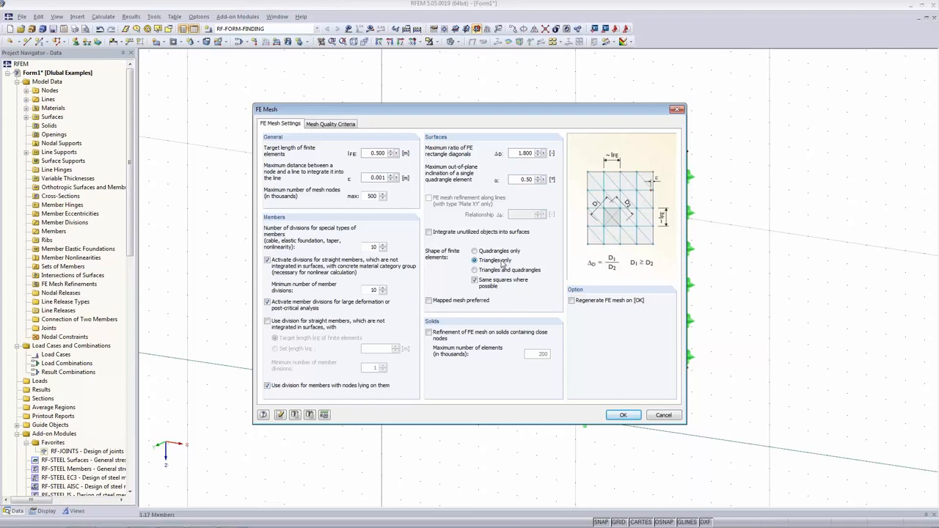
left_click(624, 416)
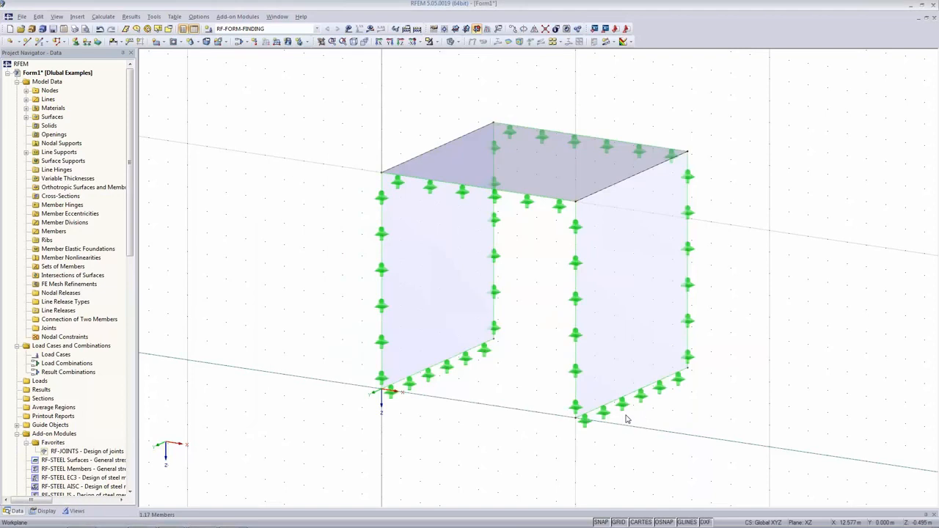
Generate the FE mesh on the three surfaces and inspect the triangular elements up close
left_click(101, 17)
left_click(117, 137)
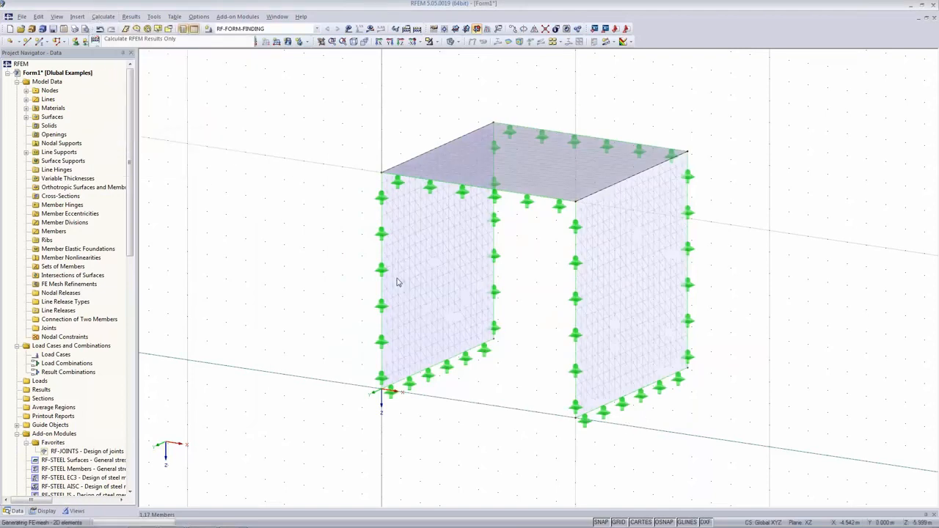
scroll(465, 271, "up", 4)
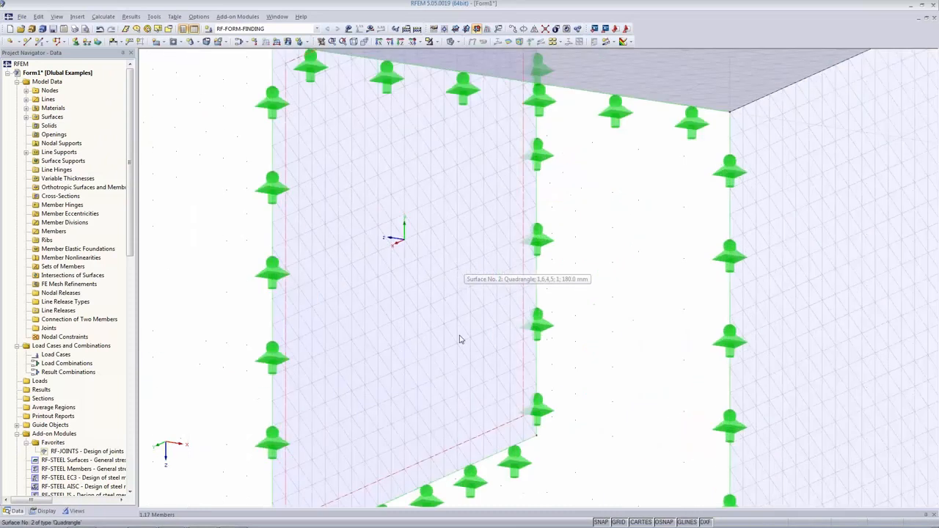
scroll(459, 338, "down", 5)
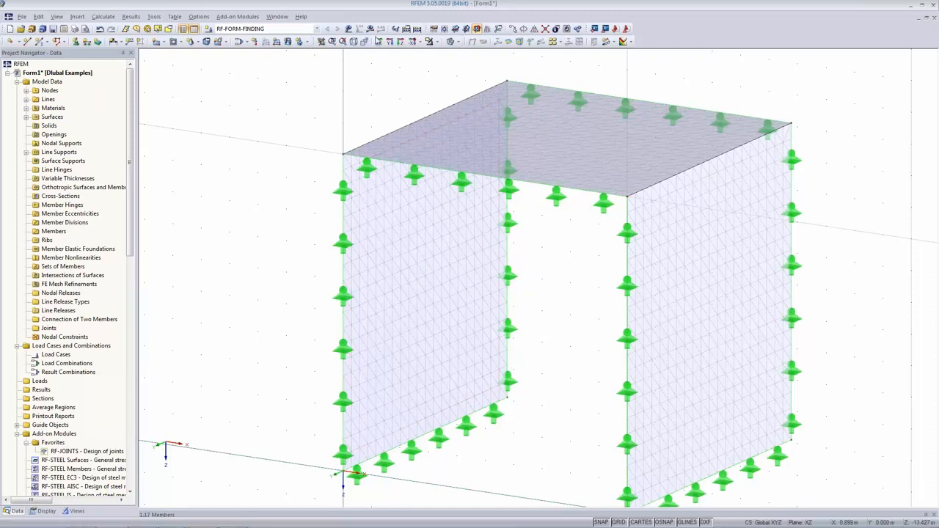
Review the form-finding calculation parameters and accept them with the tension method selected
left_click(406, 30)
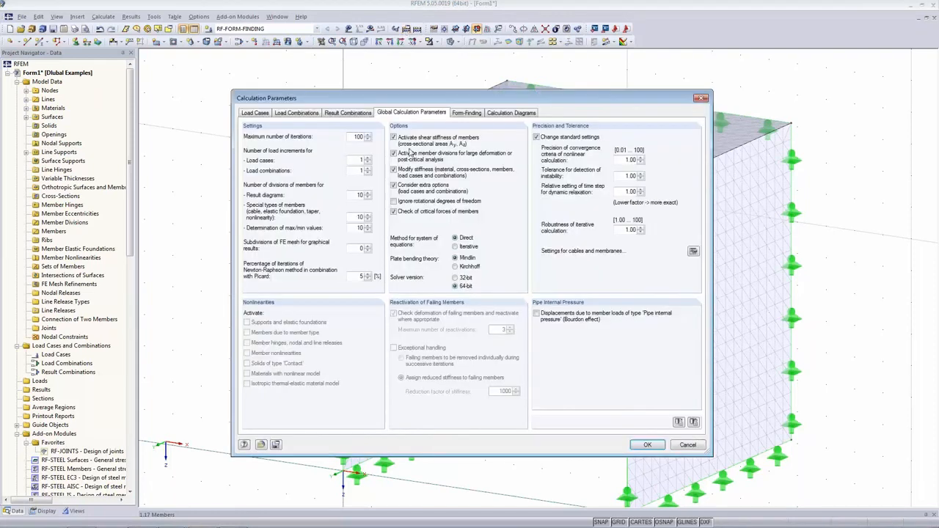
left_click(475, 113)
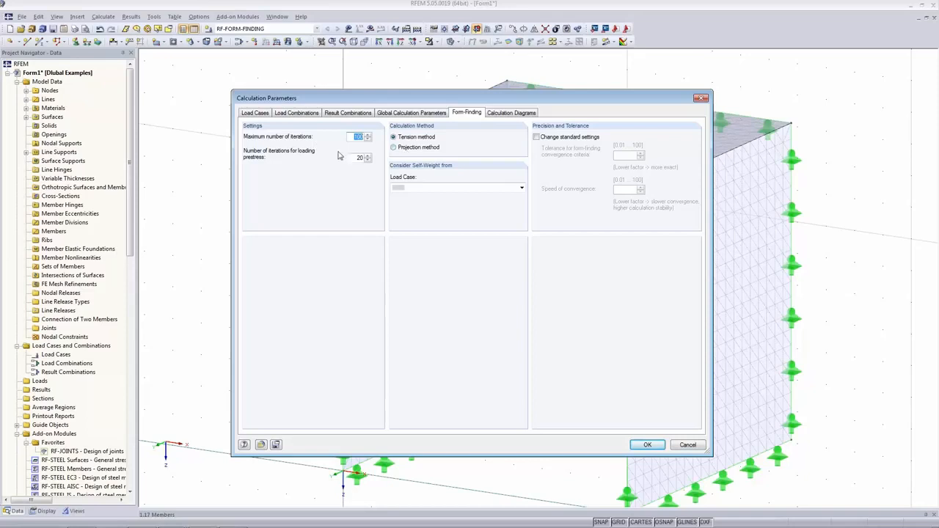
key("Tab")
left_click(425, 140)
mouse_move(649, 519)
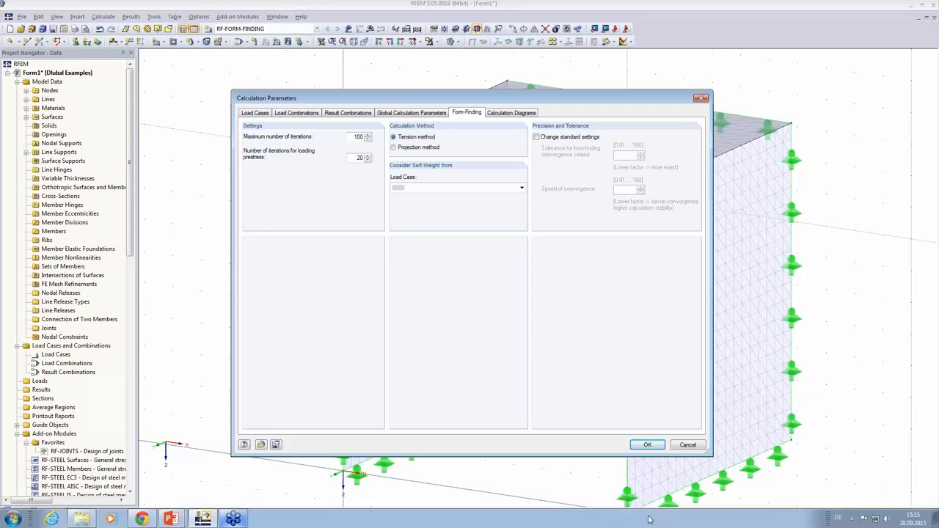
left_click(647, 445)
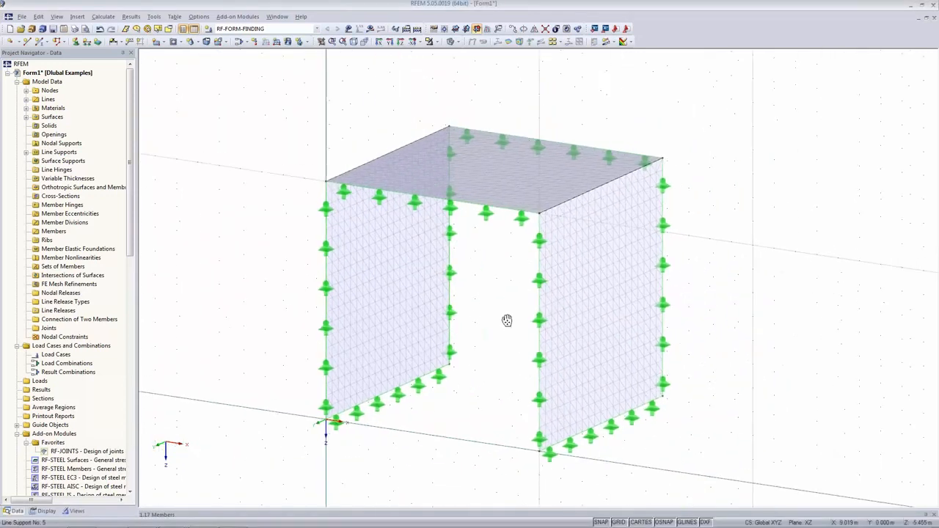
Change the stiffness type of all three surfaces to Membrane
left_click_drag(196, 63, 717, 487)
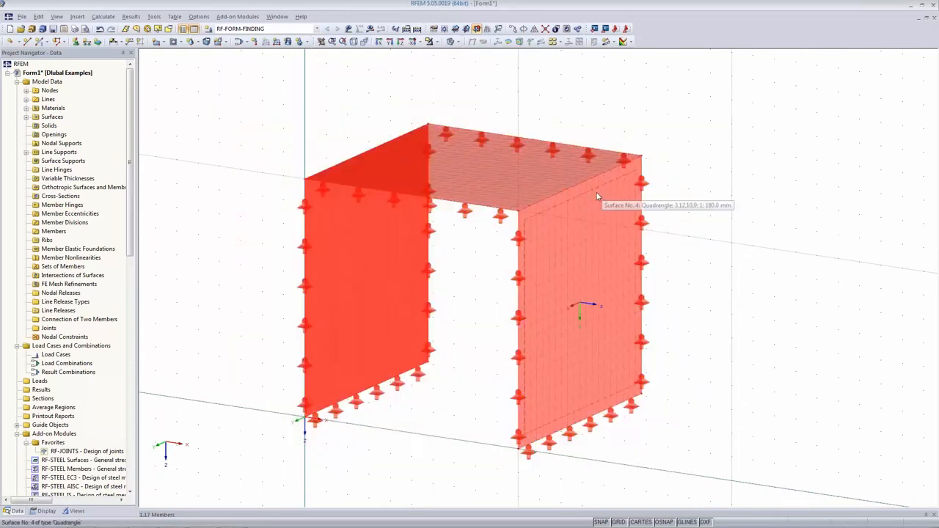
right_click(596, 191)
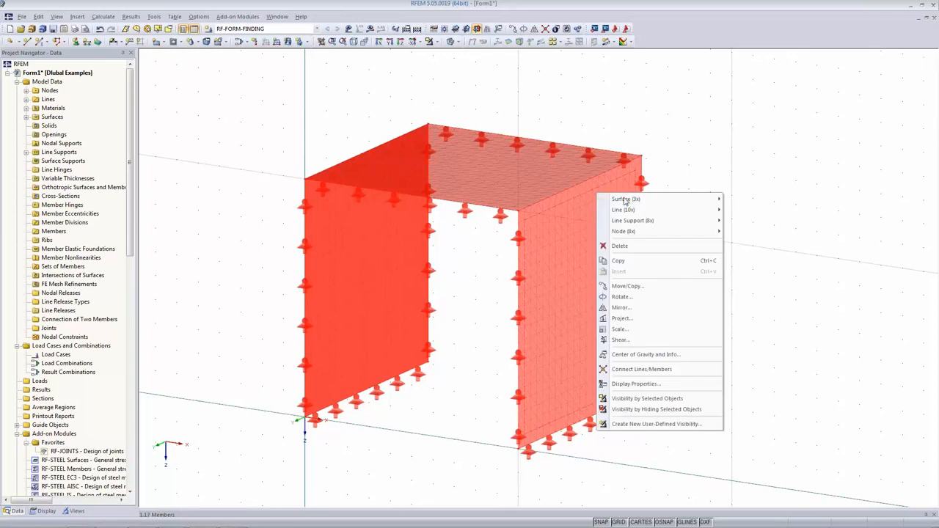
mouse_move(625, 200)
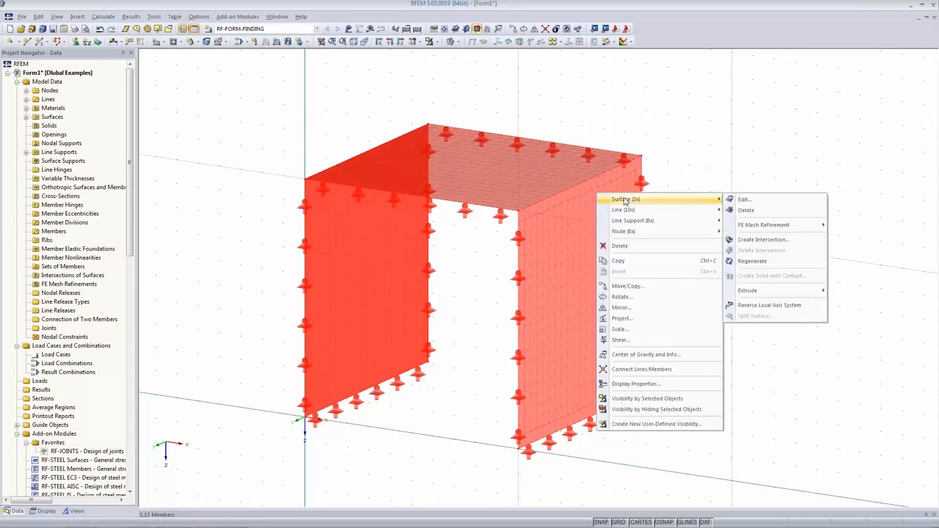
left_click(757, 201)
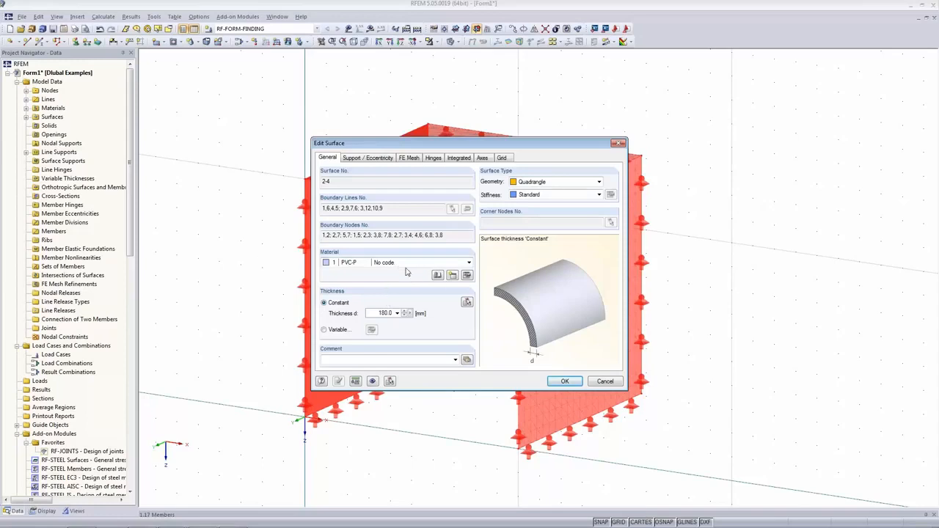
left_click_drag(408, 143, 687, 273)
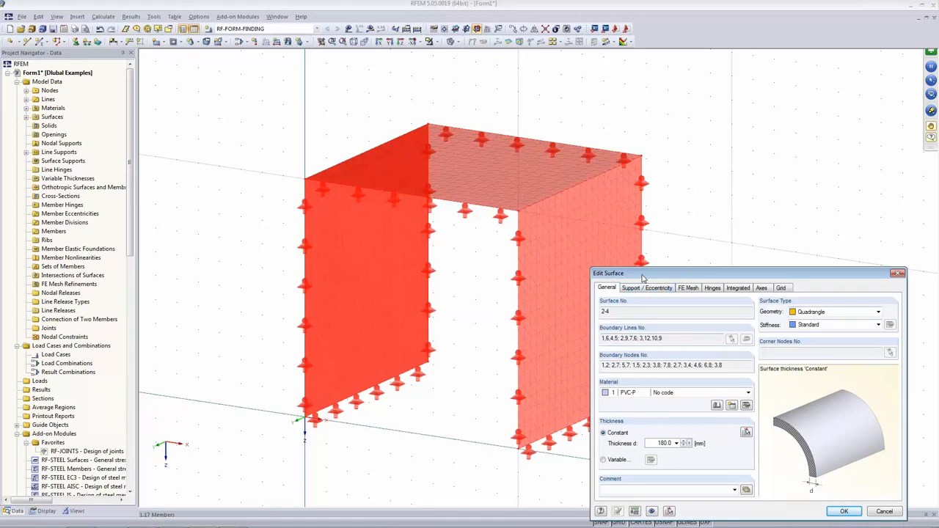
left_click_drag(643, 278, 477, 213)
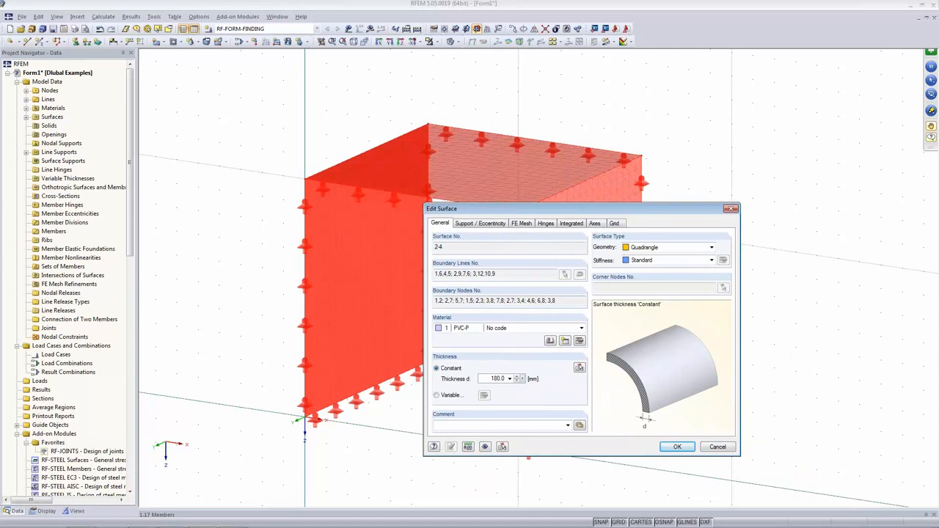
left_click(649, 261)
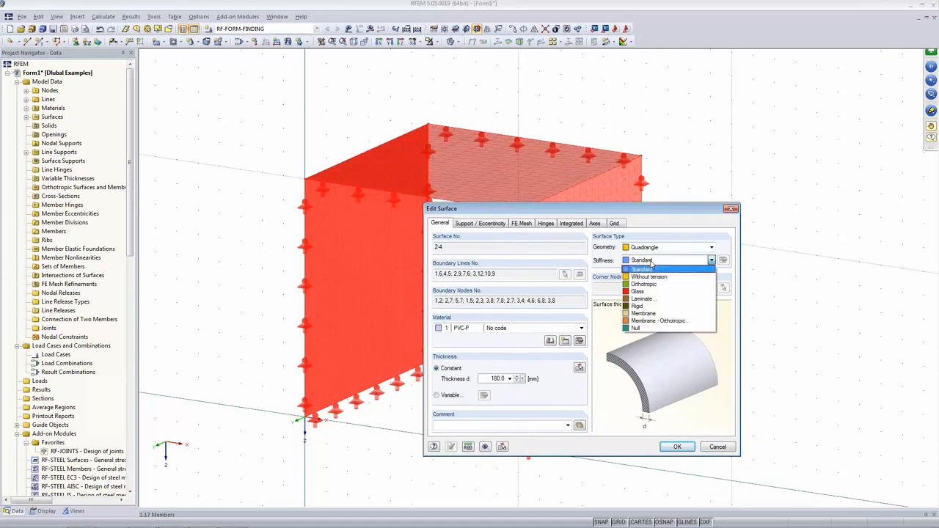
left_click(661, 314)
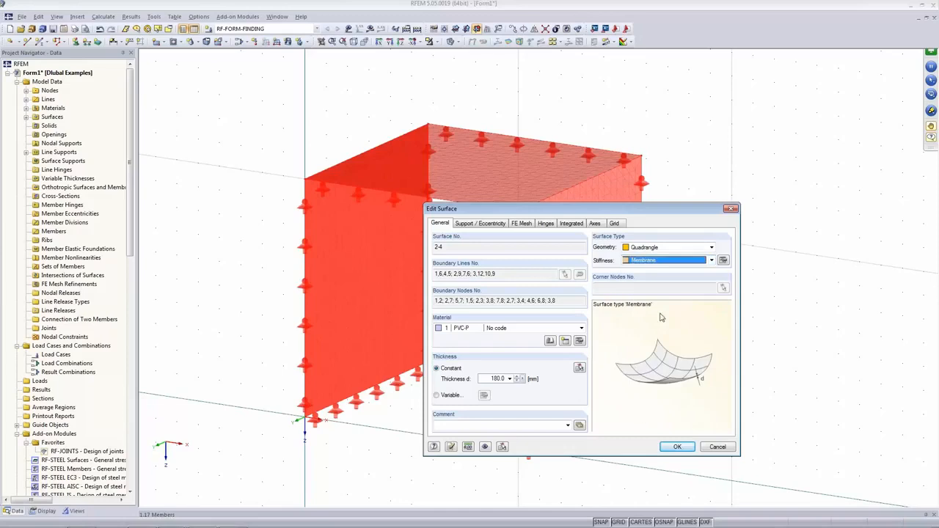
Accept an isotropic form-finding prestress of 1.0 kN/m along warp and weft for the three membrane surfaces
left_click(724, 261)
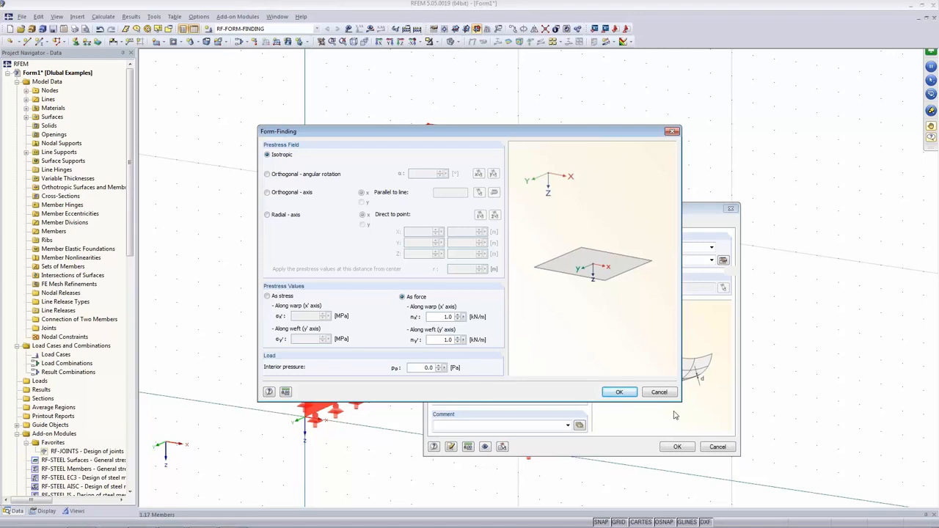
left_click(620, 392)
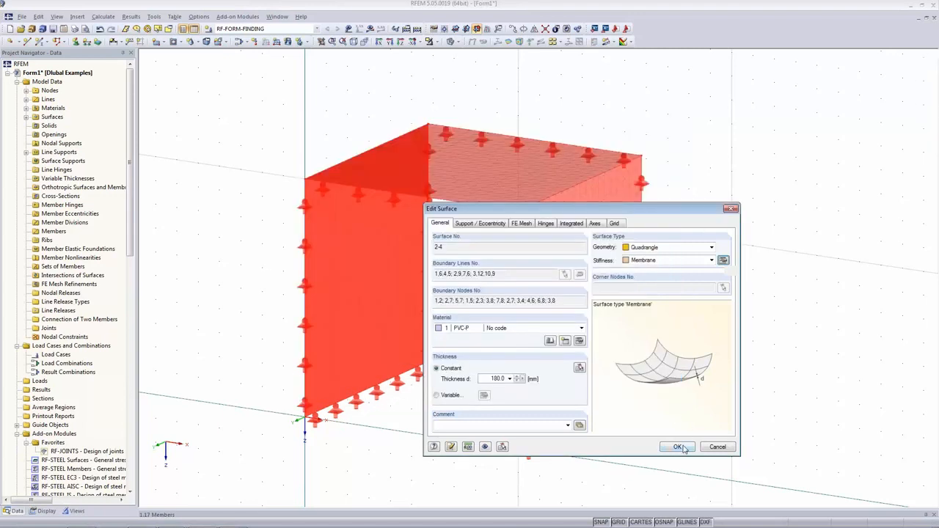
left_click(680, 446)
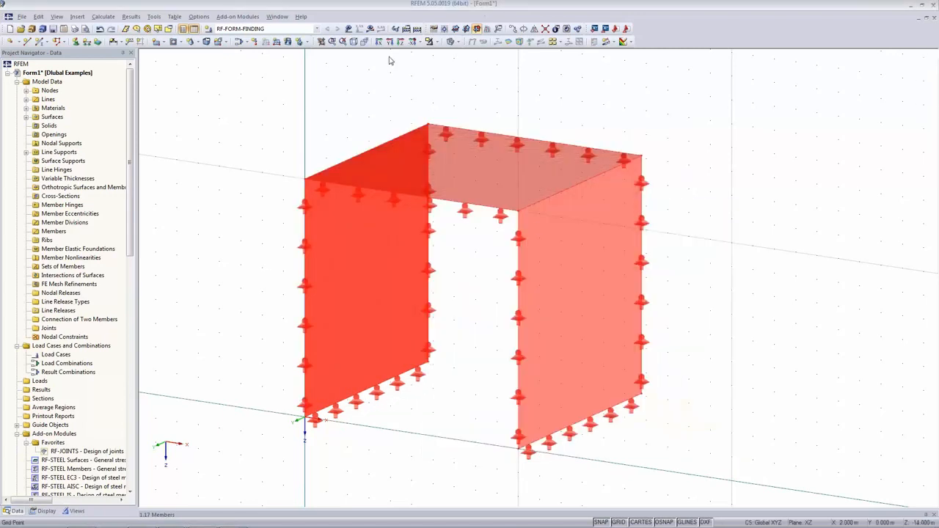
Run the form-finding calculation and set the deformation display factor to 0
left_click(370, 28)
left_click(449, 283)
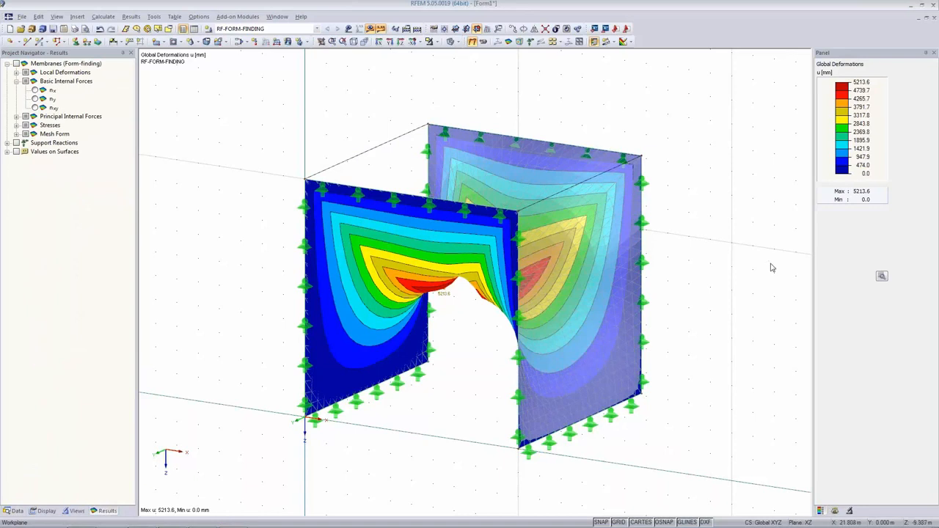
middle_click_drag(736, 307, 632, 320)
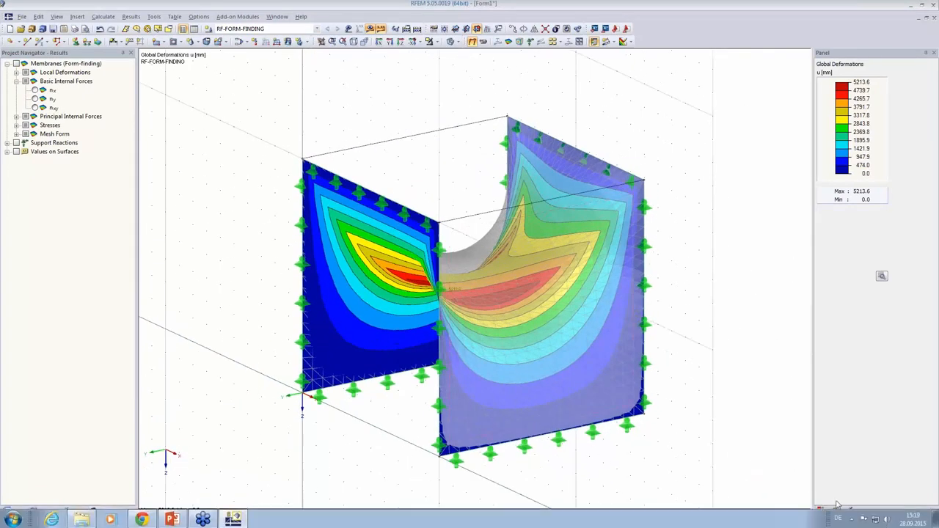
left_click(835, 510)
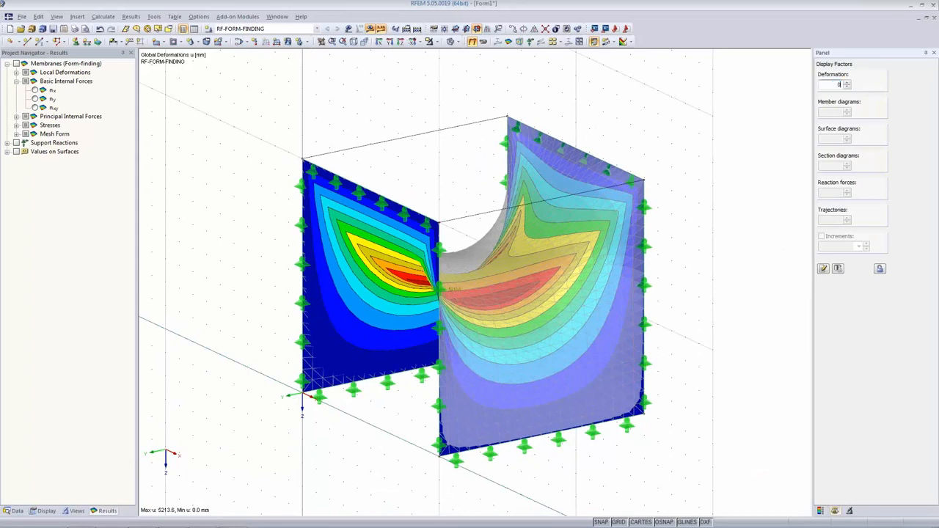
key("Return")
middle_click_drag(552, 386, 585, 318, "ctrl")
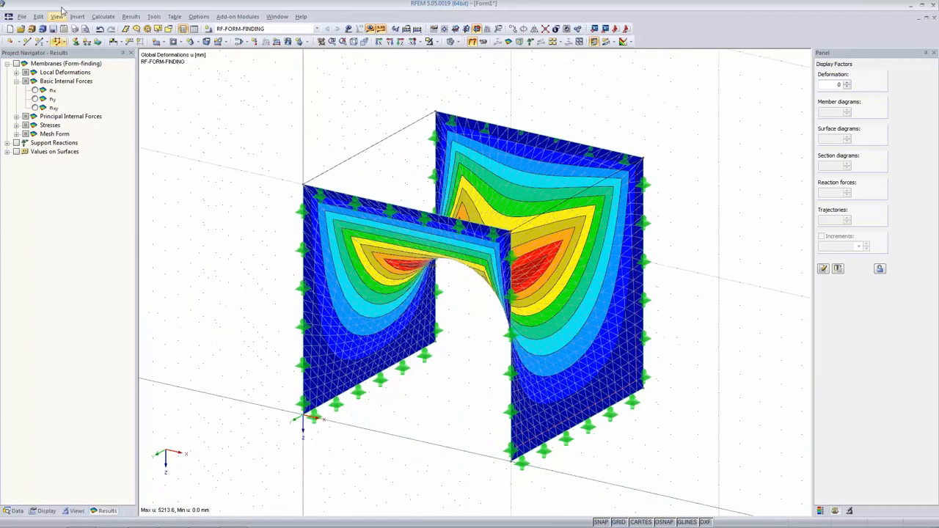
Examine the basic internal forces nx and ny on the form-found membrane using the colour scale
left_click(34, 91)
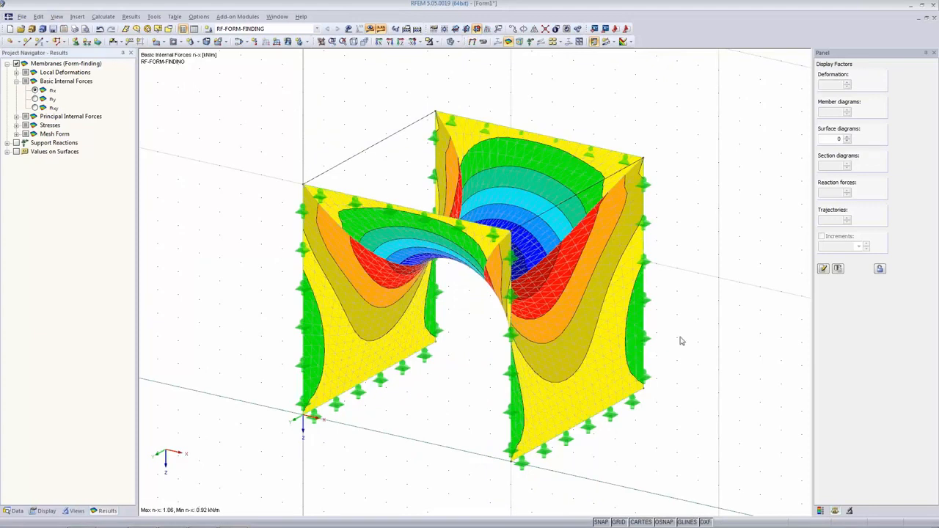
left_click(821, 511)
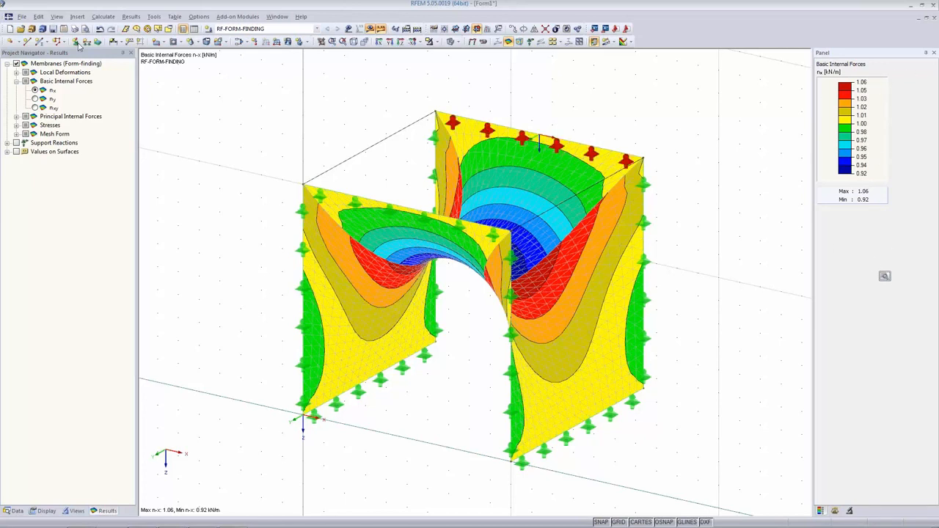
left_click(35, 99)
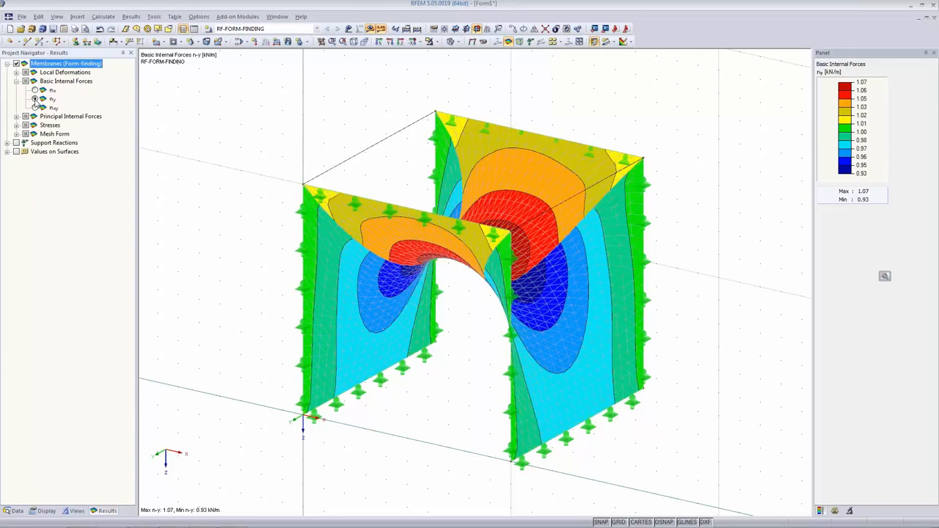
middle_click_drag(689, 311, 673, 270, "ctrl")
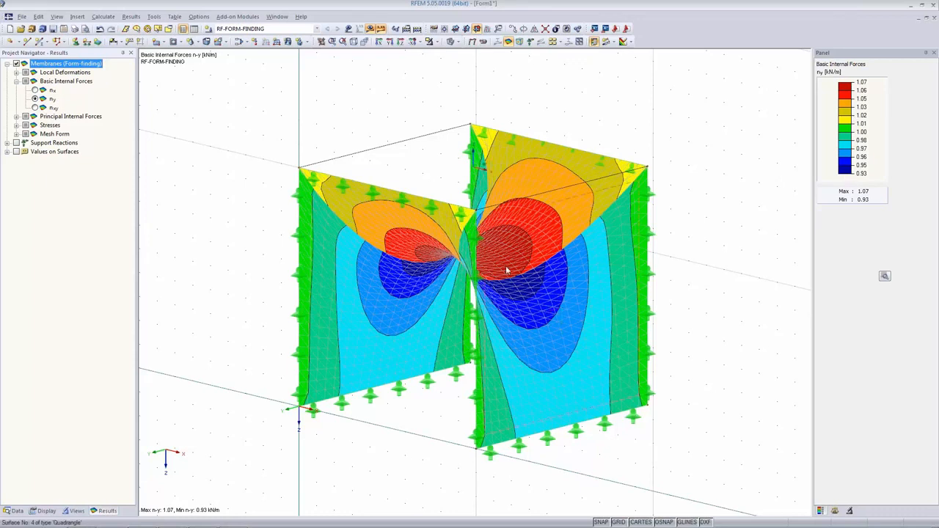
Display the global deformations, compare the shape with a different deformation factor, and set the factor back to 0
left_click(471, 45)
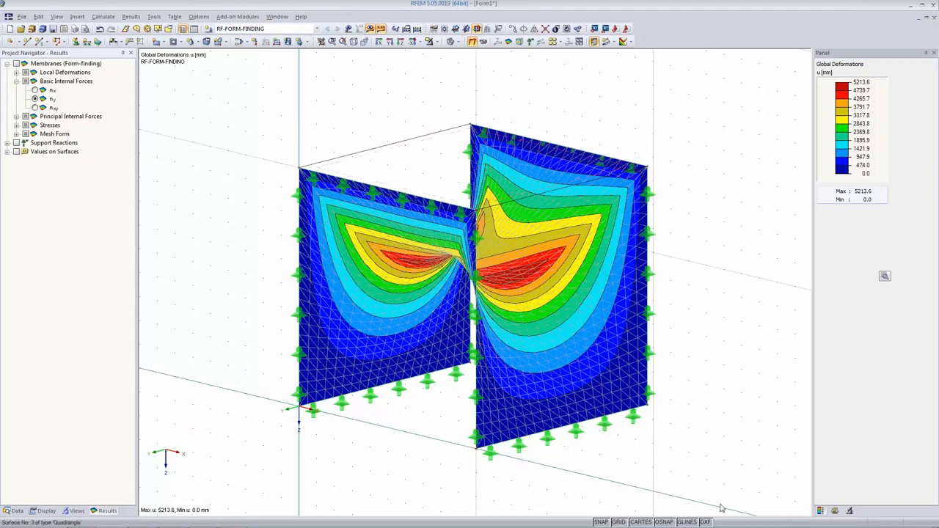
left_click(835, 509)
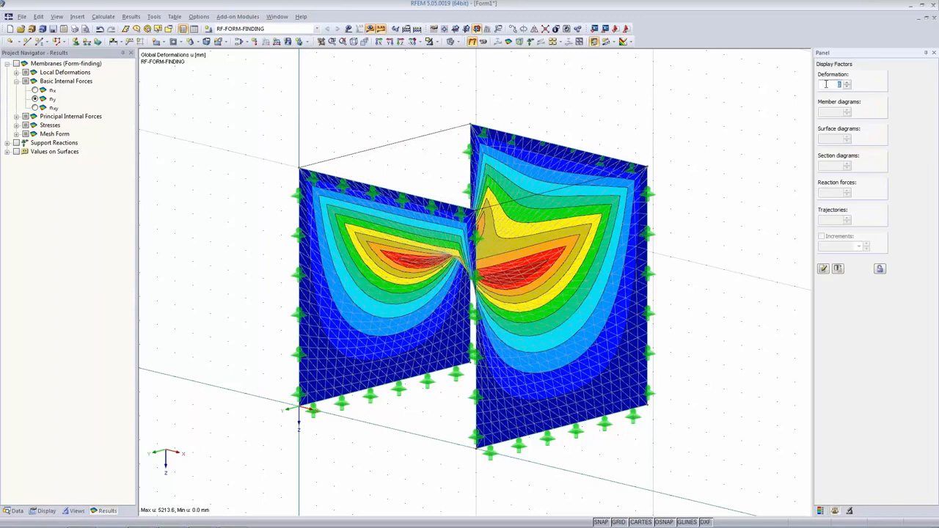
left_click_drag(824, 83, 876, 85)
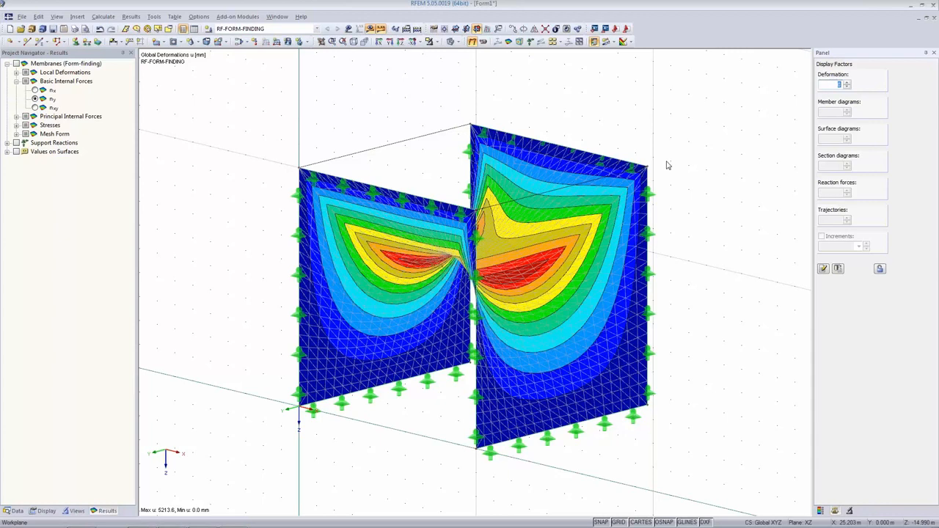
middle_click_drag(429, 397, 370, 444, "ctrl")
double_click(836, 84)
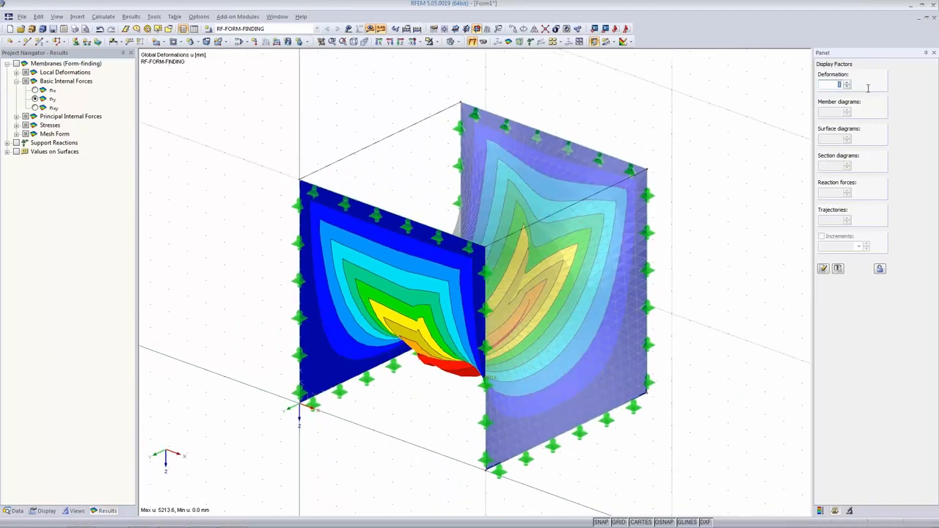
type("0")
key("Return")
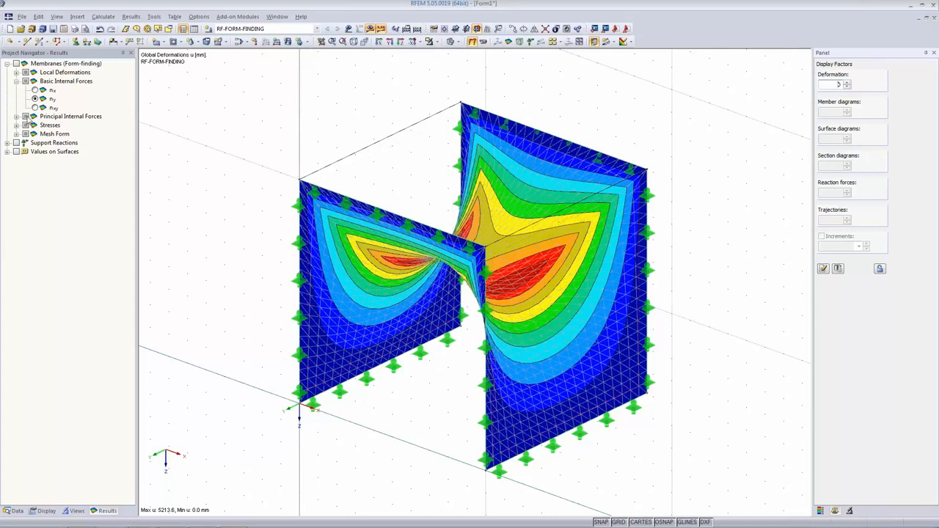
Show the nx internal forces with their colour scale and locate the FE Mesh (Form-Finding) display settings
left_click(35, 91)
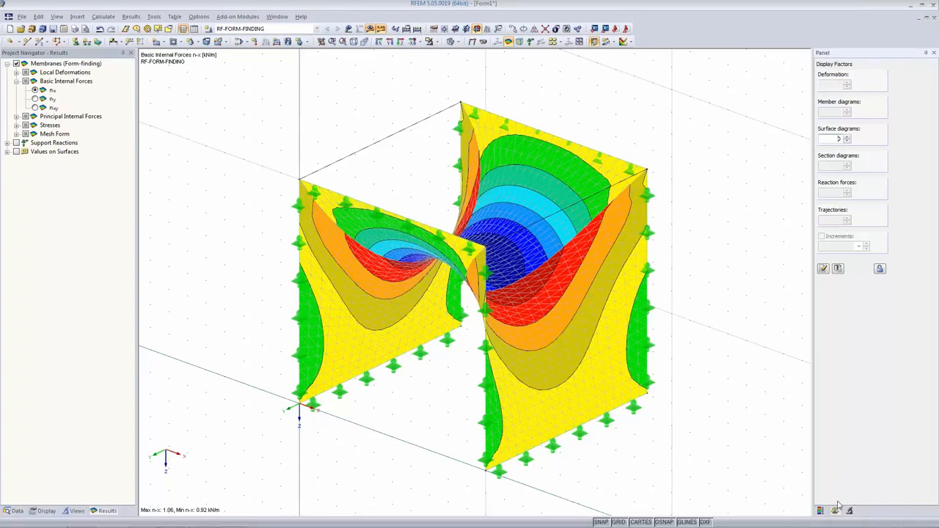
left_click(821, 512)
left_click(46, 511)
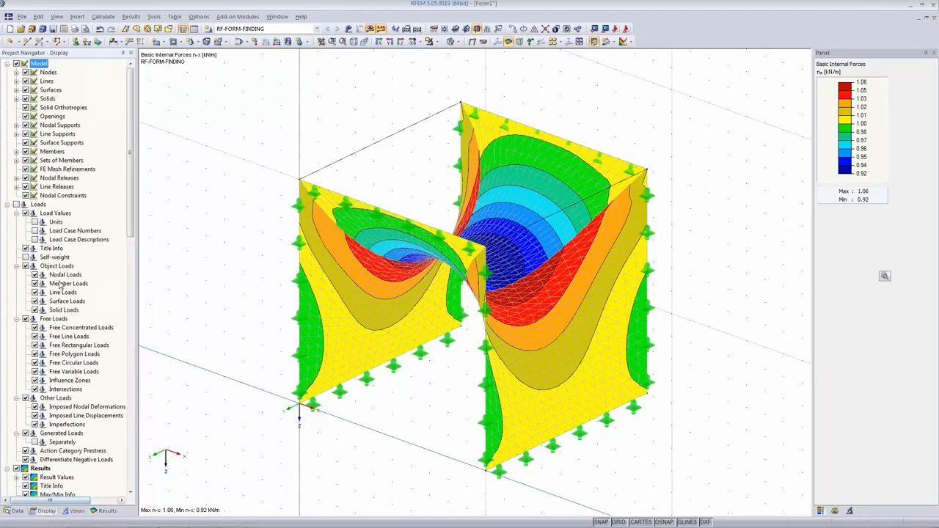
scroll(42, 289, "down", 13)
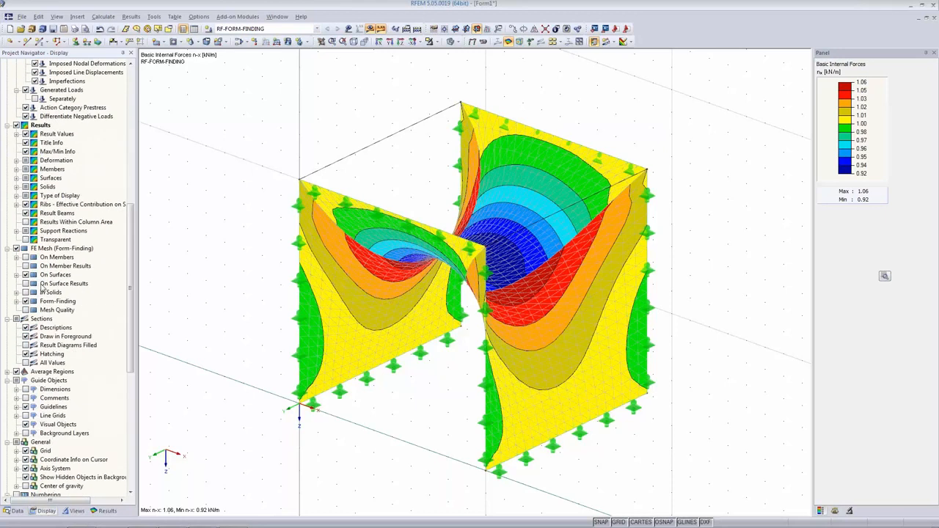
left_click(51, 250)
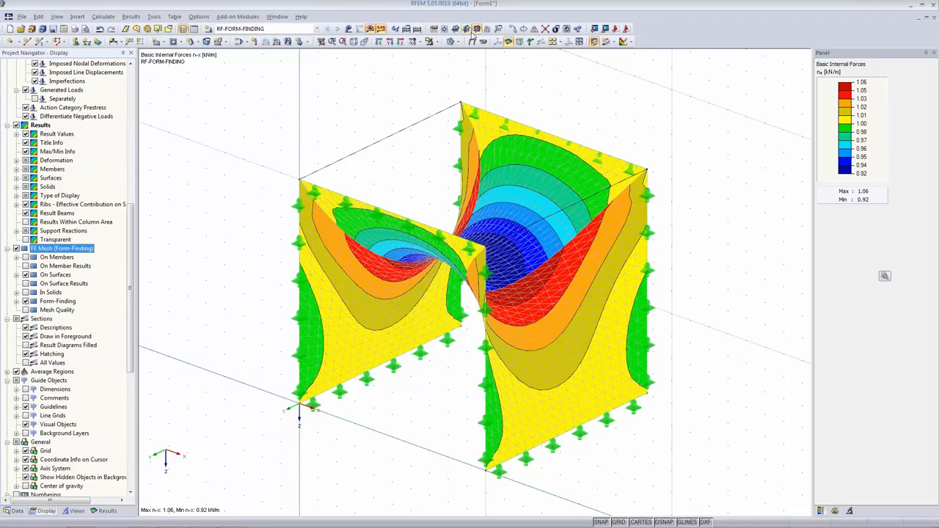
Show the initial form over the form-found membrane in the FE mesh form-finding display, compare both shapes, and hide it again
left_click(450, 42)
left_click(451, 42)
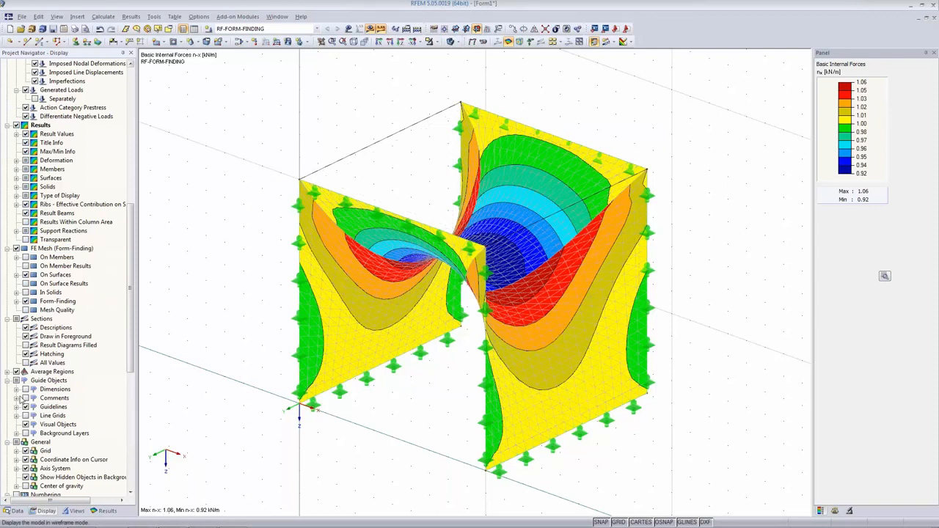
left_click(17, 301)
left_click(35, 311)
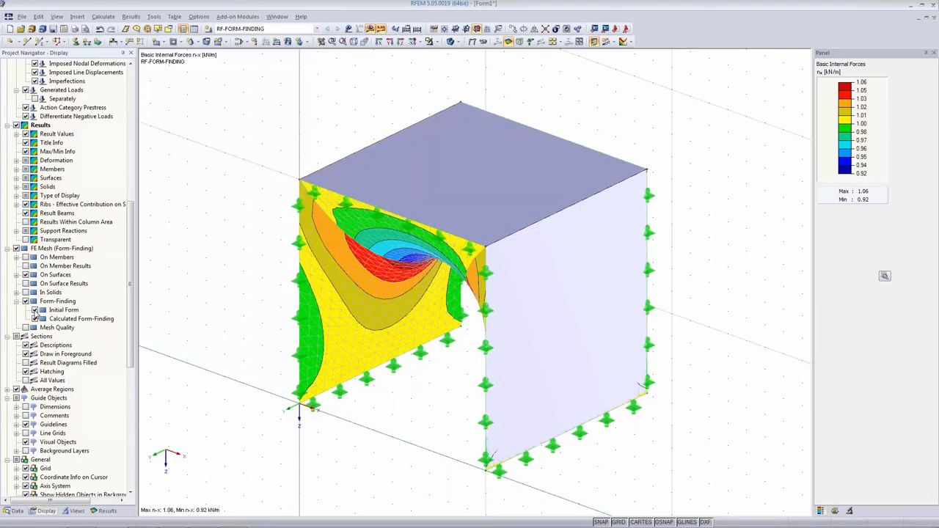
left_click(35, 311)
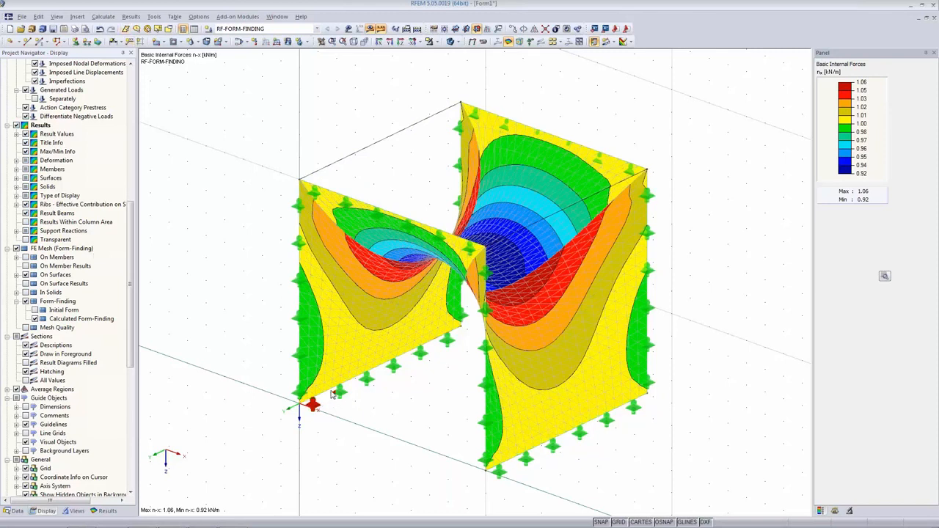
Set the number of iterations for loading prestress to 5 in the form-finding calculation parameters, accepting deletion of the existing results
left_click(406, 29)
left_click(466, 112)
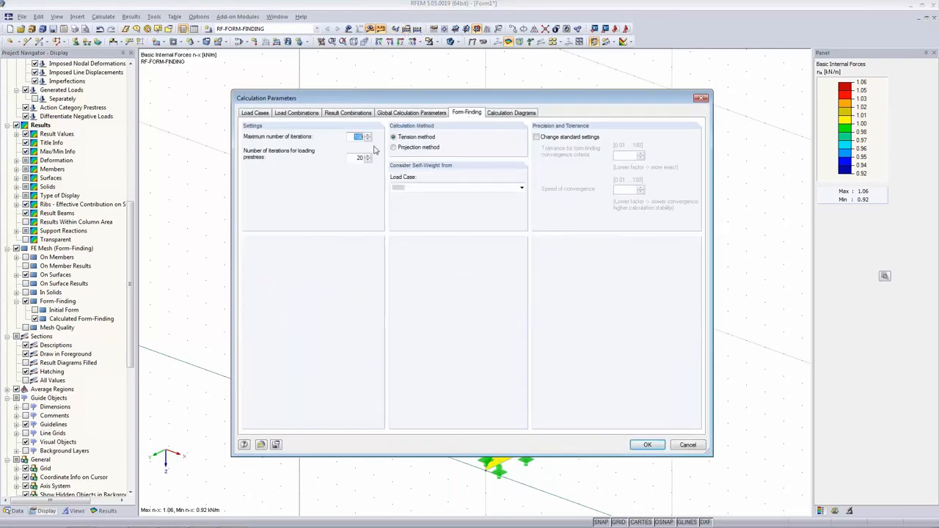
left_click_drag(417, 99, 235, 161)
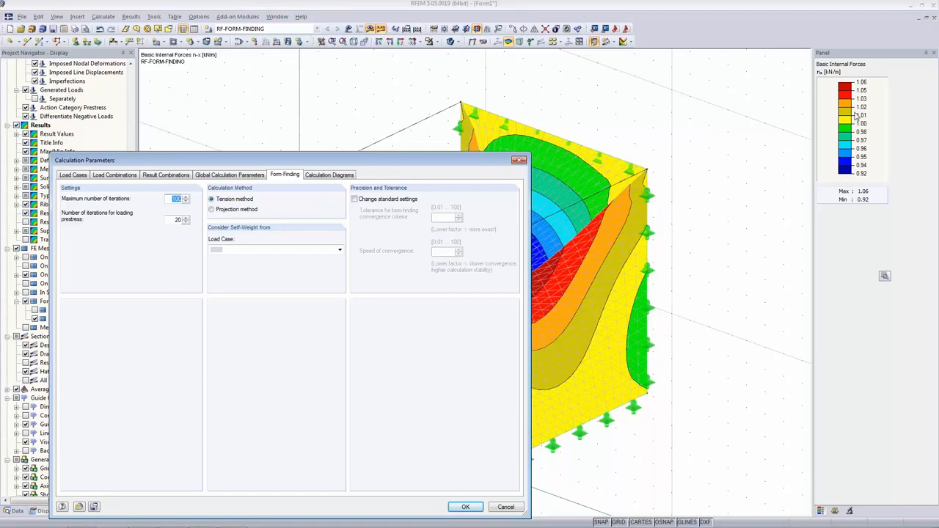
left_click_drag(398, 161, 451, 75)
key("Tab")
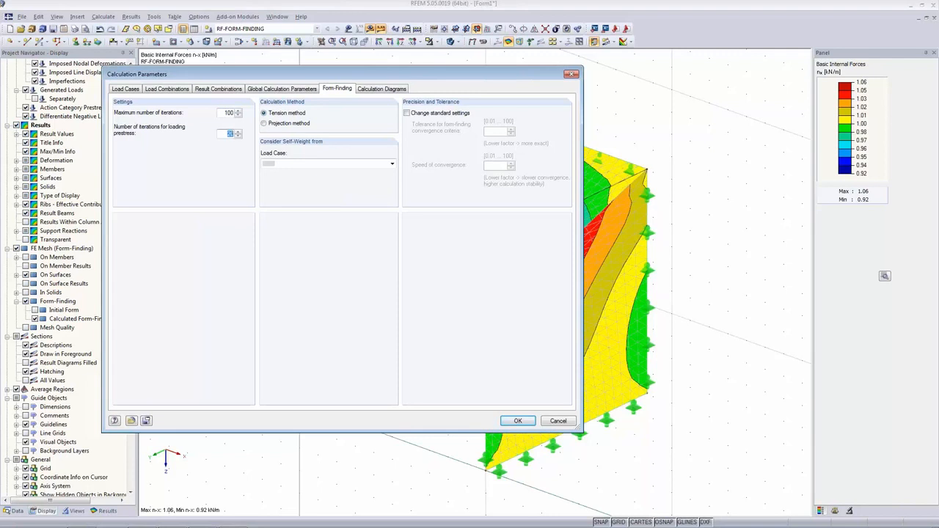
type("5")
left_click(518, 420)
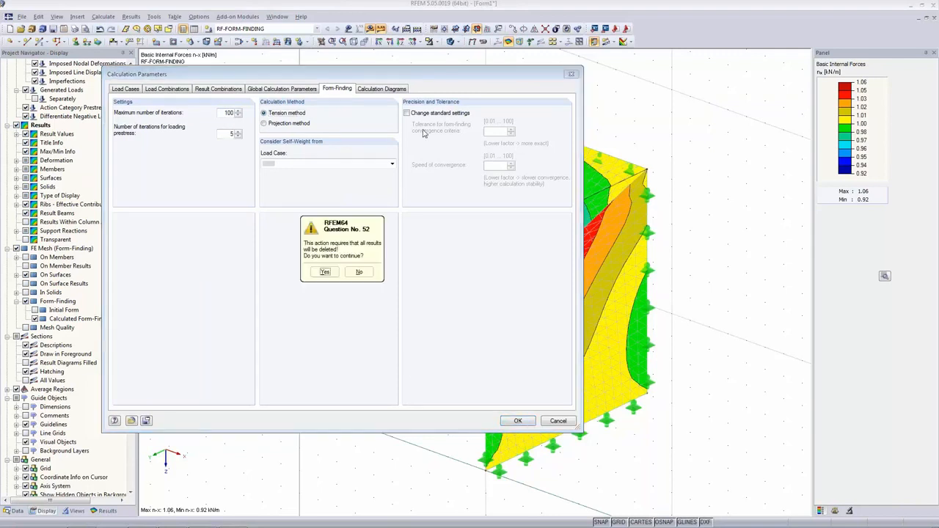
left_click(323, 274)
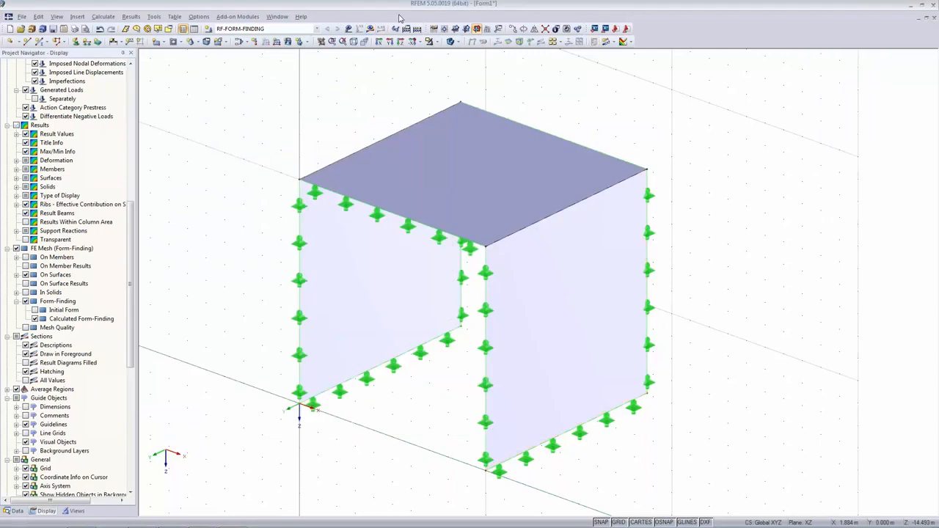
Rerun the RF-FORM-FINDING calculation and inspect the nx internal forces on the resulting membrane shape
left_click(372, 30)
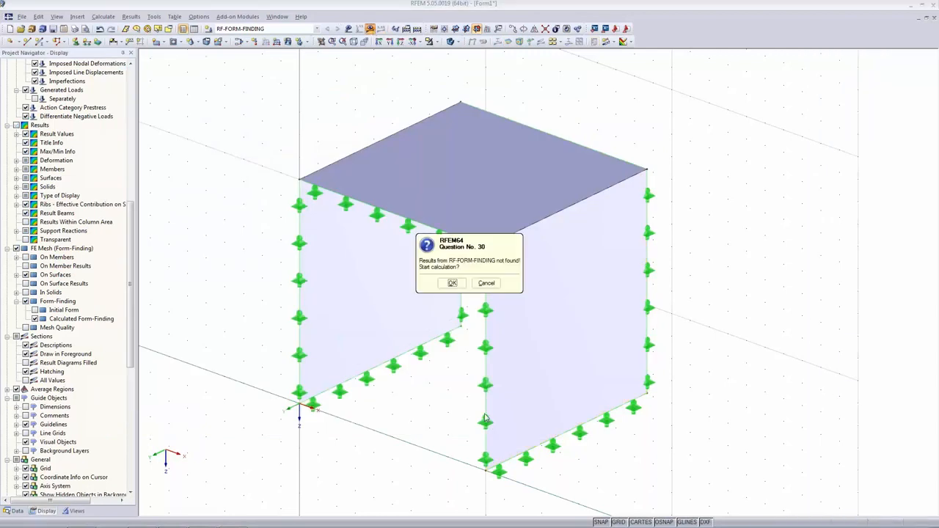
left_click(458, 283)
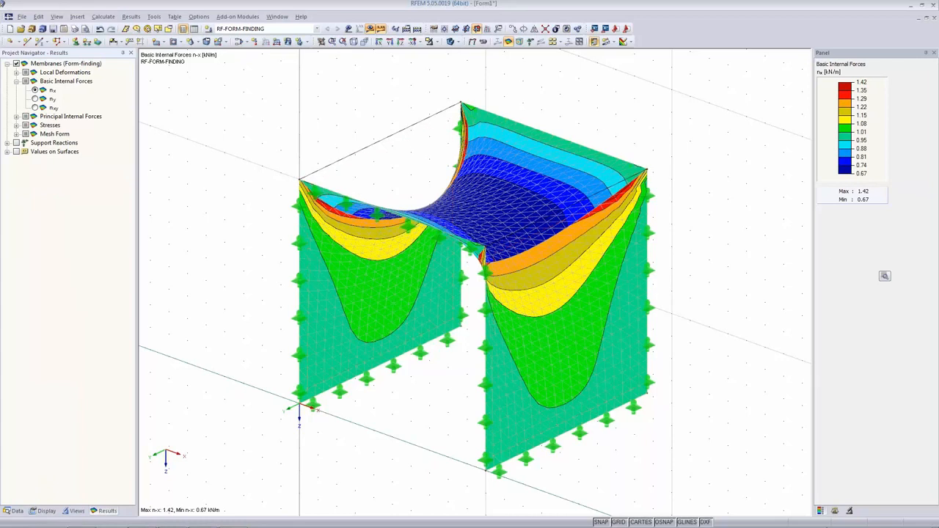
mouse_move(832, 511)
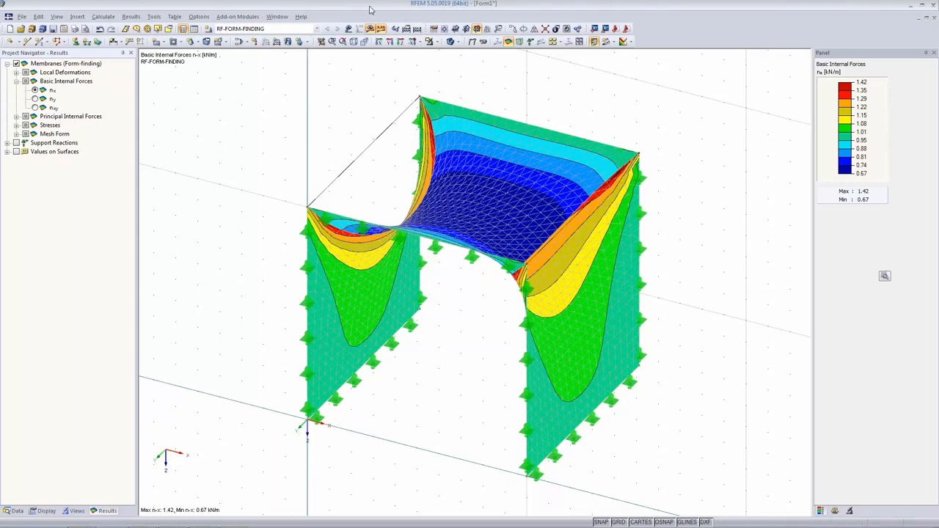
Create a new 3D model named cone in the Dlubal Examples project
left_click(10, 29)
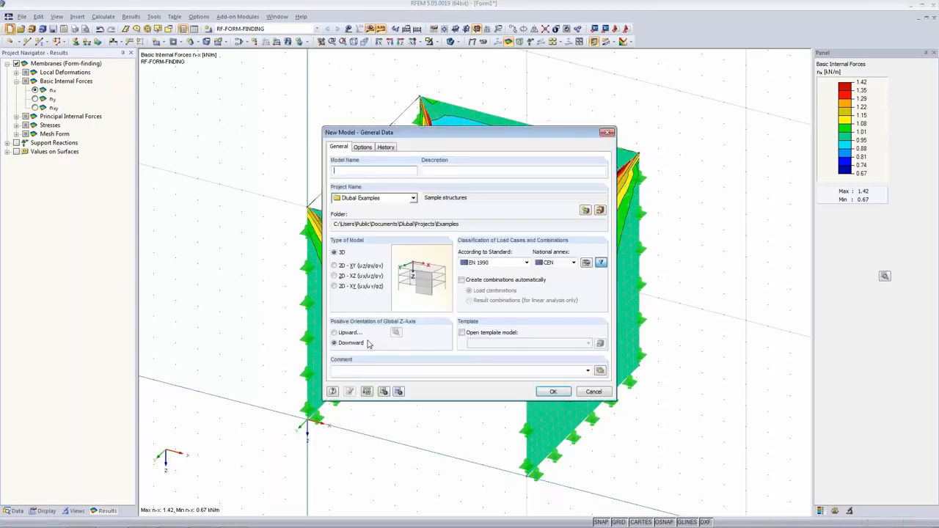
type("cone")
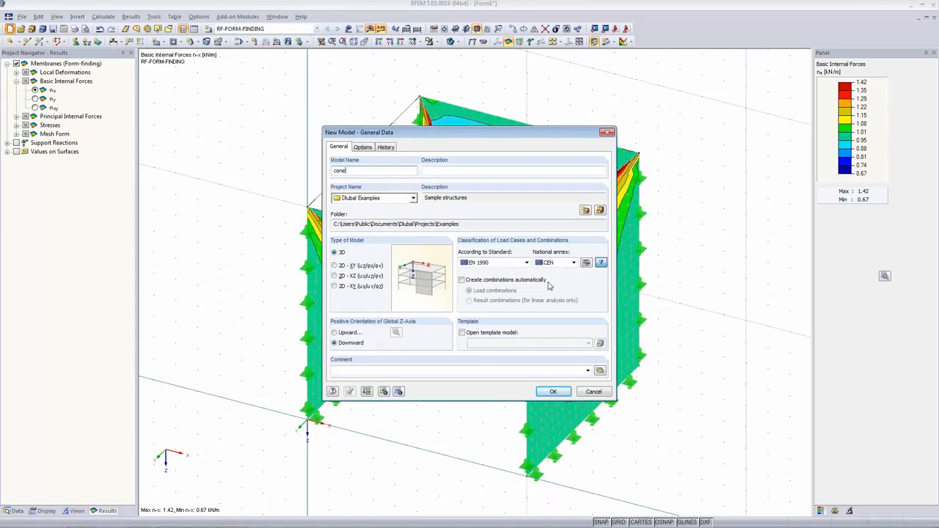
left_click(554, 394)
left_click(454, 282)
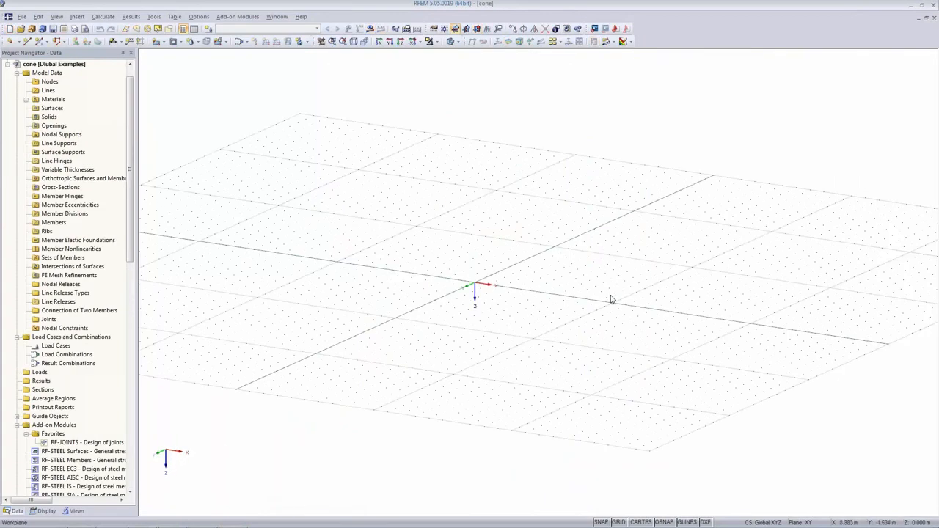
Set the work plane to XZ and draw a single line from (5, 0, 0) to (1, 0, -5) m
left_click(476, 29)
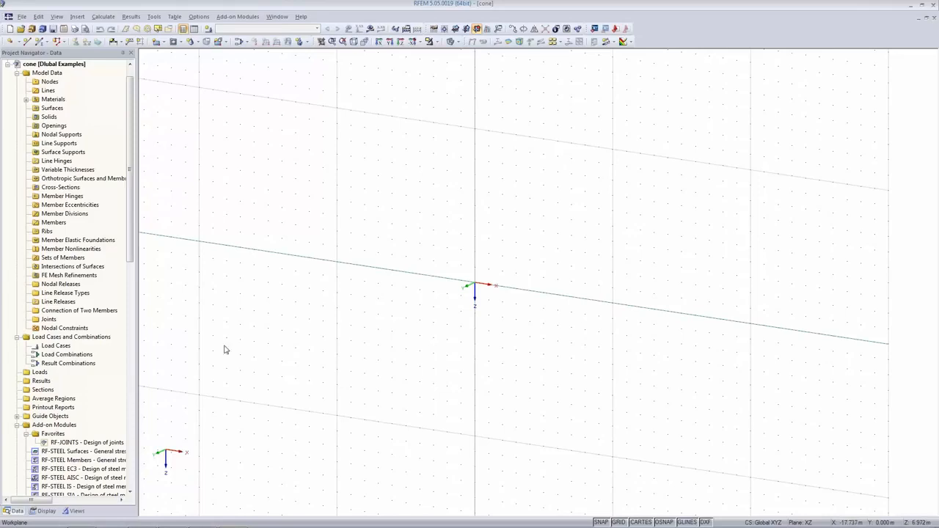
left_click(27, 41)
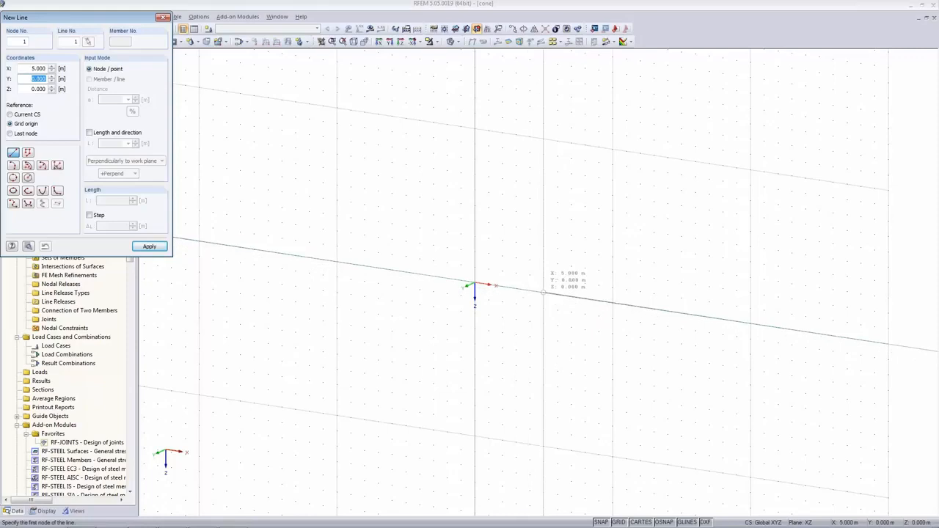
left_click(543, 292)
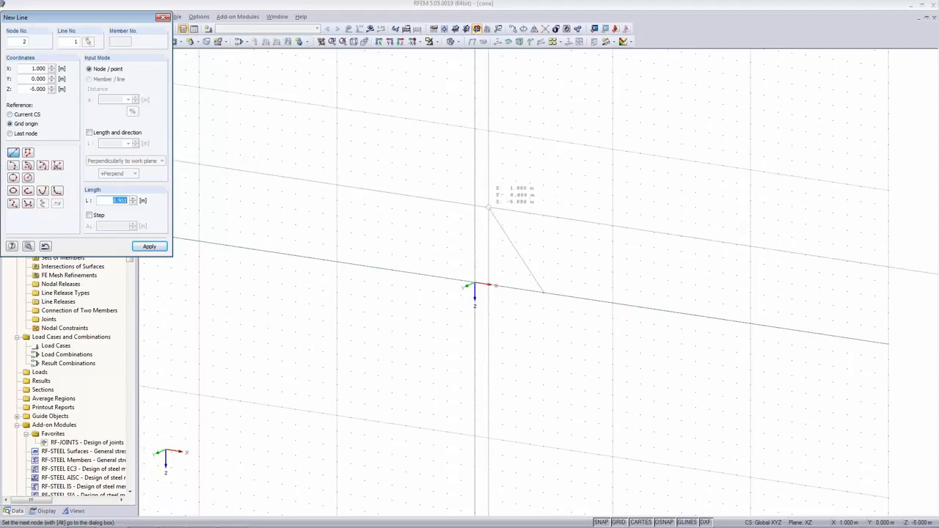
left_click(489, 207)
key("Escape")
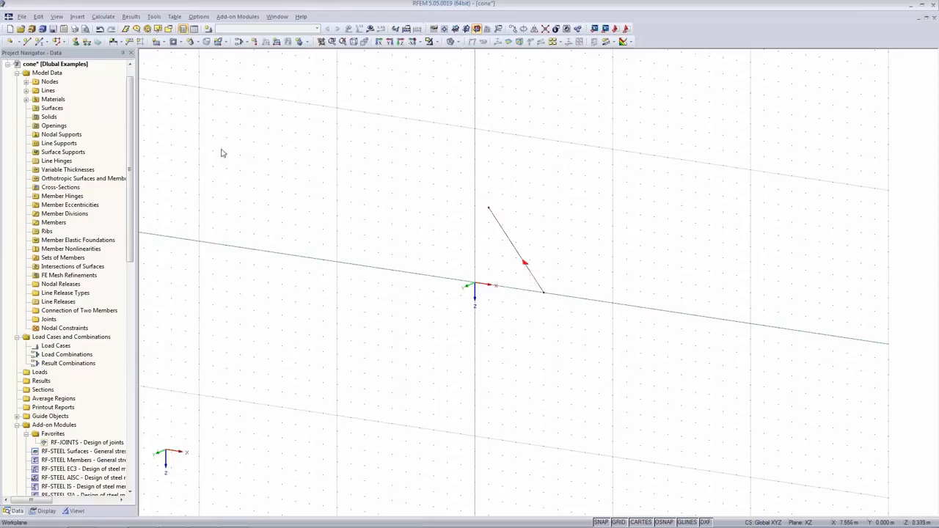
left_click(196, 42)
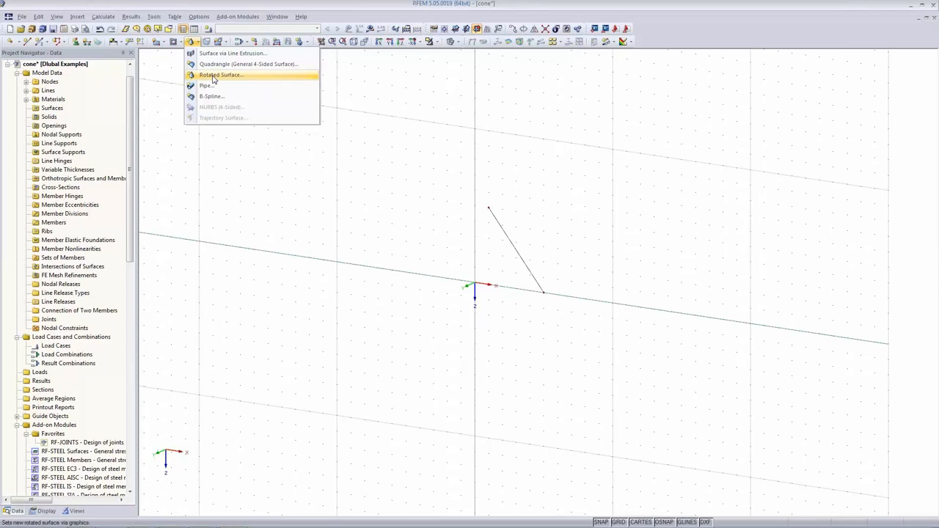
left_click(214, 76)
left_click_drag(518, 146, 252, 71)
left_click(312, 118)
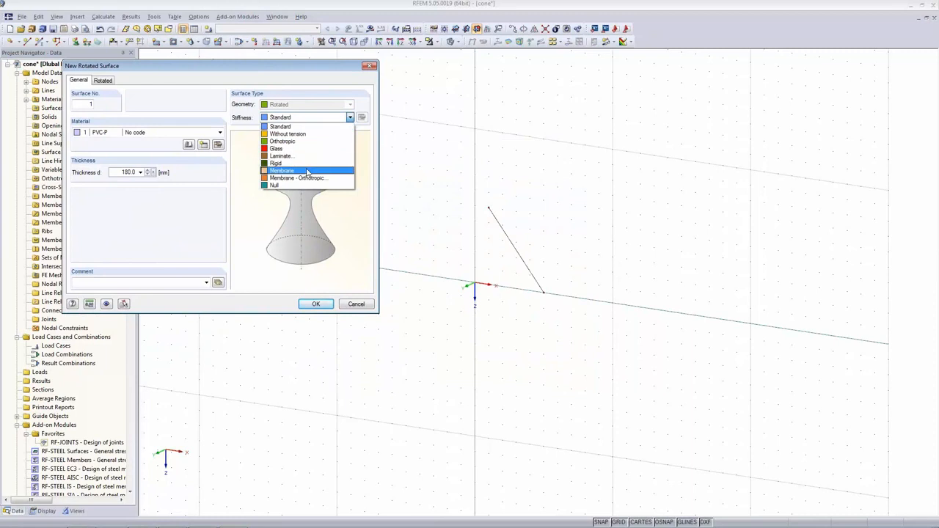
left_click(307, 171)
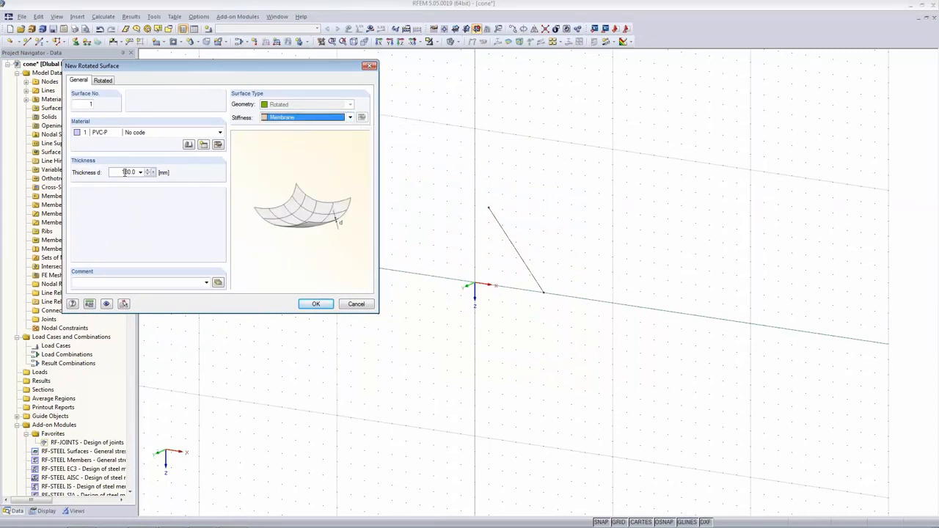
left_click(102, 80)
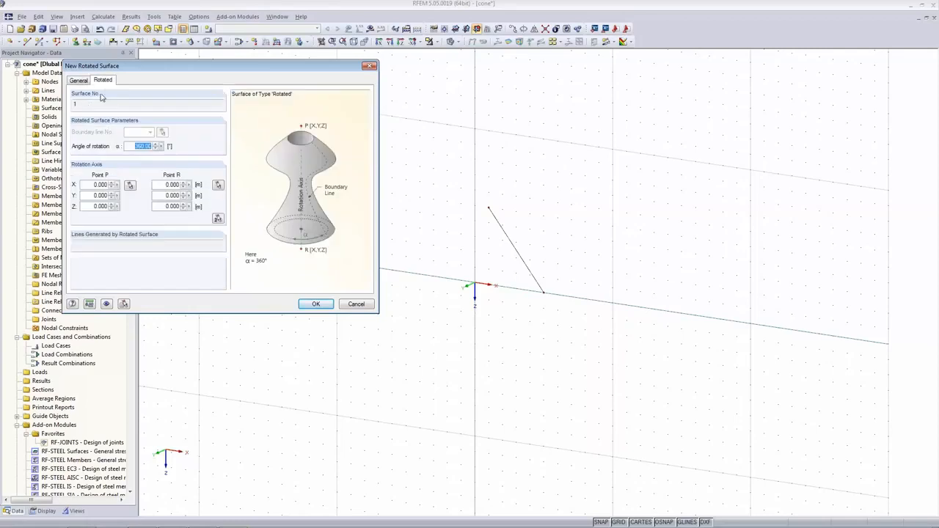
left_click(126, 128)
left_click_drag(156, 147, 188, 146)
left_click(218, 220)
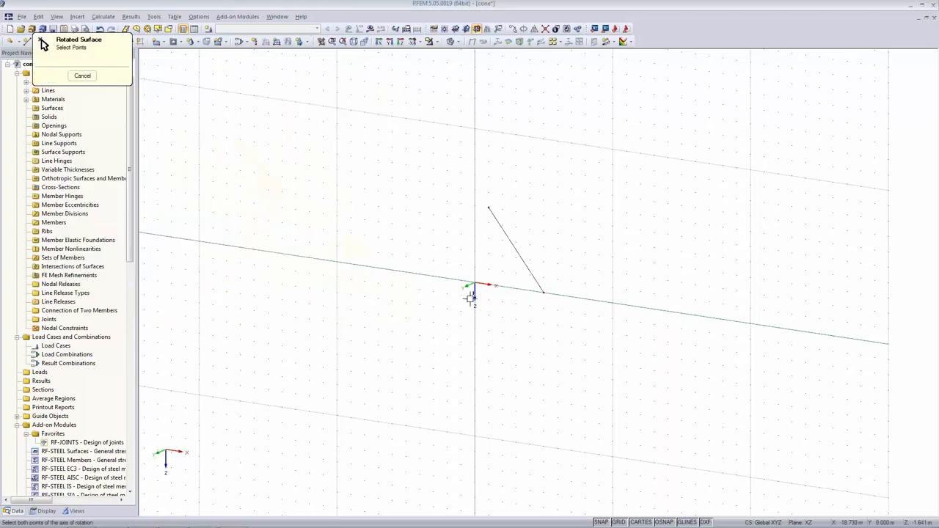
left_click(475, 191)
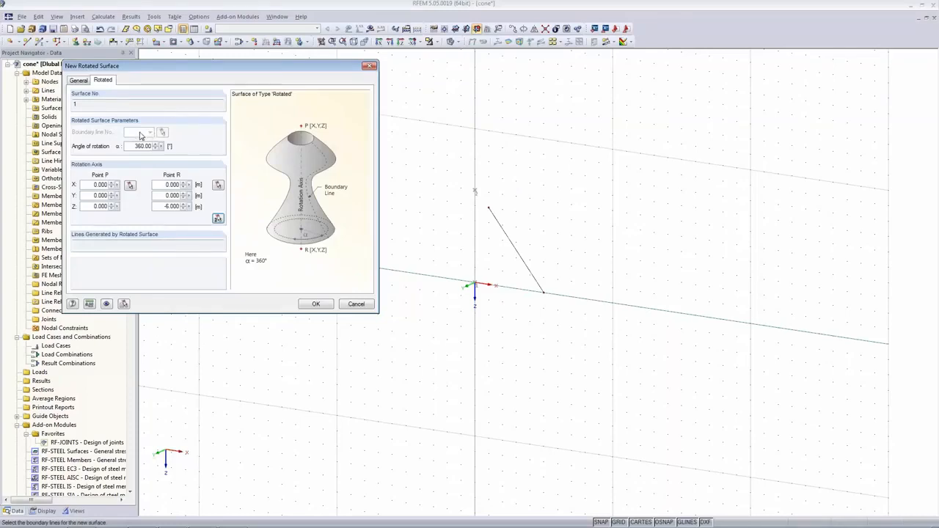
left_click(357, 304)
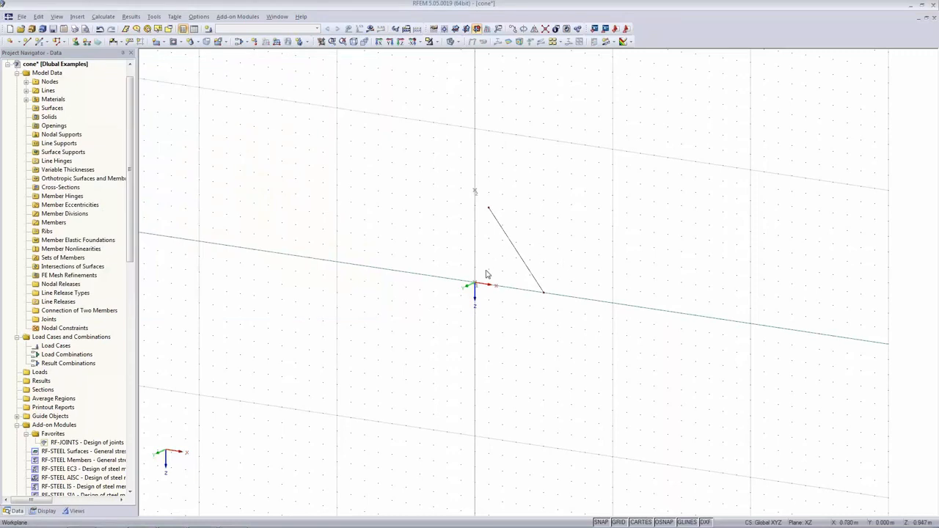
Define a rotated surface from the inclined line with a 360° rotation about the axis from (0, 0, 0) to (0, 0, -6) m
left_click(115, 41)
key("Escape")
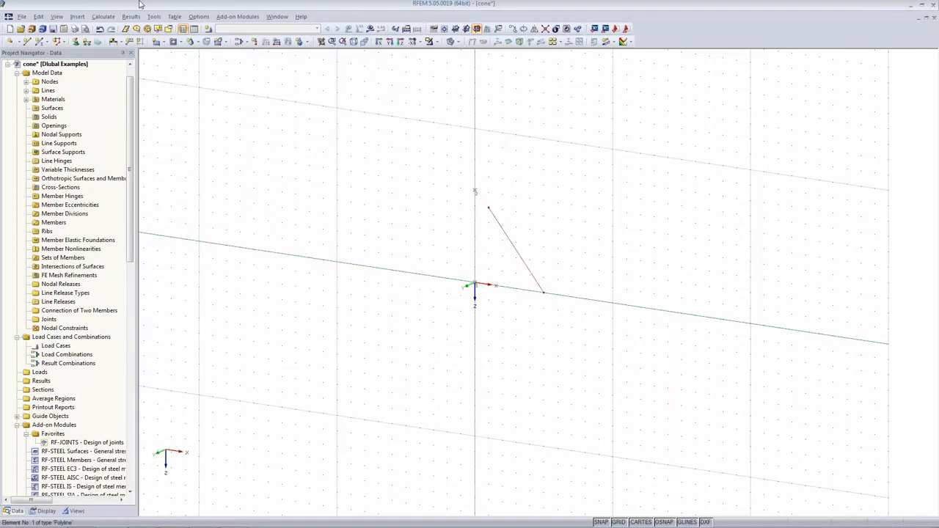
left_click(189, 41)
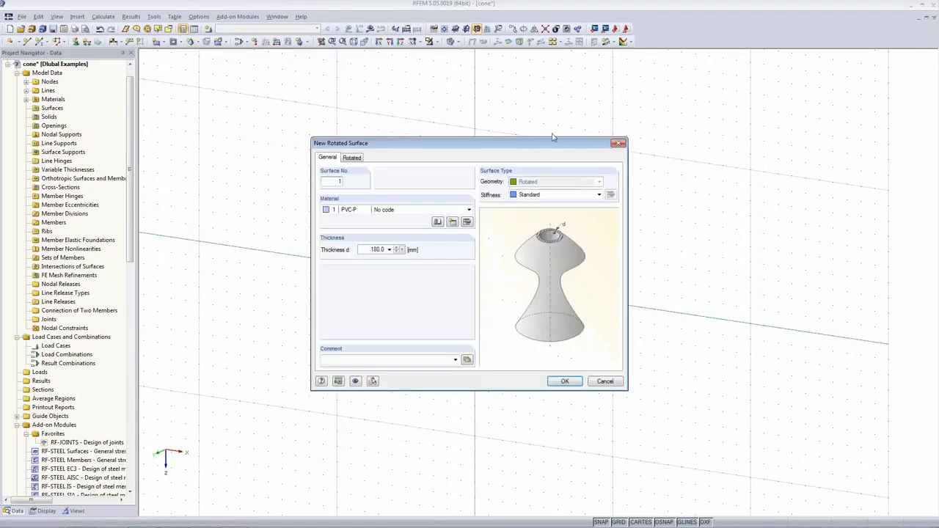
left_click_drag(537, 148, 307, 126)
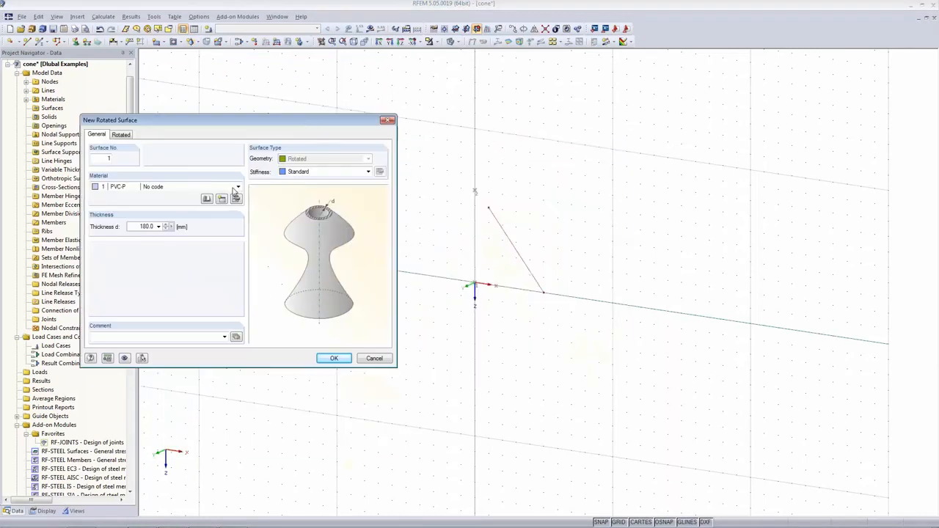
left_click(119, 135)
double_click(163, 200)
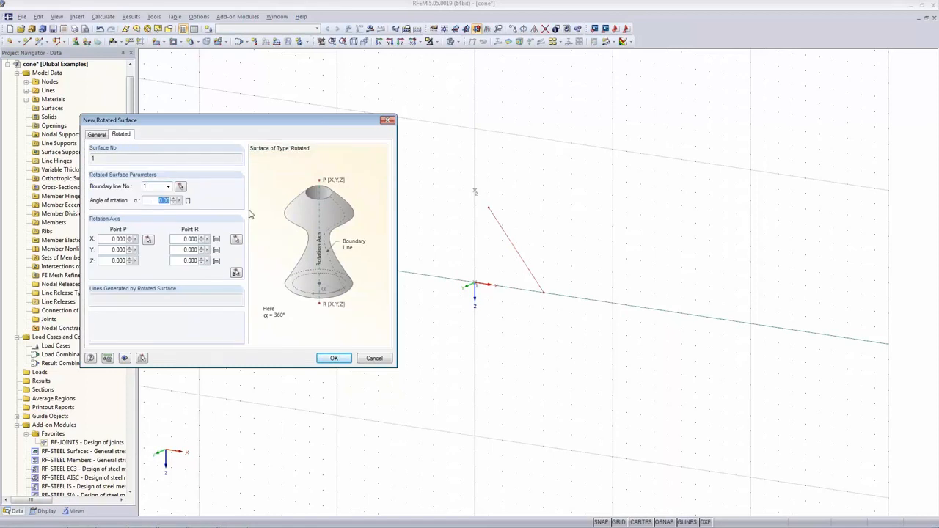
type("360")
key("Tab")
left_click(237, 273)
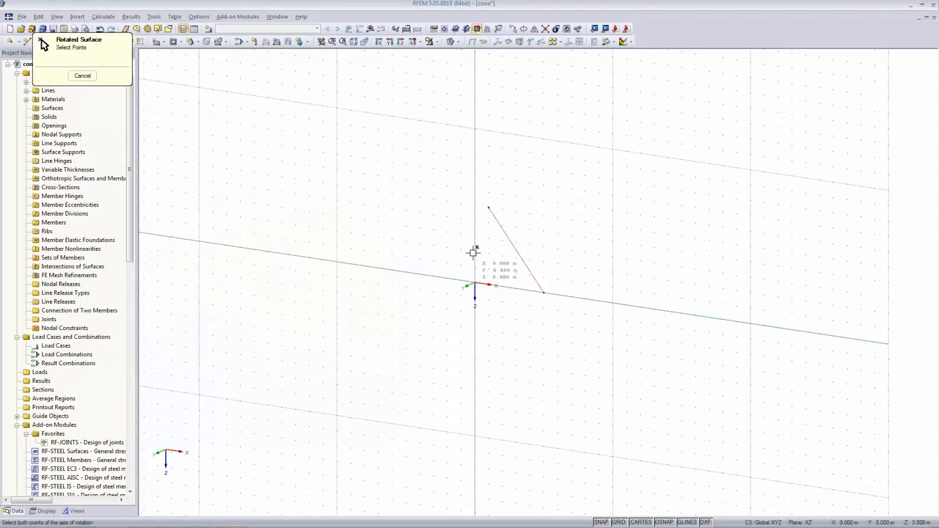
left_click(474, 191)
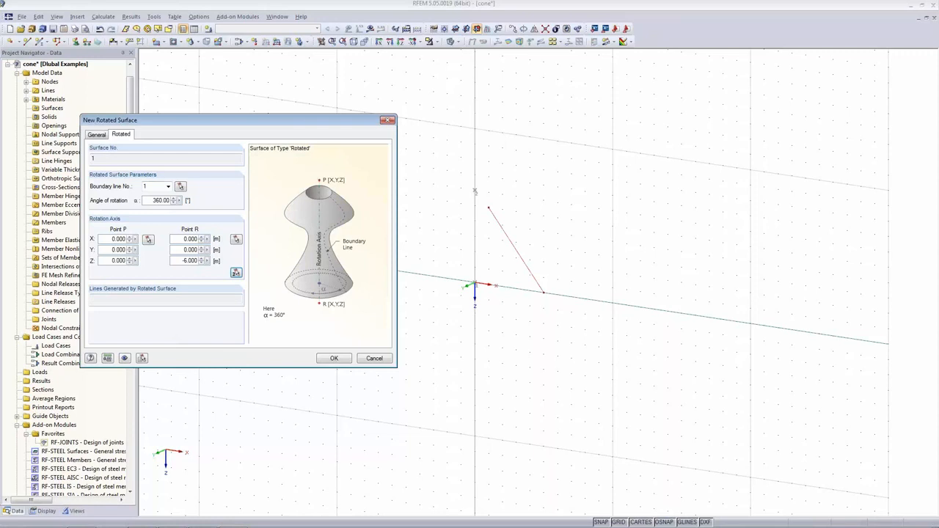
Choose Membrane stiffness for the new rotated surface and create the cone
left_click(97, 135)
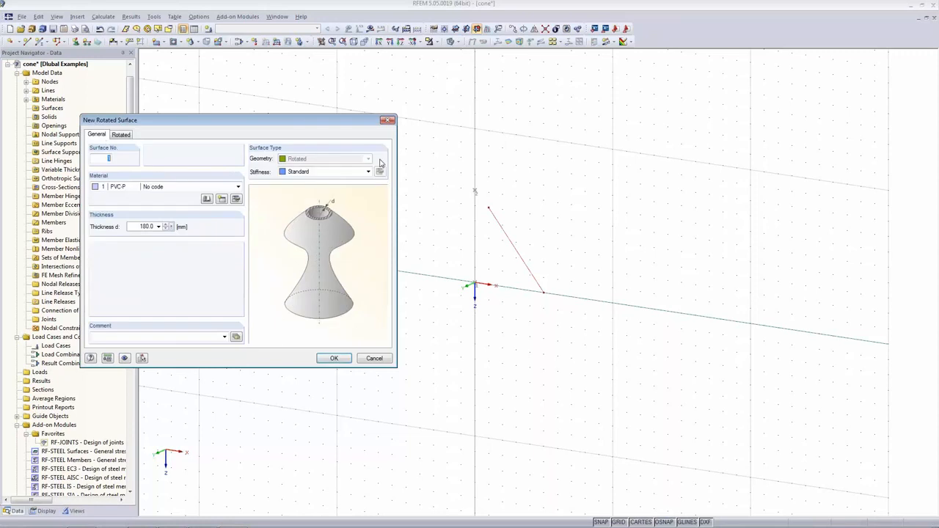
left_click(340, 170)
left_click(333, 224)
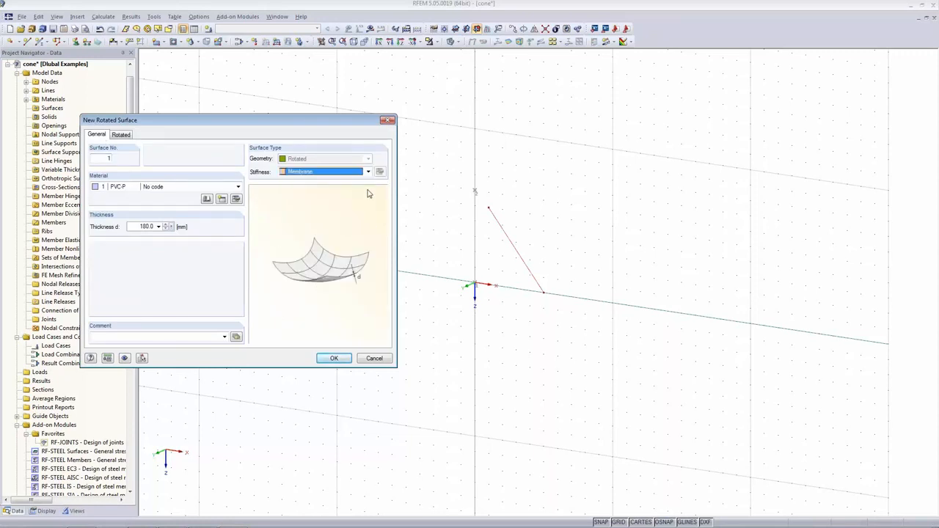
left_click(334, 358)
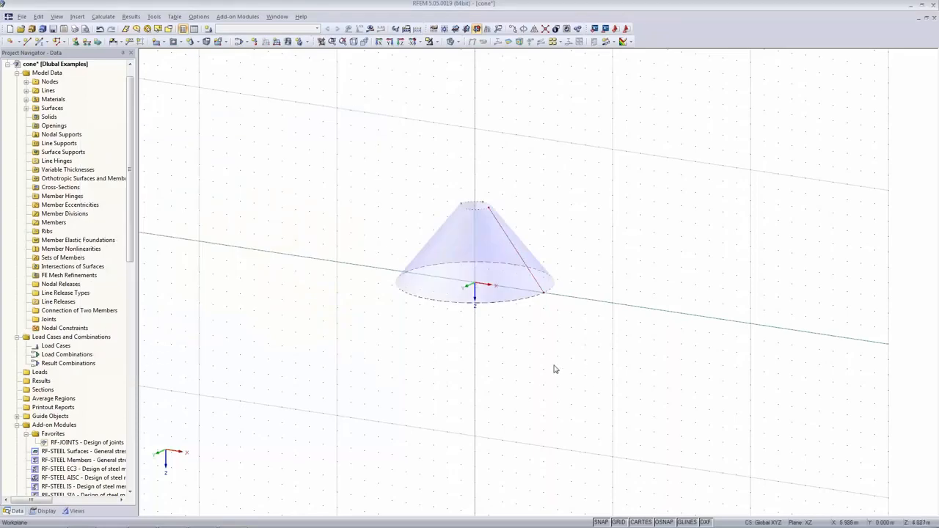
Set the cone surface's stiffness to Membrane, check its rotation and FE mesh settings, and accept the changes
double_click(454, 247)
left_click(600, 194)
left_click(573, 255)
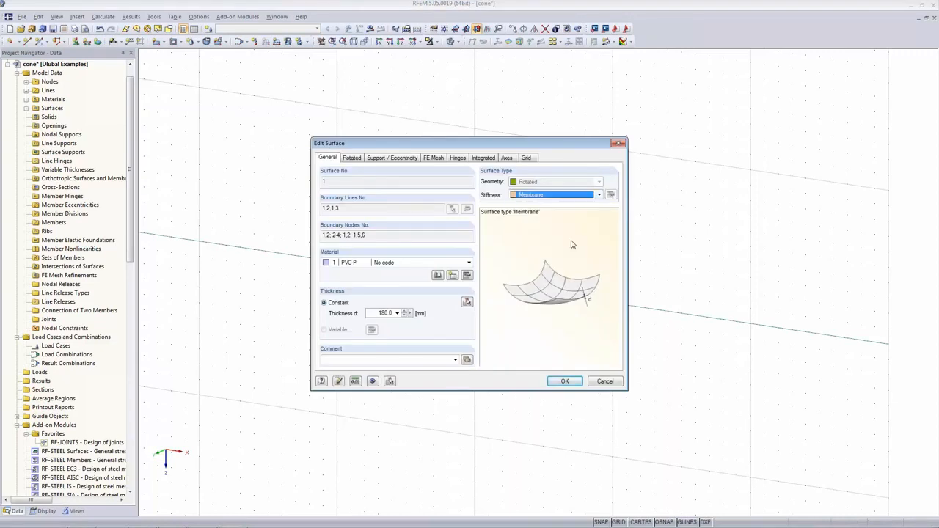
left_click(369, 162)
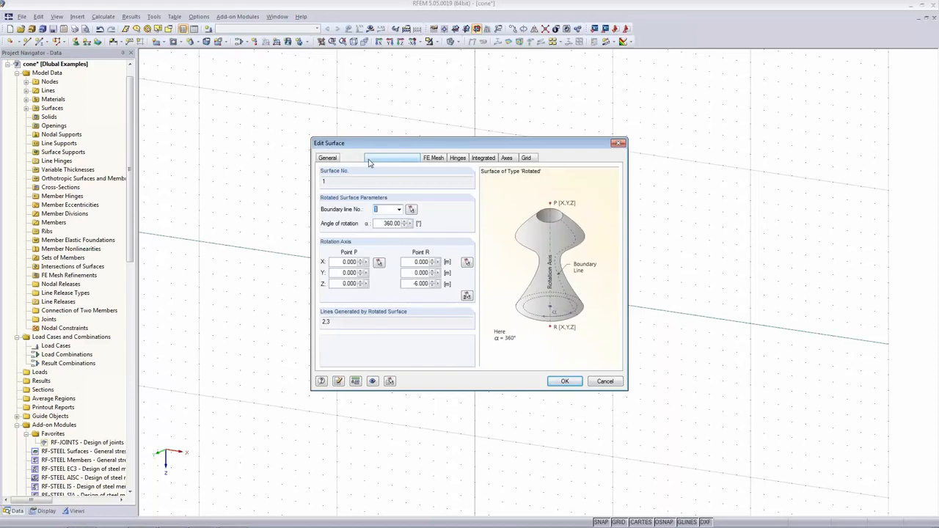
left_click(433, 160)
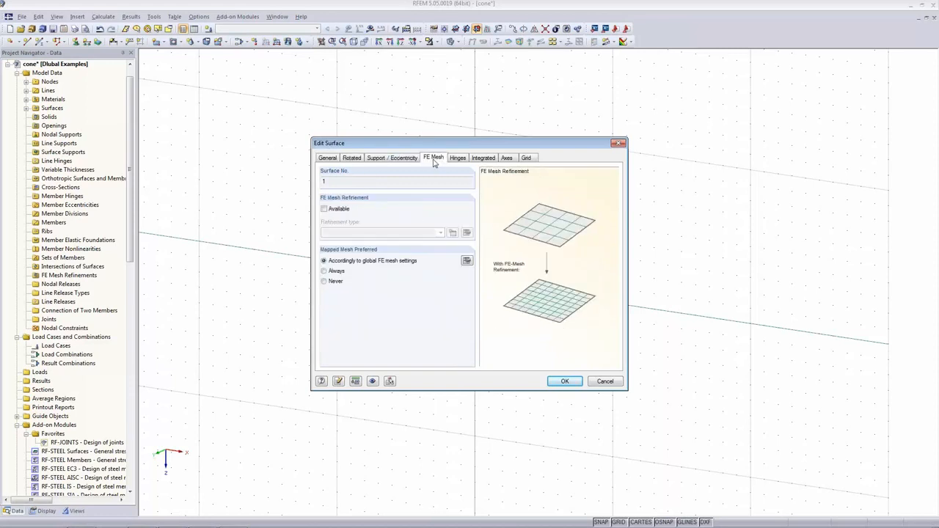
left_click(565, 381)
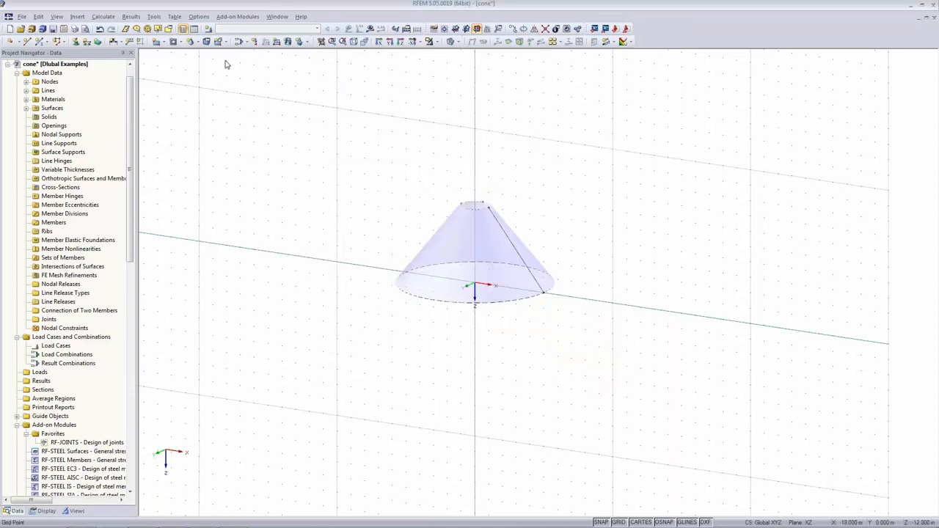
Set the shape of finite elements in the FE mesh settings to triangles only
left_click(111, 16)
left_click(112, 128)
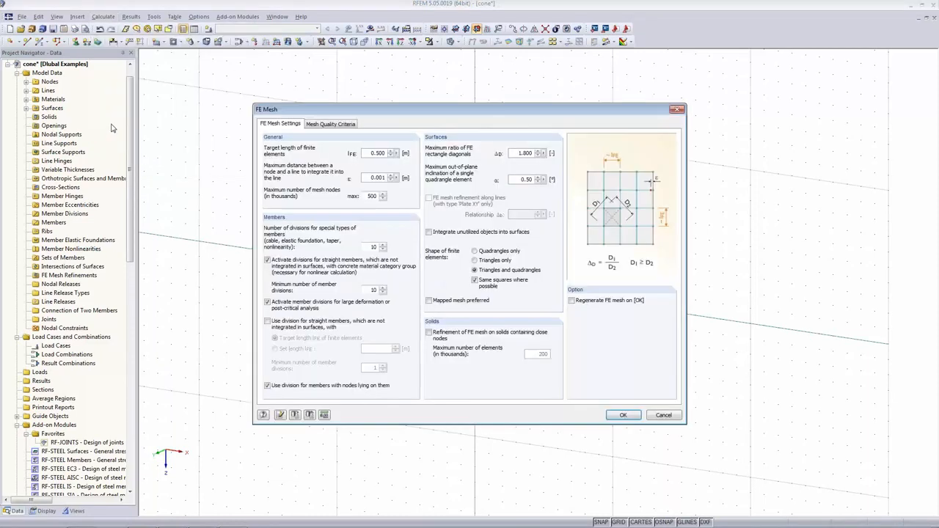
left_click(474, 260)
left_click(622, 415)
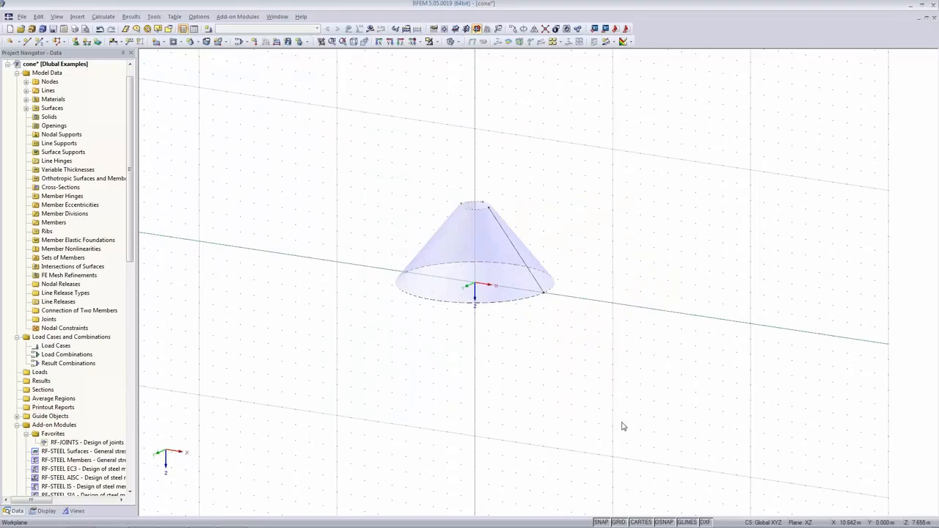
Place hinged line supports on the cone's base circle and top circle
left_click(85, 43)
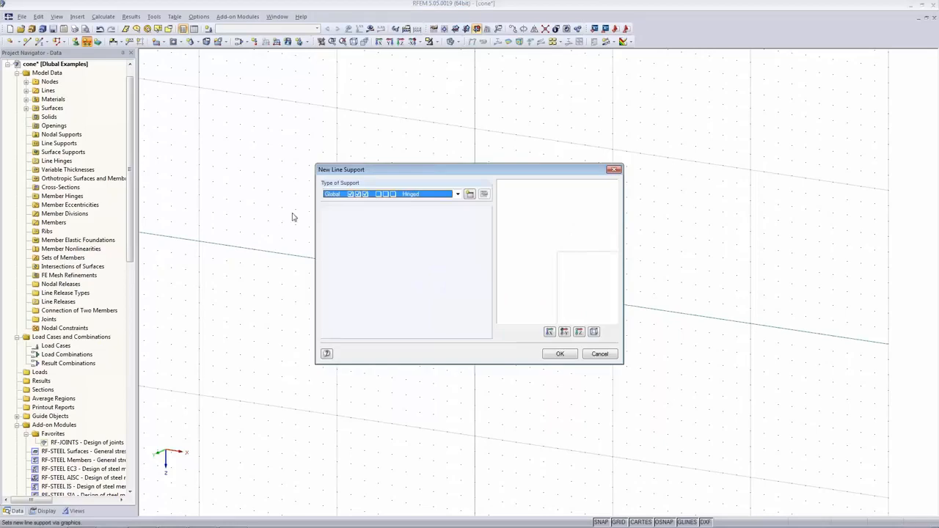
left_click(560, 354)
left_click(511, 300)
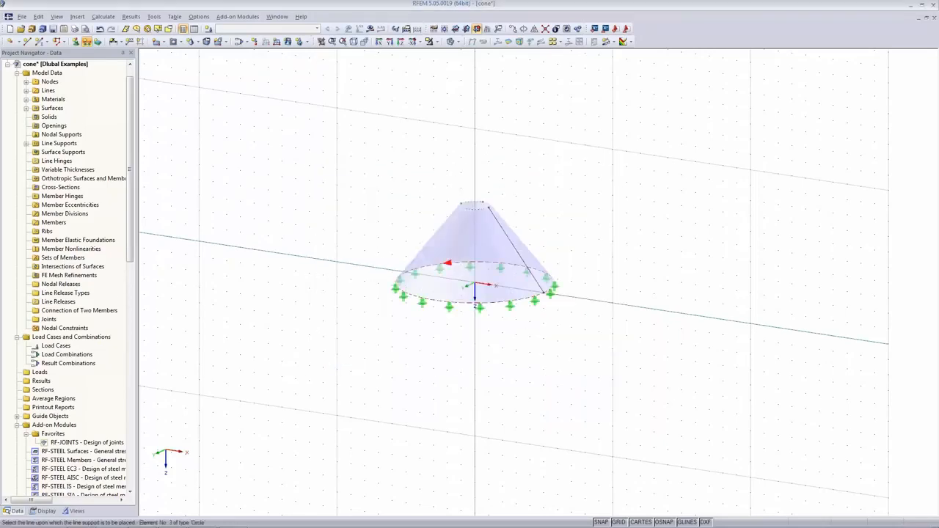
left_click(473, 205)
key("Escape")
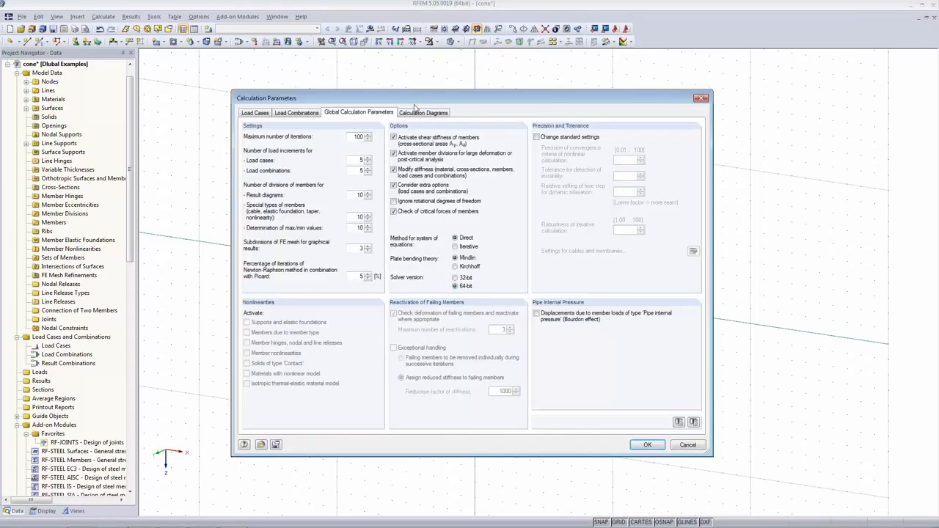
Close the calculation parameters unchanged and activate RF-FORM-FINDING in the cone model's general data
left_click(687, 445)
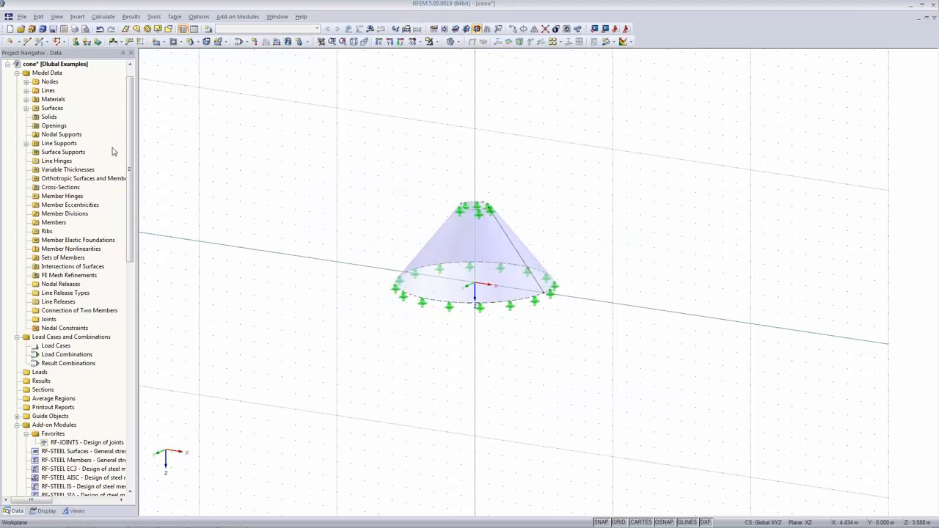
scroll(129, 203, "up", 1)
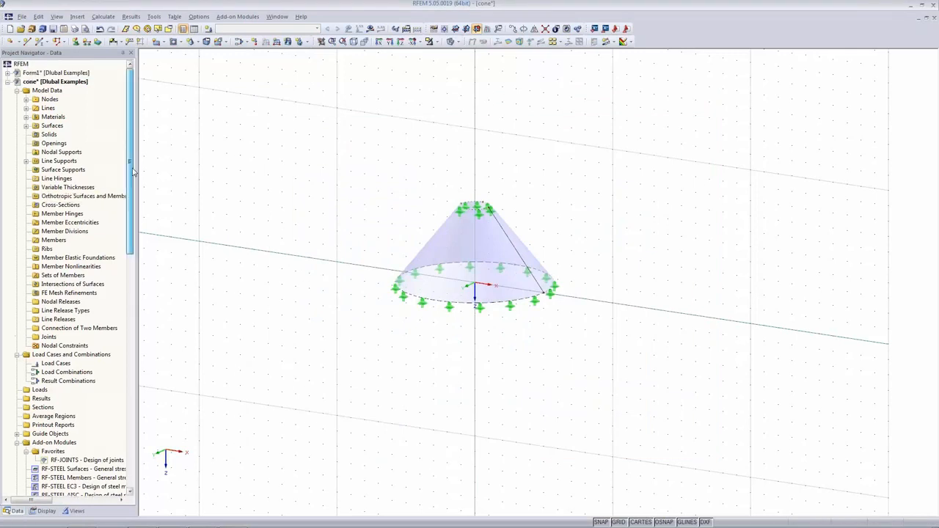
left_click(71, 82)
right_click(73, 85)
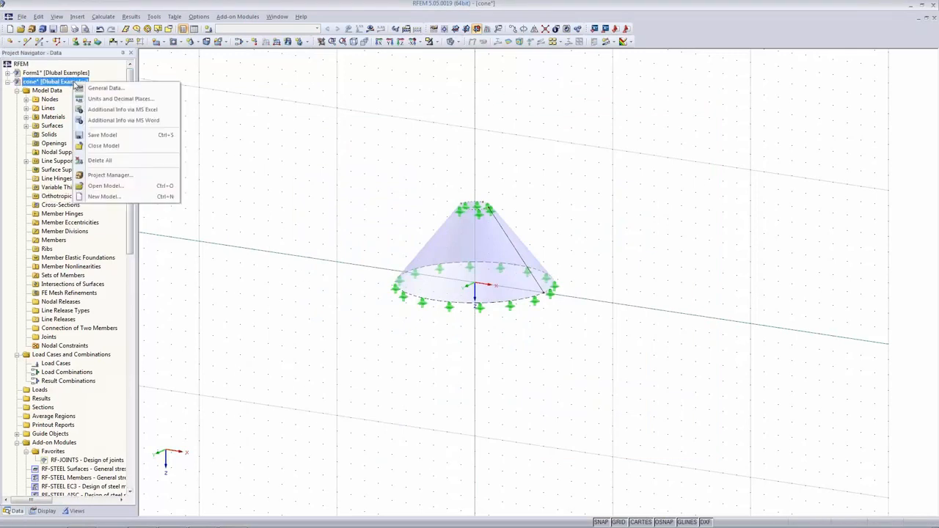
left_click(120, 89)
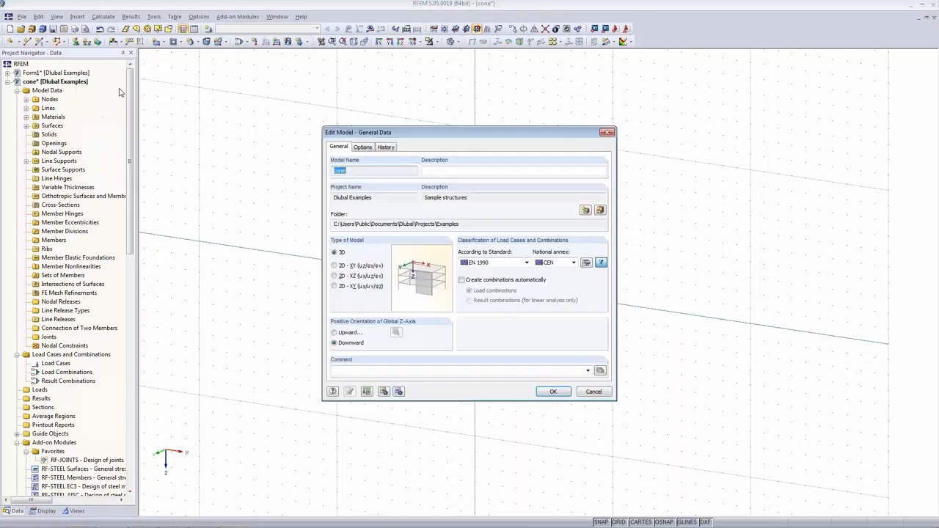
left_click(363, 146)
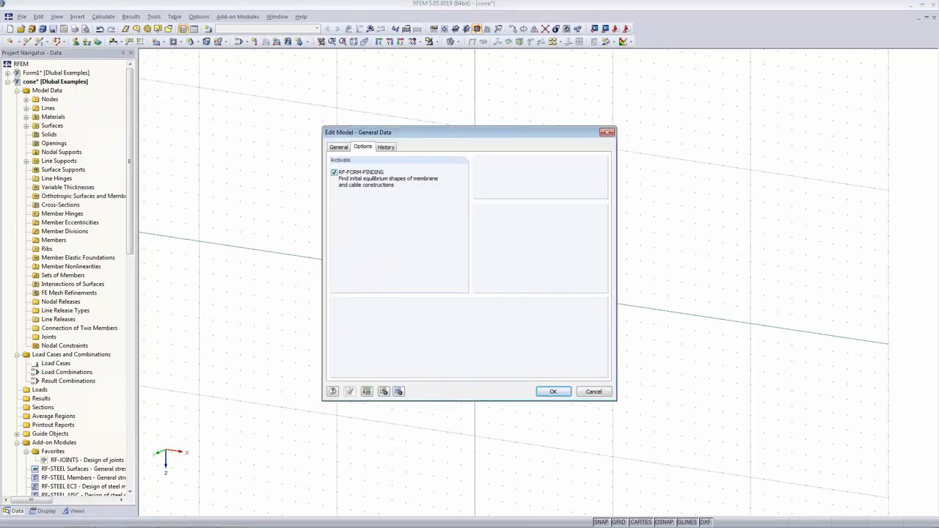
left_click(551, 391)
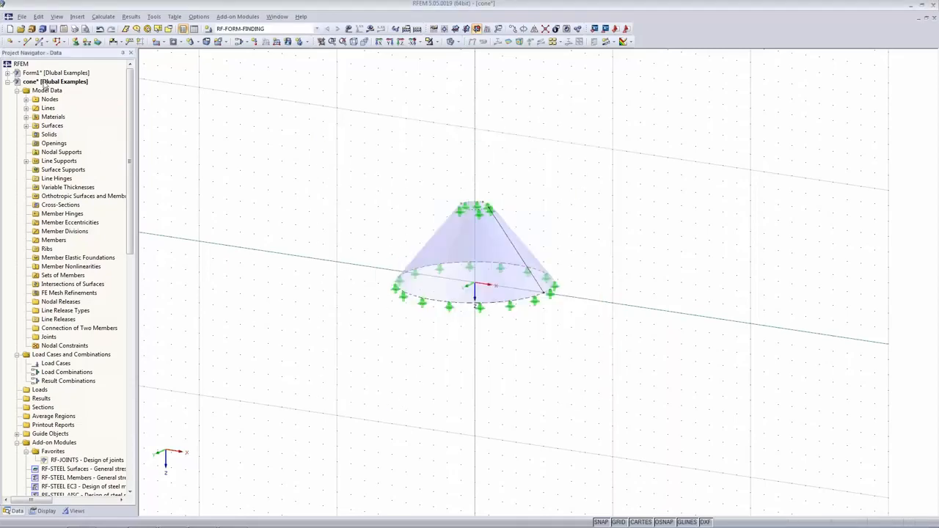
Accept an isotropic form-finding prestress for the cone surface, given as force with 1.0 kN/m along warp and weft
double_click(451, 272)
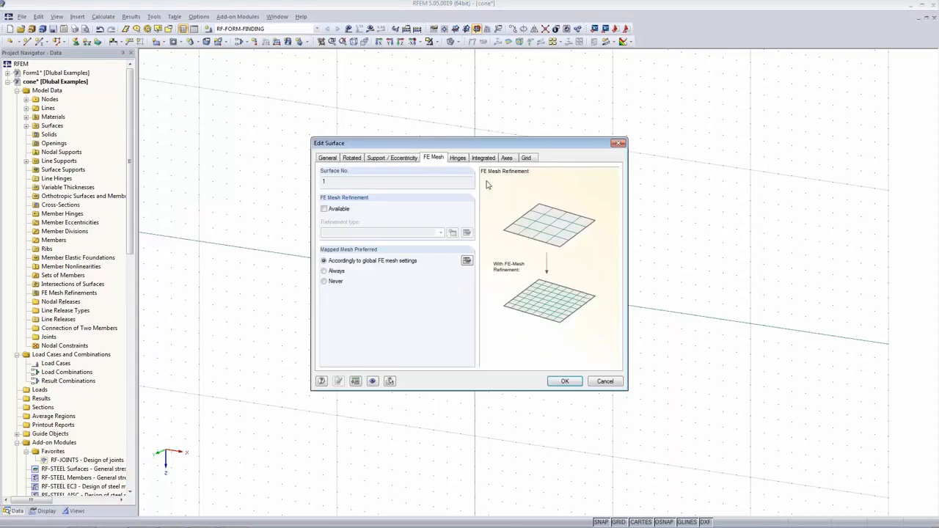
left_click(328, 160)
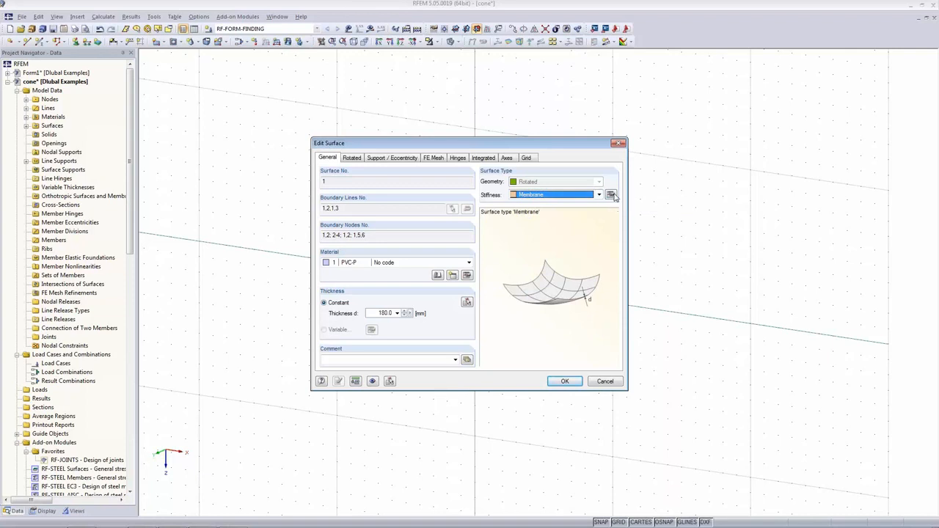
left_click(611, 196)
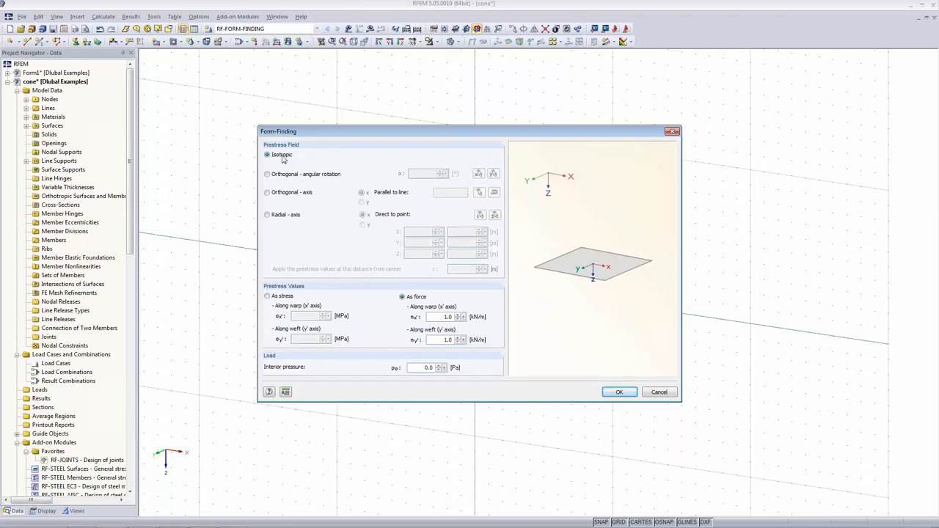
left_click_drag(367, 139, 357, 193)
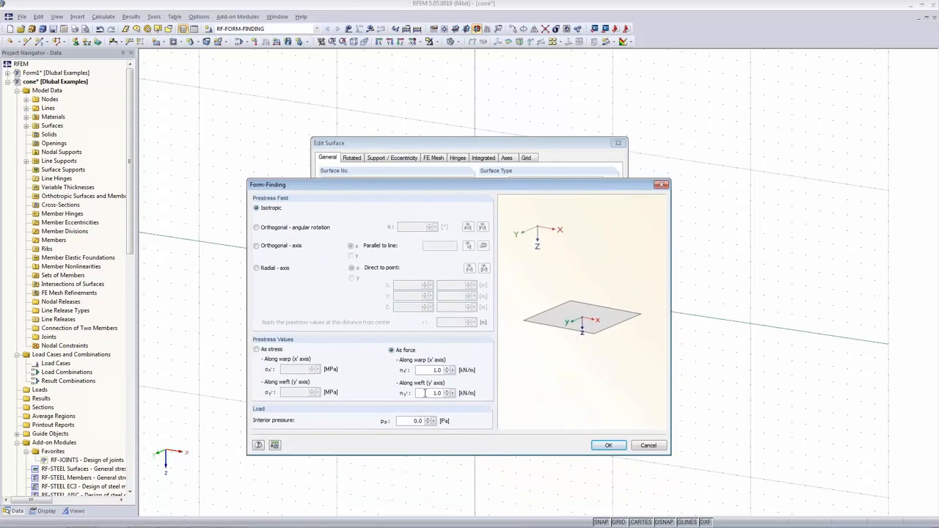
left_click(608, 446)
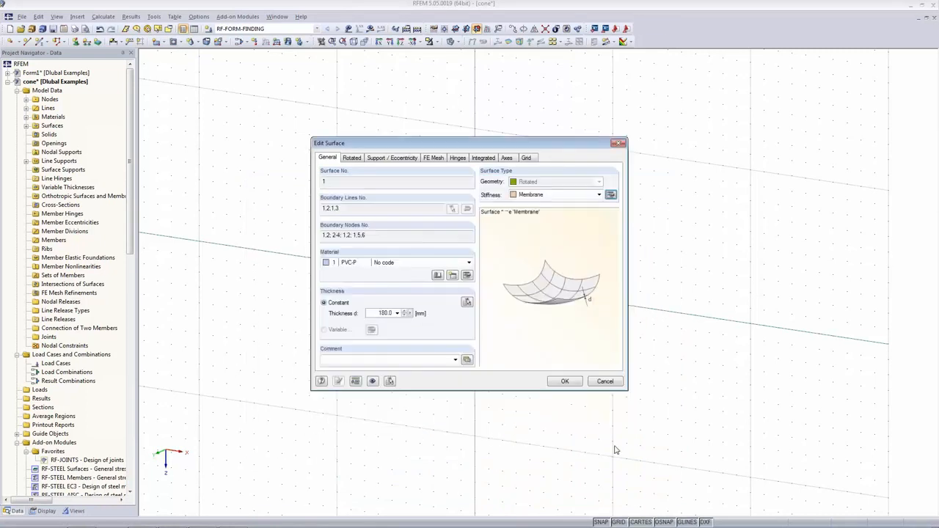
left_click(566, 381)
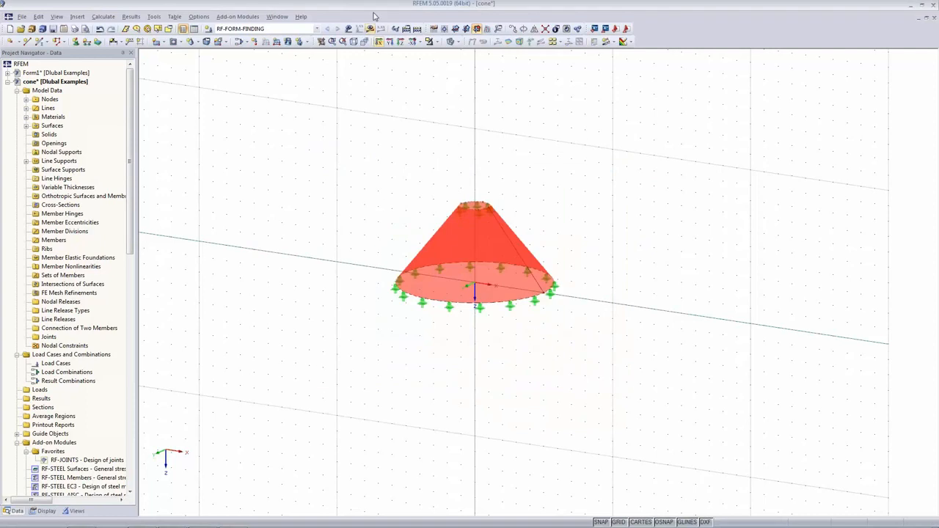
left_click(373, 151)
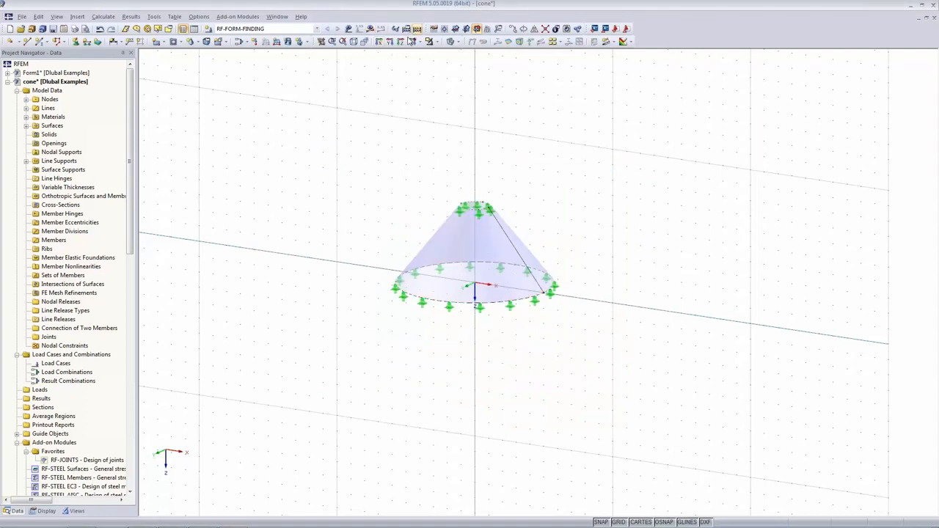
Set the form-finding calculation to the Projection method with 50 iterations for loading prestress
left_click(420, 40)
left_click(477, 114)
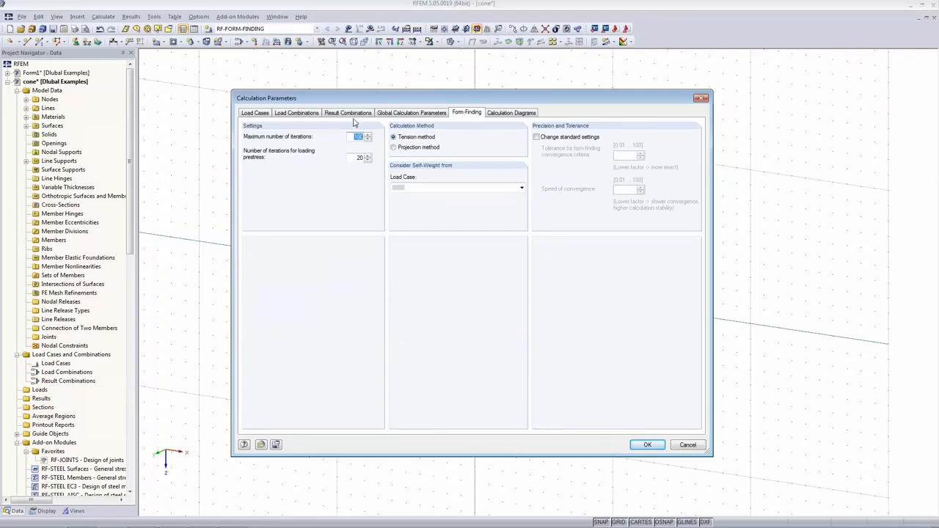
left_click(407, 150)
double_click(359, 158)
type("50")
key("Tab")
left_click(647, 445)
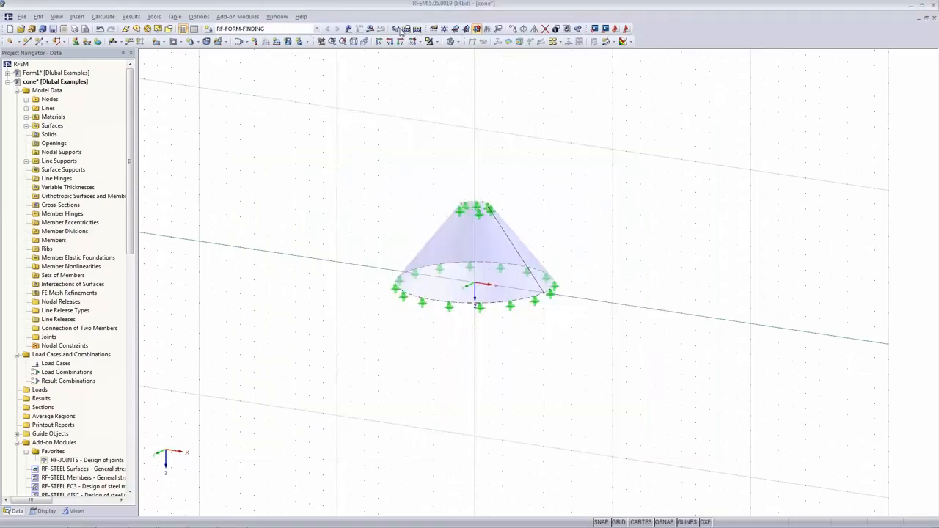
Run the RF-FORM-FINDING calculation for the cone and reduce the deformation display factor
left_click(370, 28)
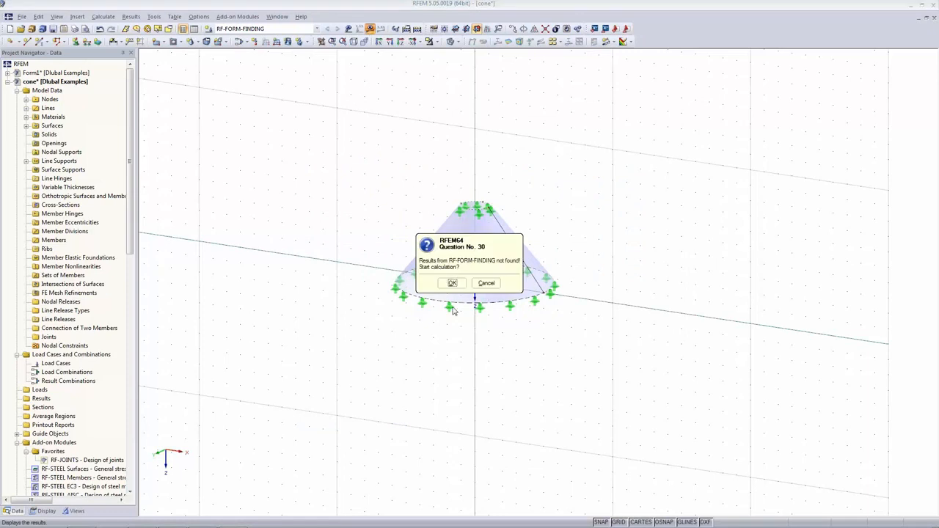
left_click(455, 288)
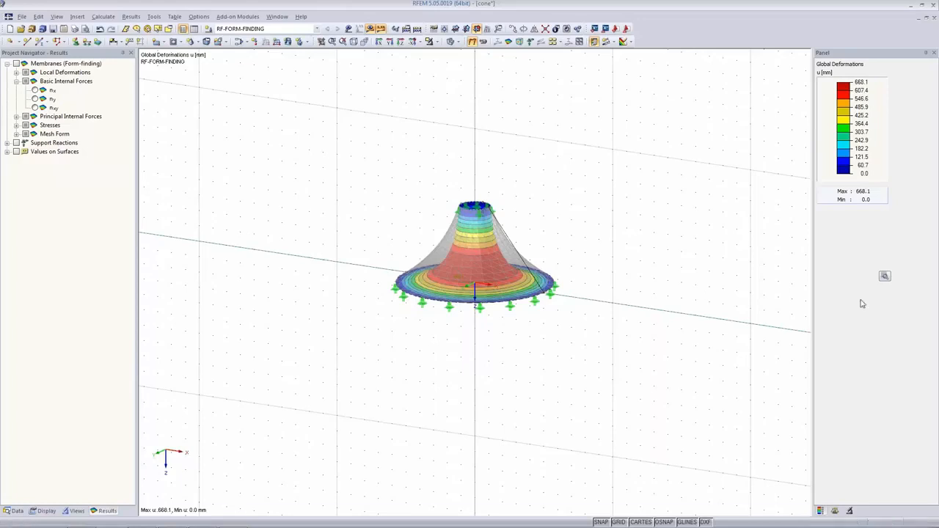
left_click(834, 512)
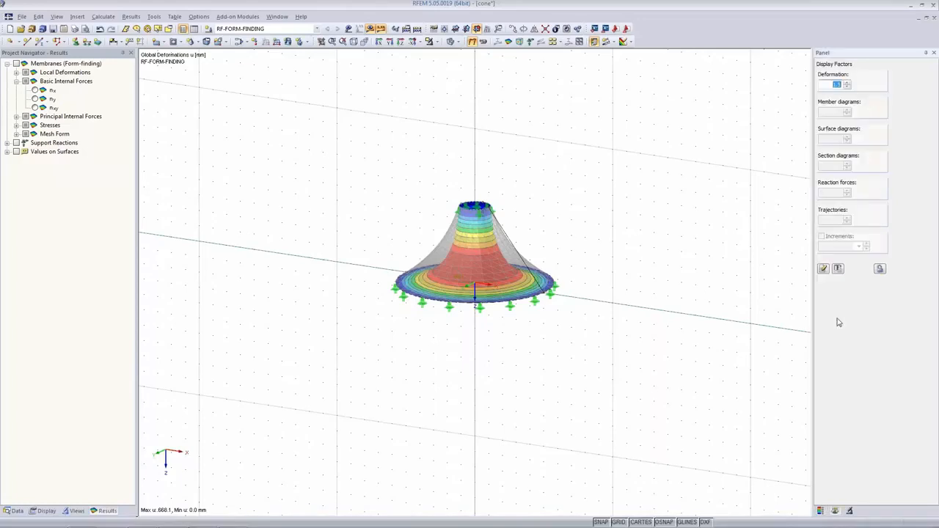
type("0")
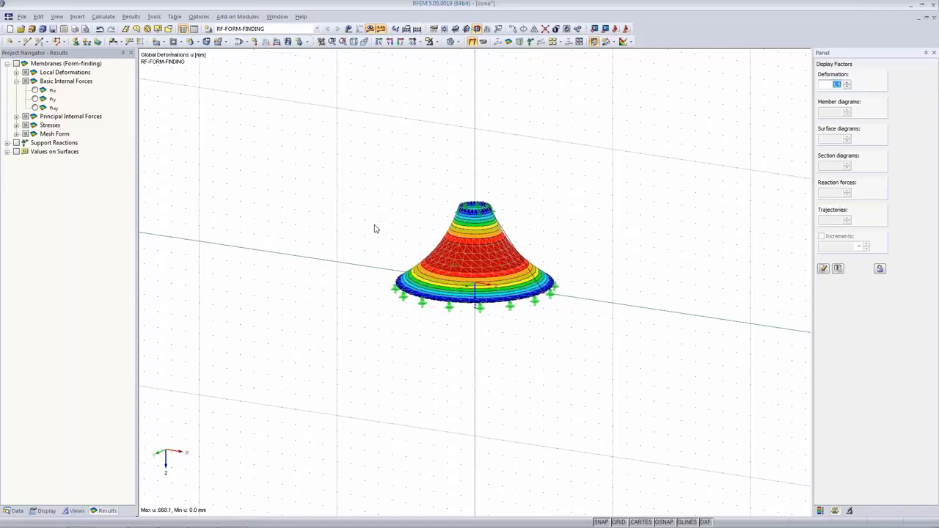
Examine the membrane's basic internal forces nx and ny with the color scale shown
left_click(821, 511)
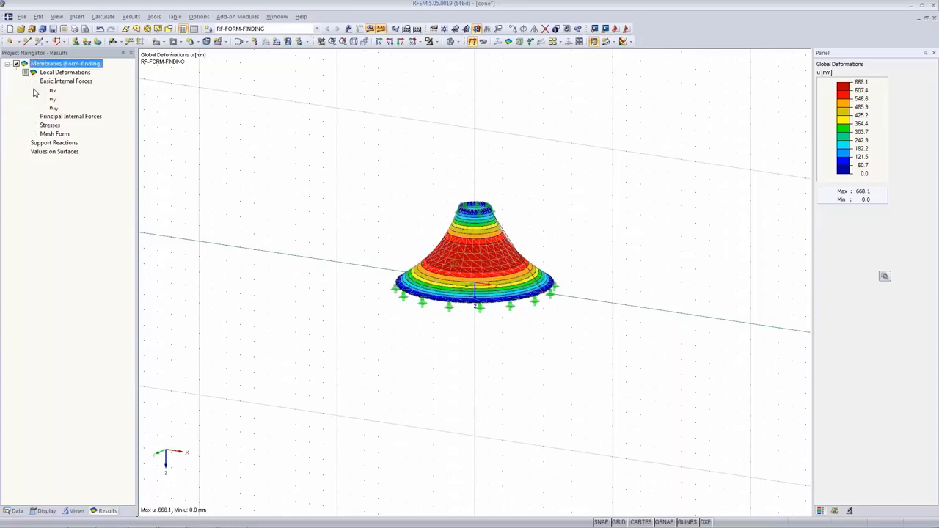
left_click(34, 89)
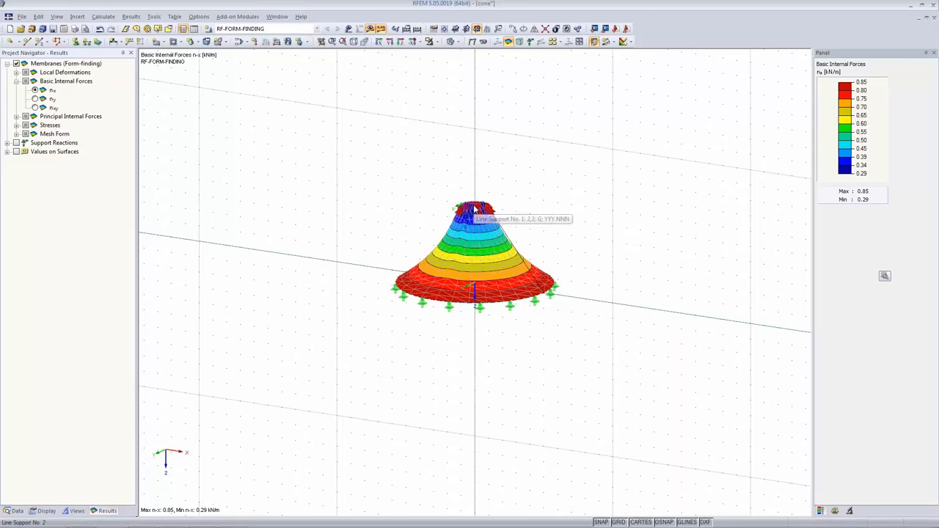
left_click(35, 98)
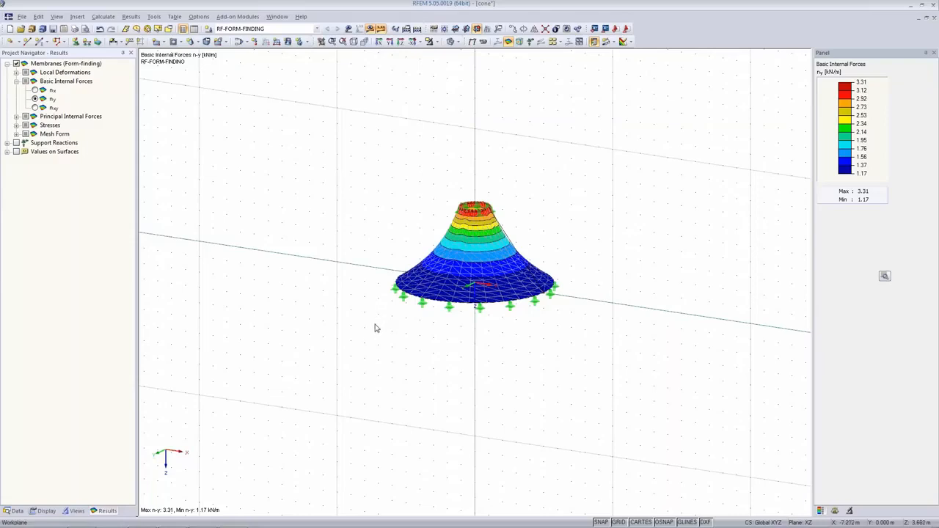
Switch the form-finding calculation method to the Tension method and accept deleting the existing results
left_click(407, 29)
left_click(461, 115)
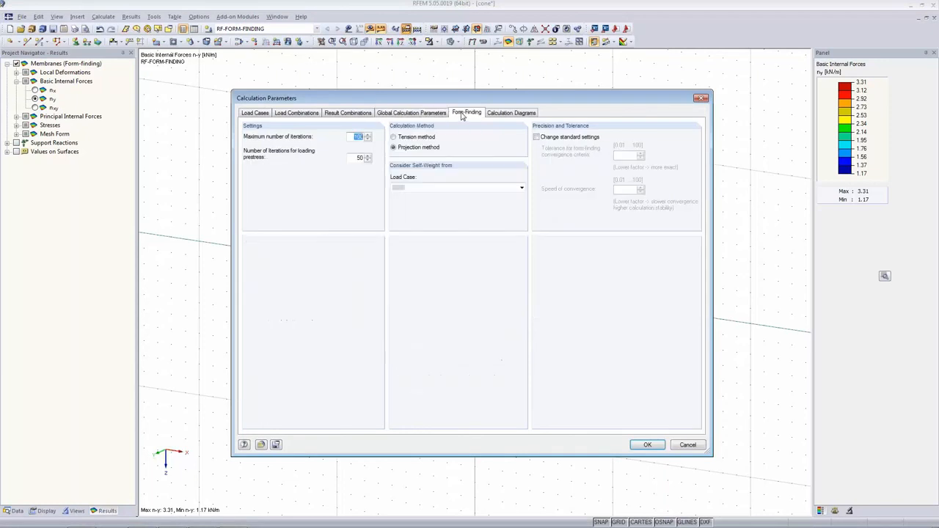
left_click(395, 138)
left_click(648, 445)
left_click(456, 296)
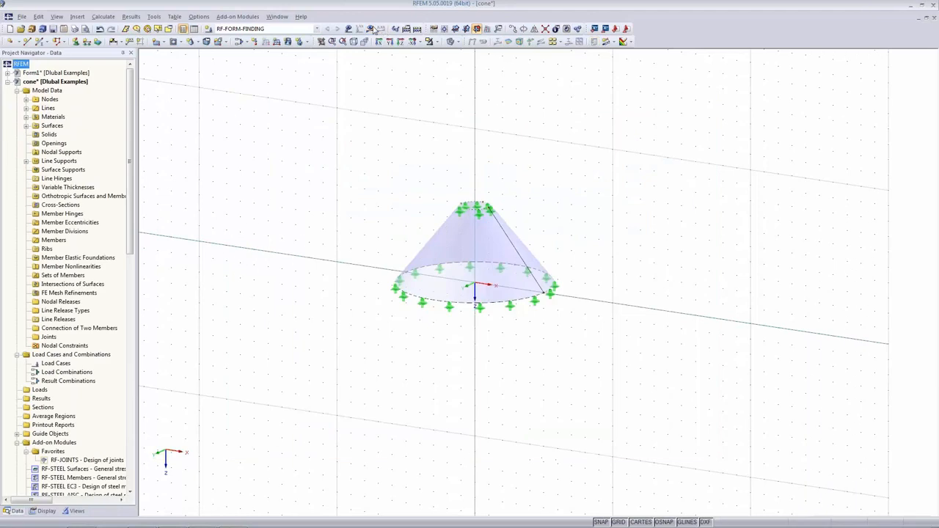
Recalculate the cone's form-finding and examine the resulting membrane shape and ny forces up close
left_click(371, 28)
left_click(453, 284)
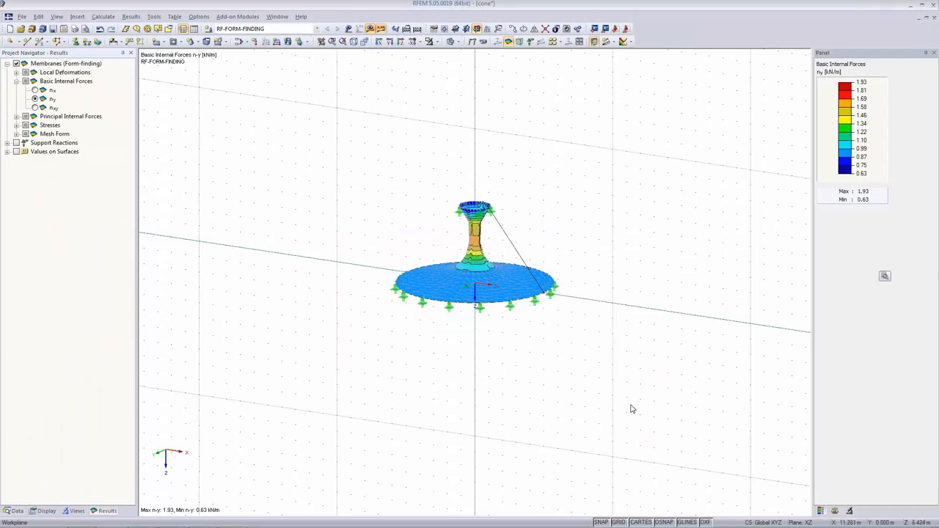
scroll(521, 229, "up", 4)
scroll(444, 316, "up", 5)
middle_click_drag(727, 198, 727, 237)
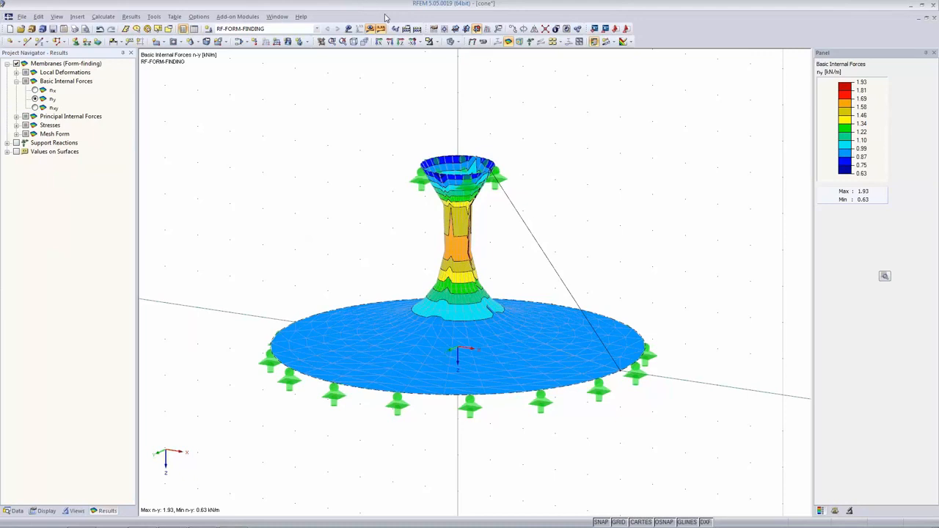
Switch the form-finding calculation to the Projection method, accept deleting the existing results, and recalculate the cone
left_click(407, 30)
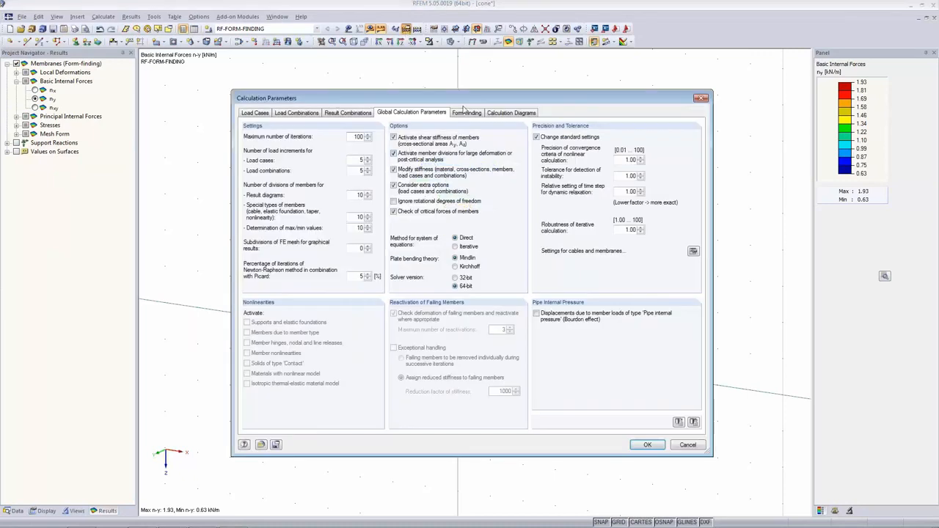
left_click(467, 113)
left_click(423, 147)
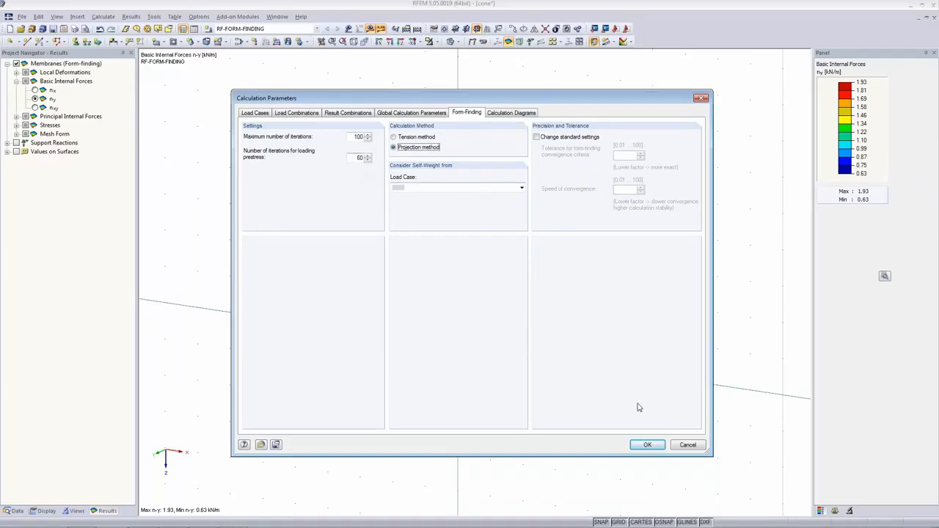
left_click(647, 445)
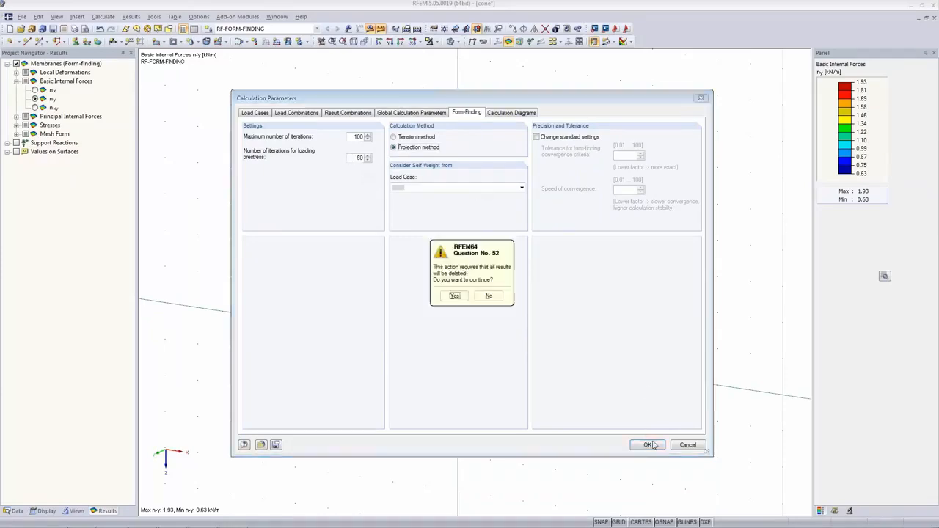
left_click(455, 296)
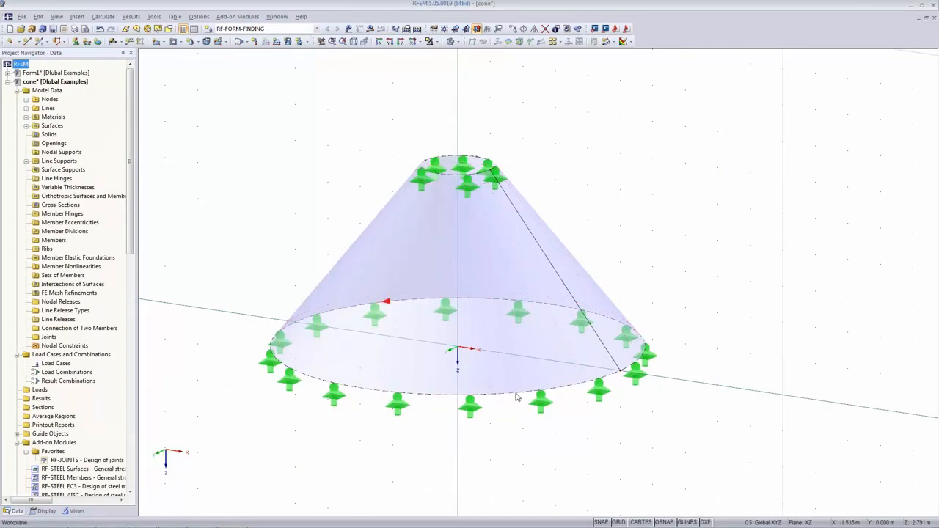
left_click(370, 28)
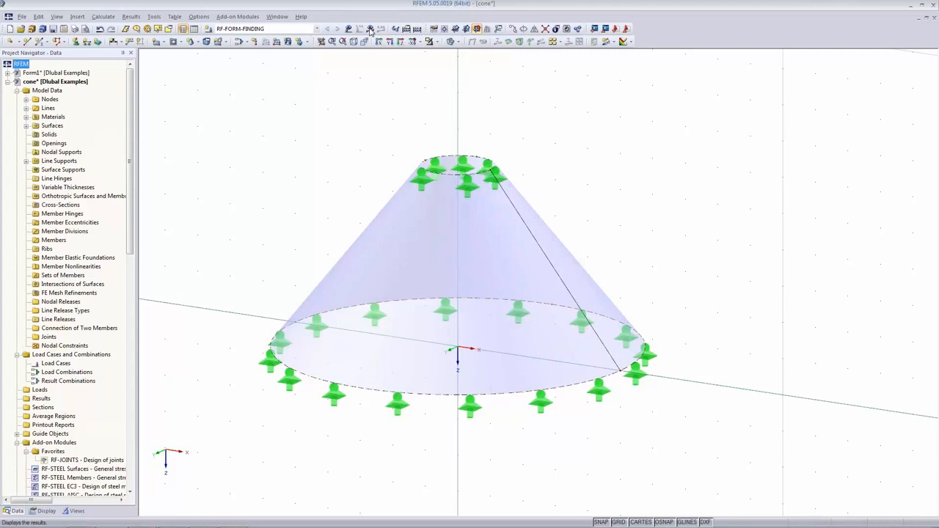
left_click(459, 282)
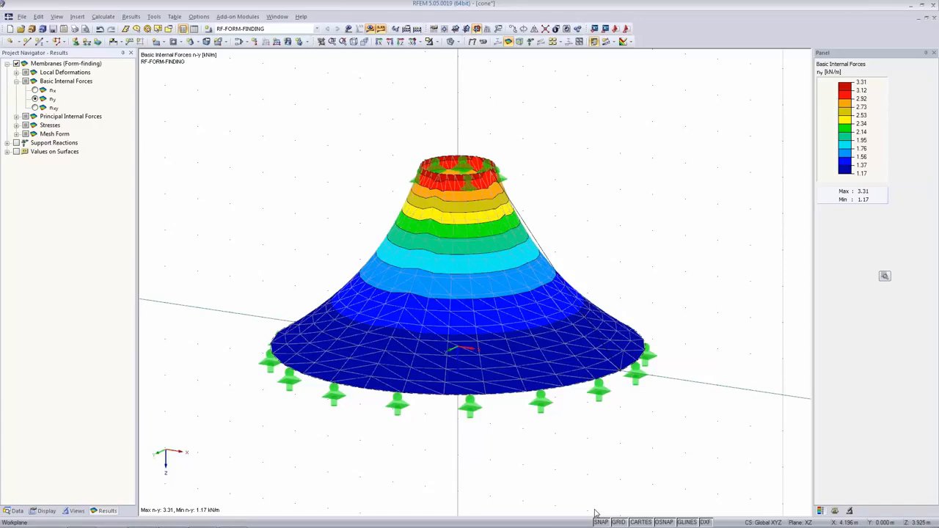
Open the model file "Steel construction with membrane roof" from the H: network drive
left_click(21, 28)
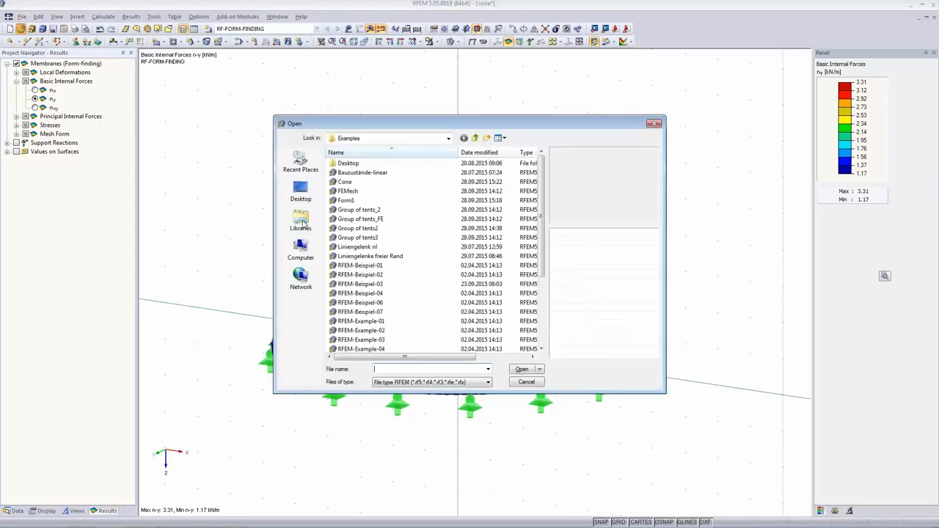
left_click(301, 249)
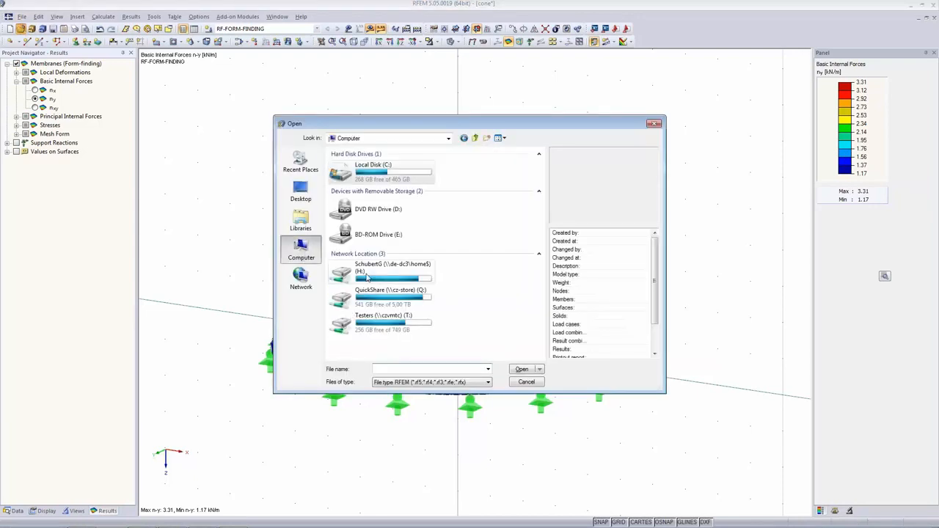
double_click(366, 282)
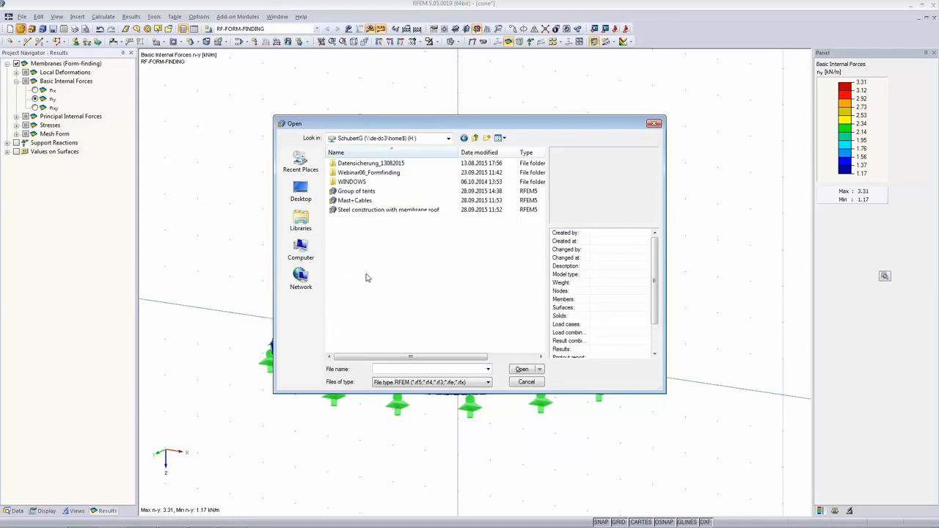
left_click(358, 202)
left_click(361, 210)
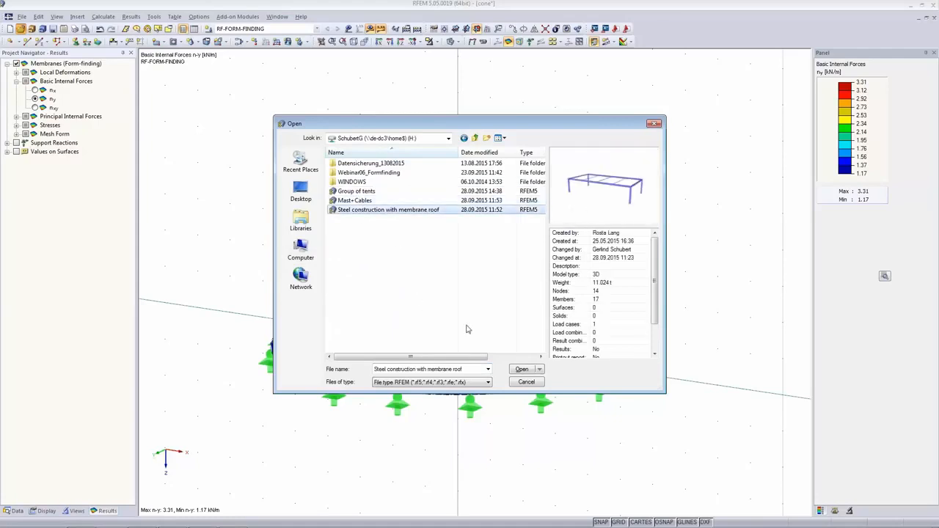
left_click(520, 371)
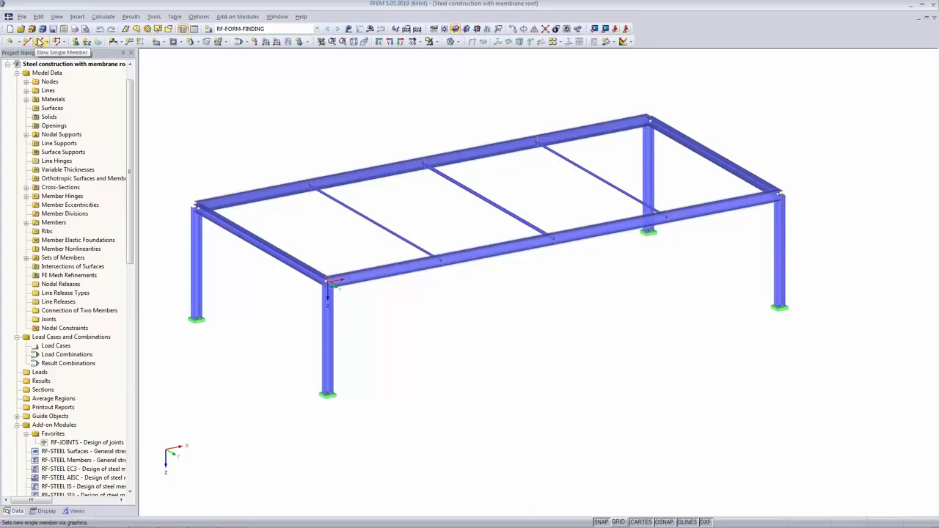
Start a new single beam member using the cross-section RO 139.7x10.0 in Steel S 235
left_click(39, 42)
left_click(413, 311)
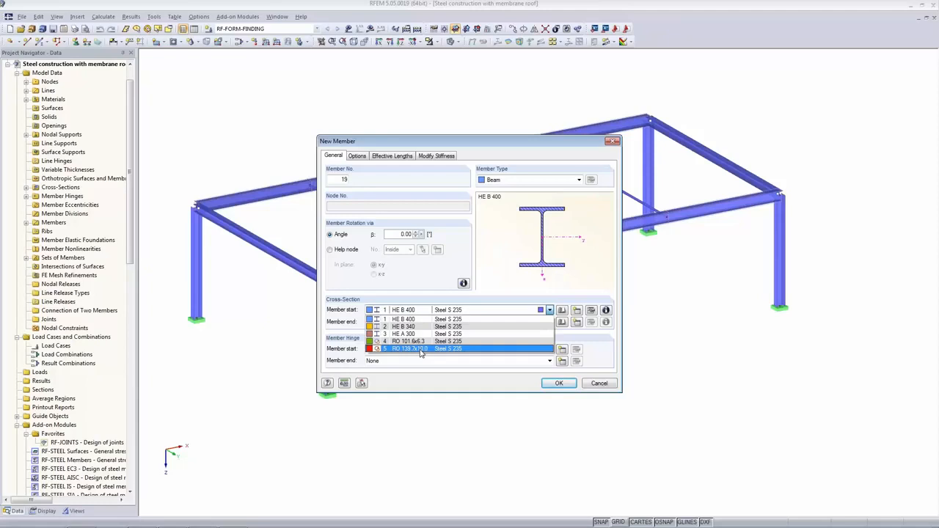
left_click(421, 349)
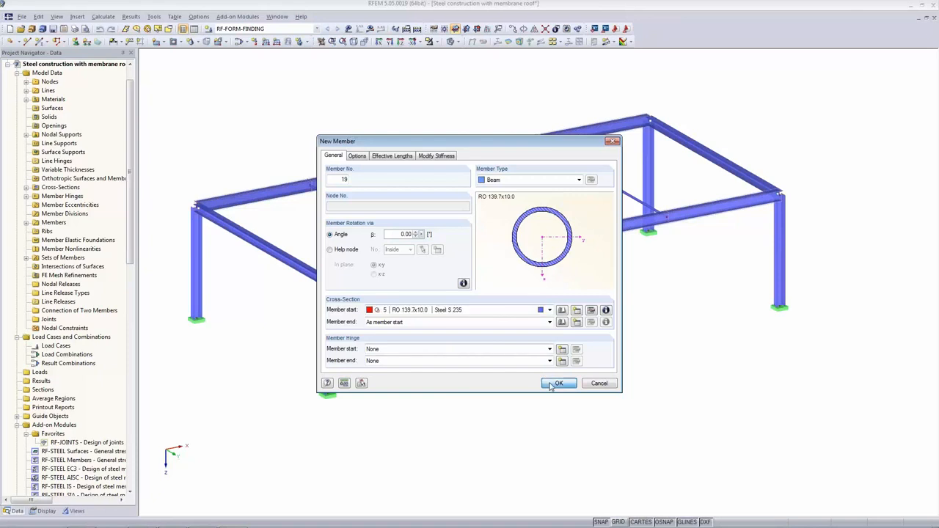
left_click(556, 383)
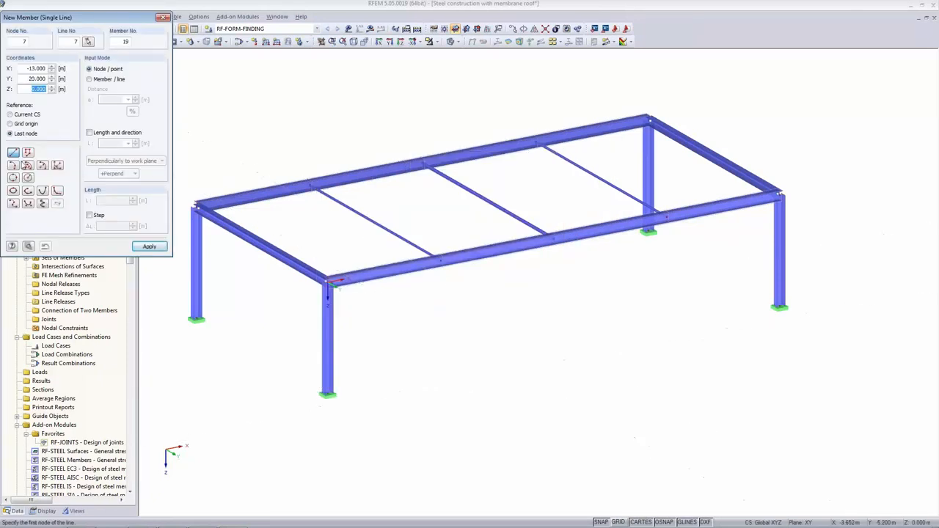
Try to add a 180° arc member below the middle cross tube, centred on its midpoint, and undo it
left_click(27, 166)
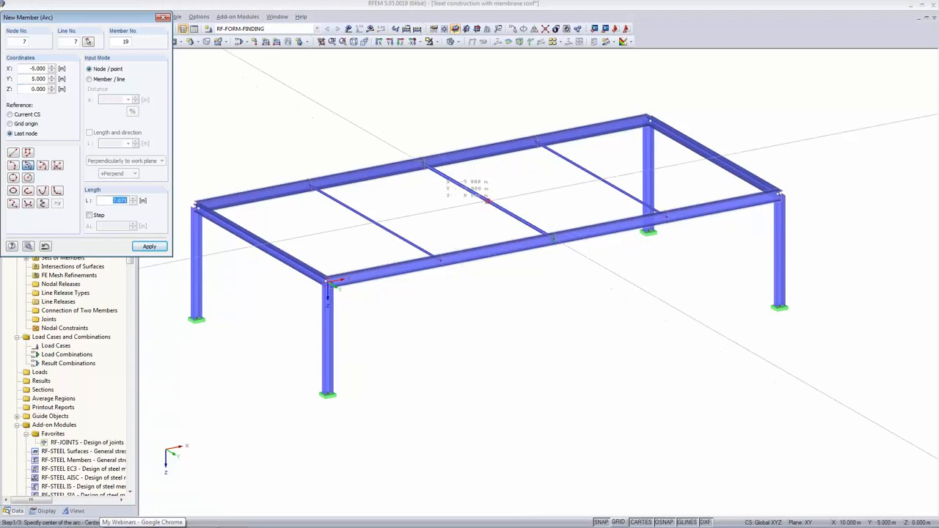
left_click(552, 237)
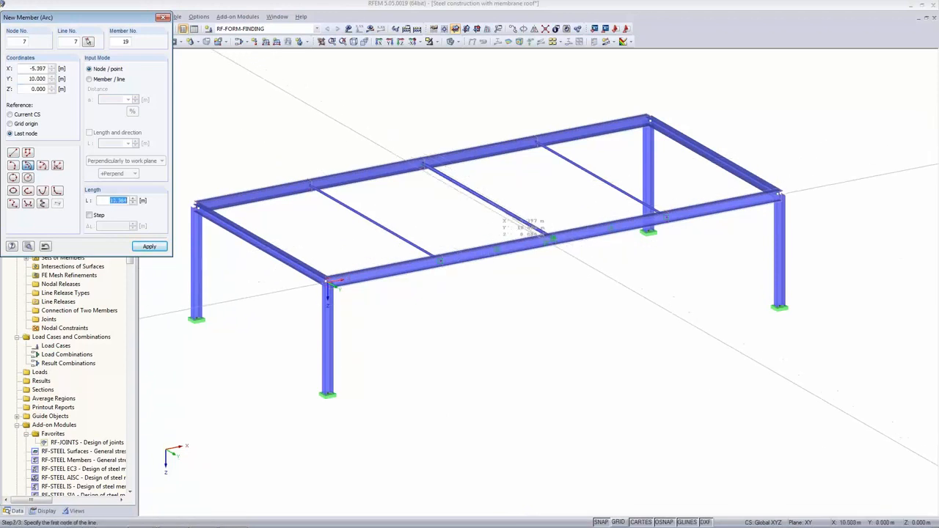
left_click(552, 239)
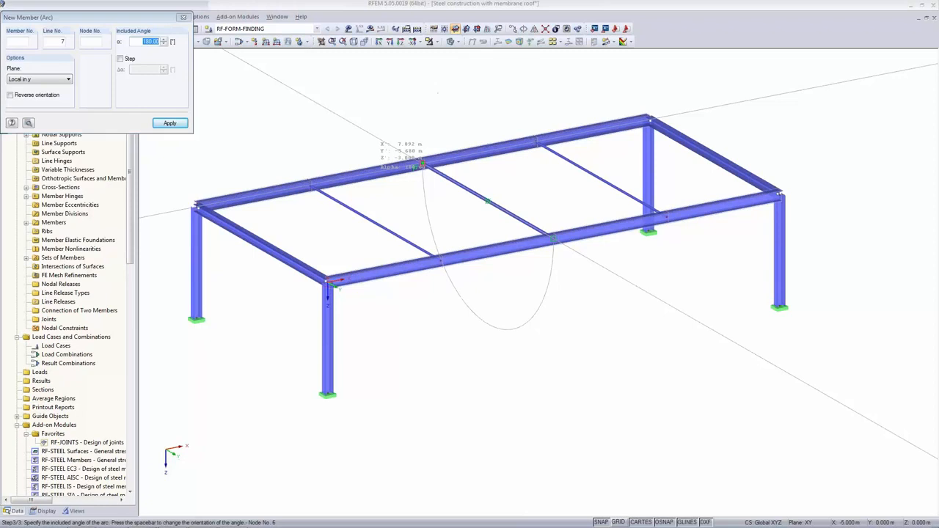
left_click(422, 163)
left_click_drag(108, 18, 112, 86)
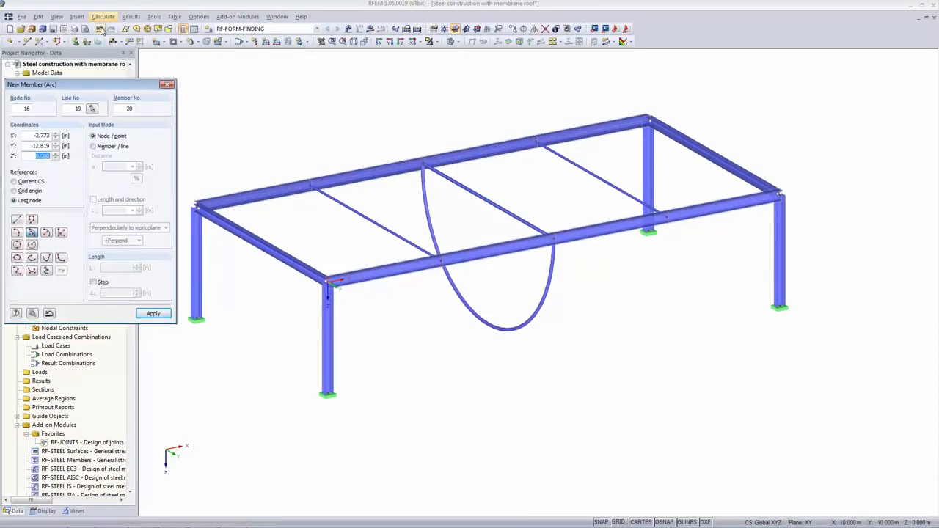
left_click(103, 28)
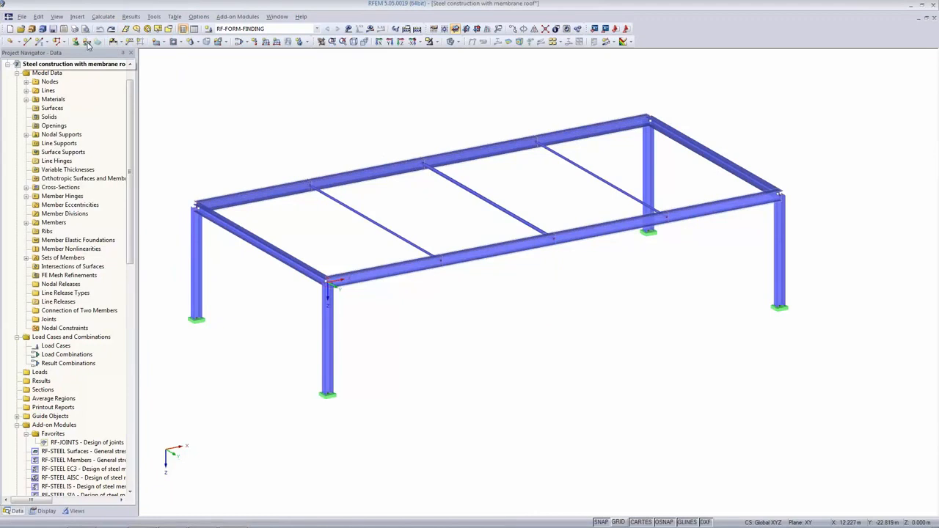
Add a semicircular RO 139.7x10.0 arc member rising above the middle cross tube, centred on its midpoint and connecting its two ends
left_click(40, 42)
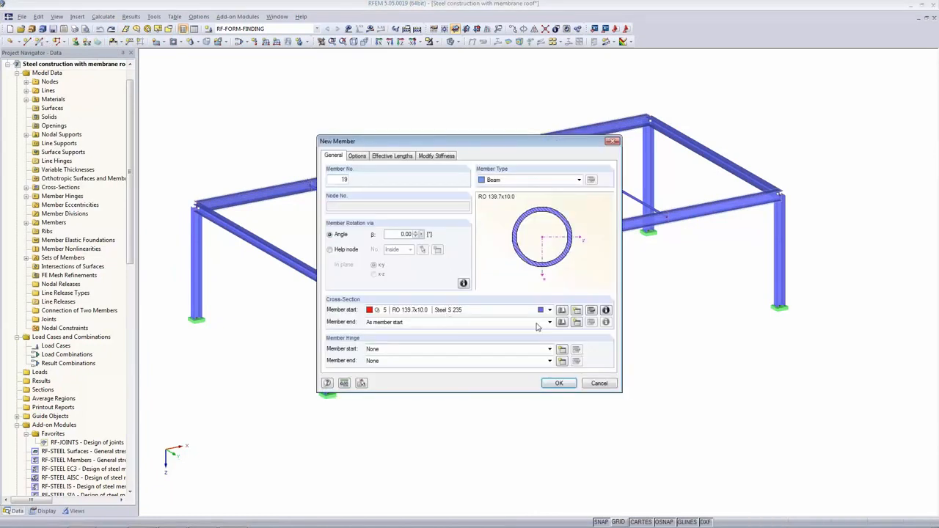
left_click(559, 383)
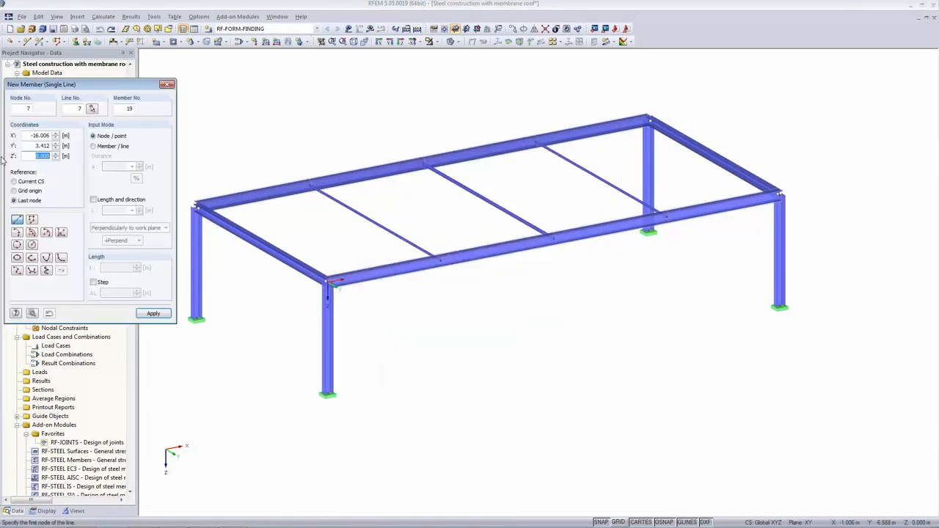
left_click(33, 233)
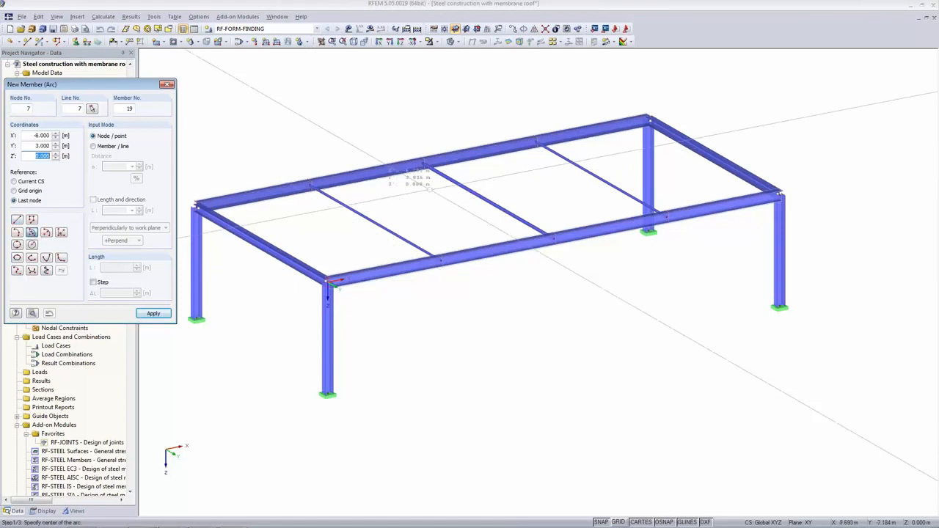
left_click(490, 200)
left_click(547, 236)
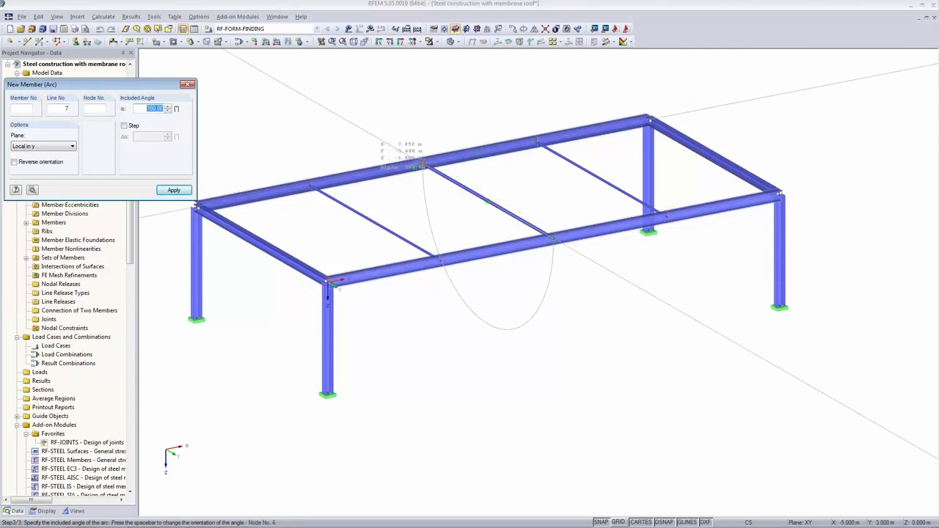
key("space")
left_click(422, 164)
right_click(361, 122)
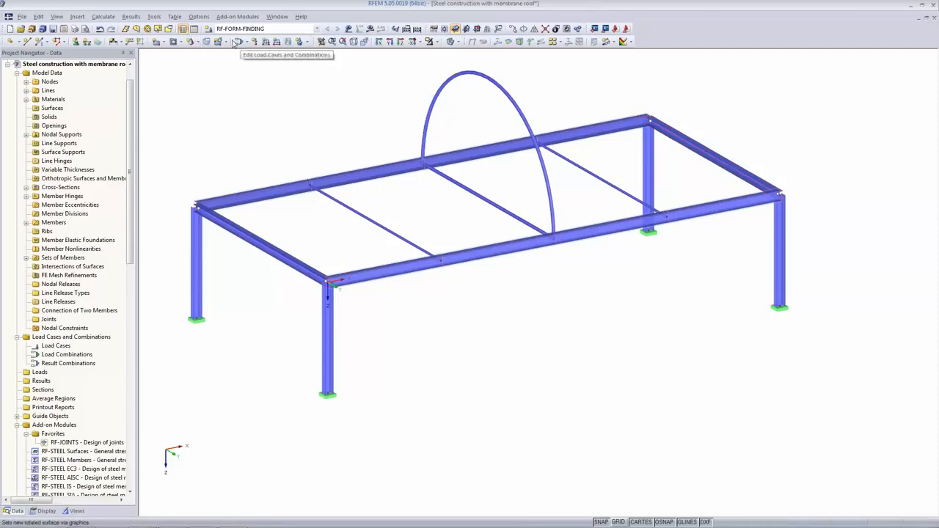
Begin defining a new quadrangle surface and set its stiffness type to Membrane - Orthotropic
left_click(77, 16)
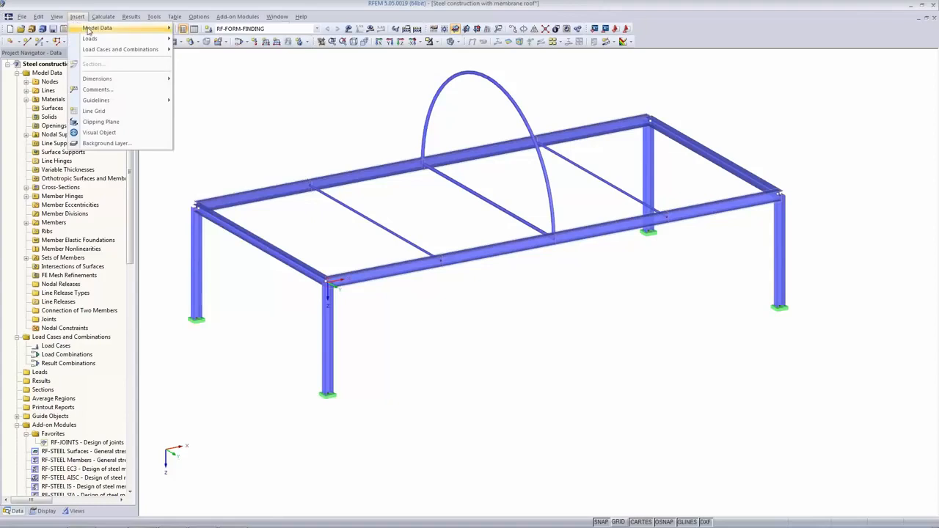
mouse_move(86, 29)
mouse_move(239, 61)
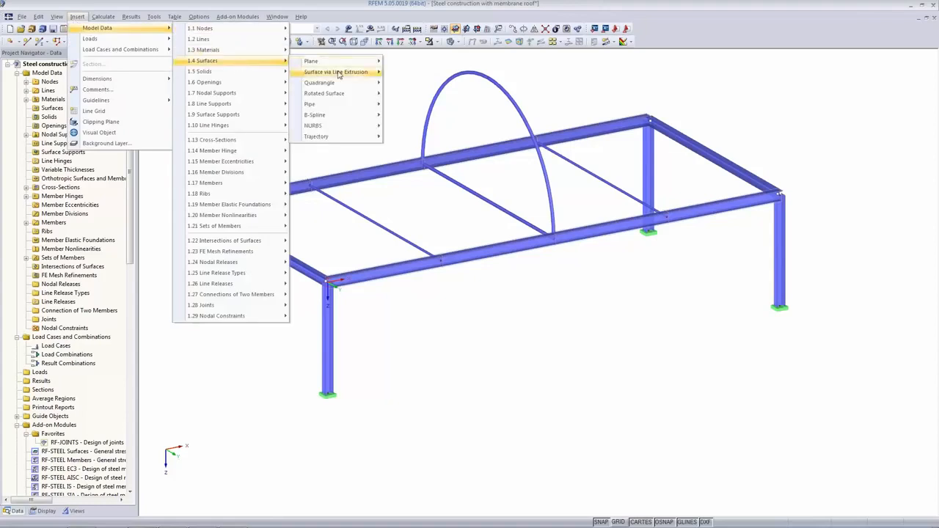
mouse_move(337, 85)
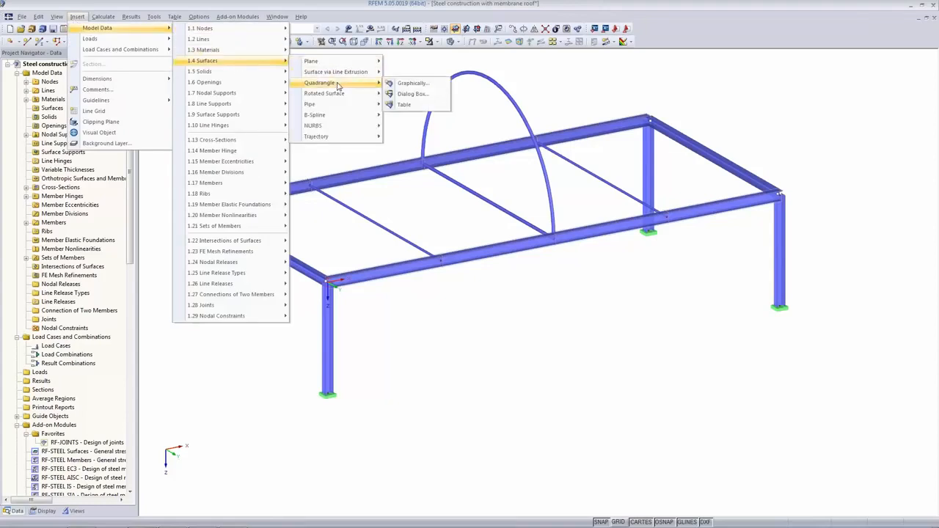
left_click(405, 93)
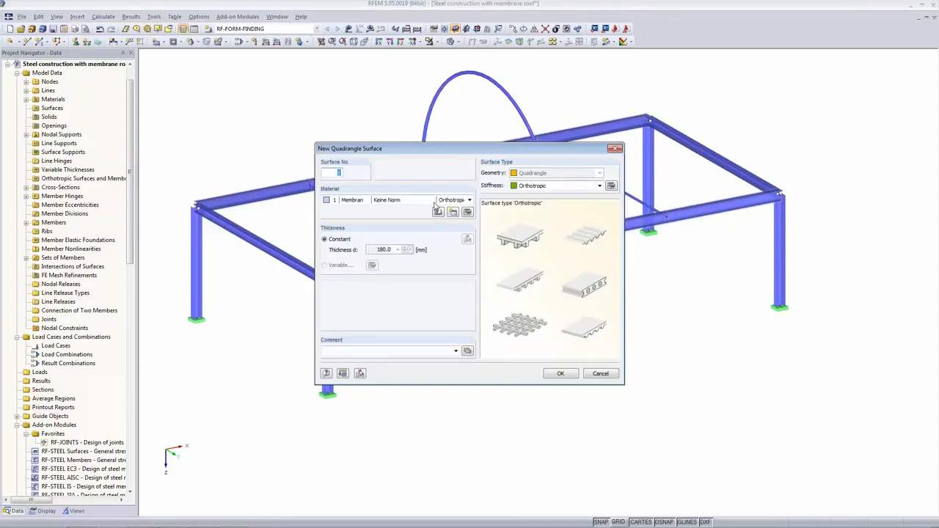
left_click(546, 188)
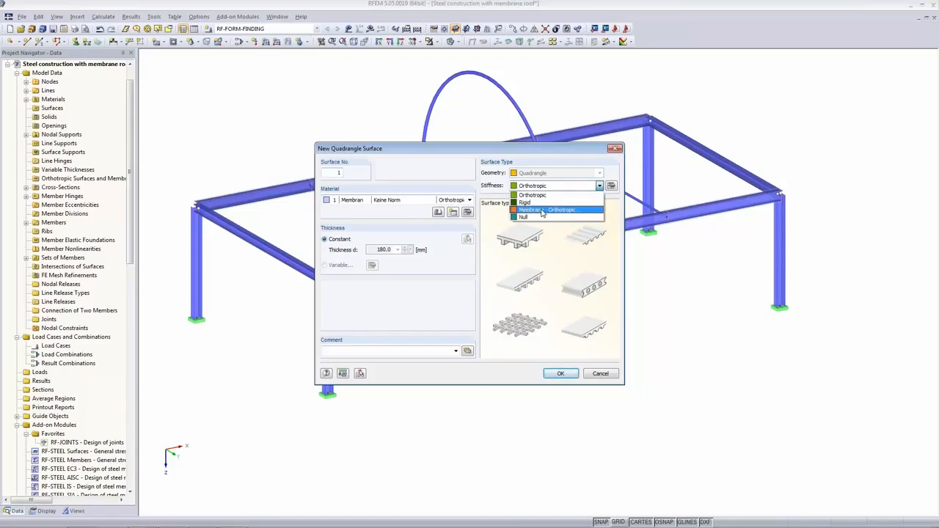
left_click(542, 210)
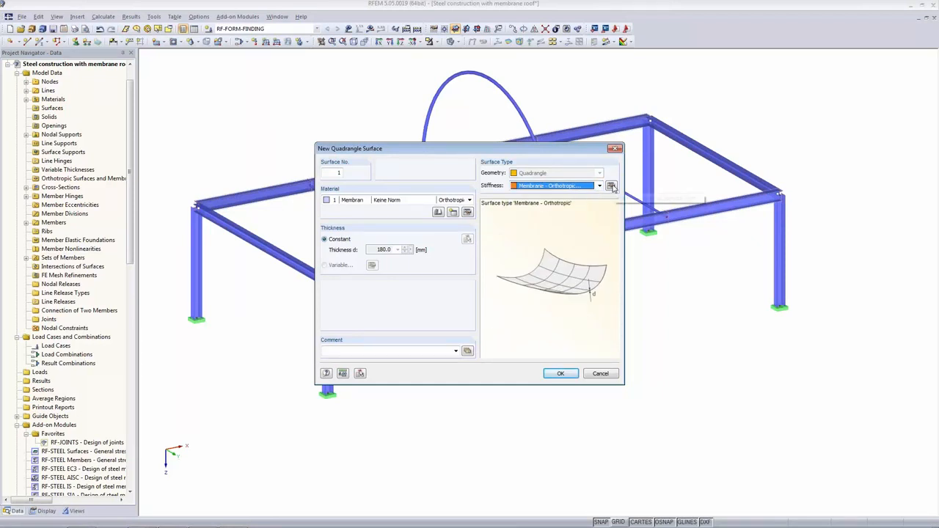
Review the orthotropic membrane's general stiffness and constant thickness settings and accept them
left_click(611, 187)
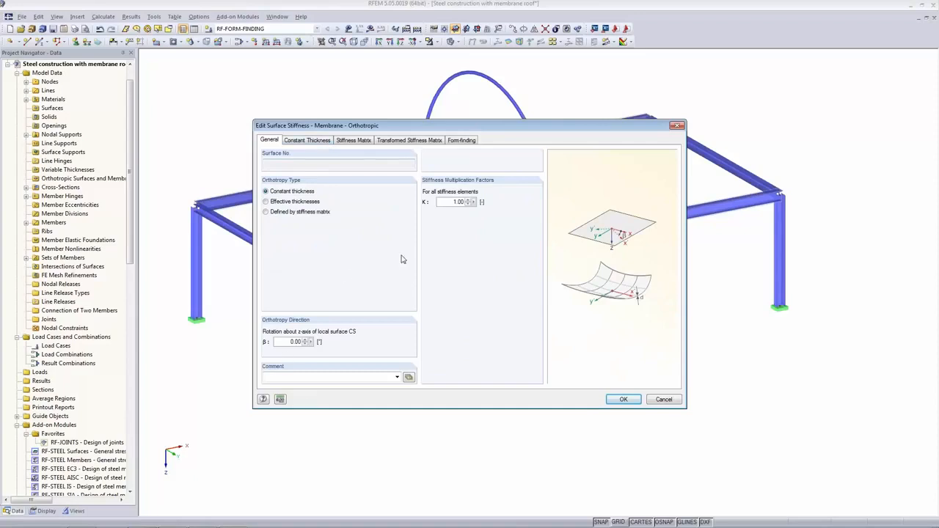
left_click(286, 141)
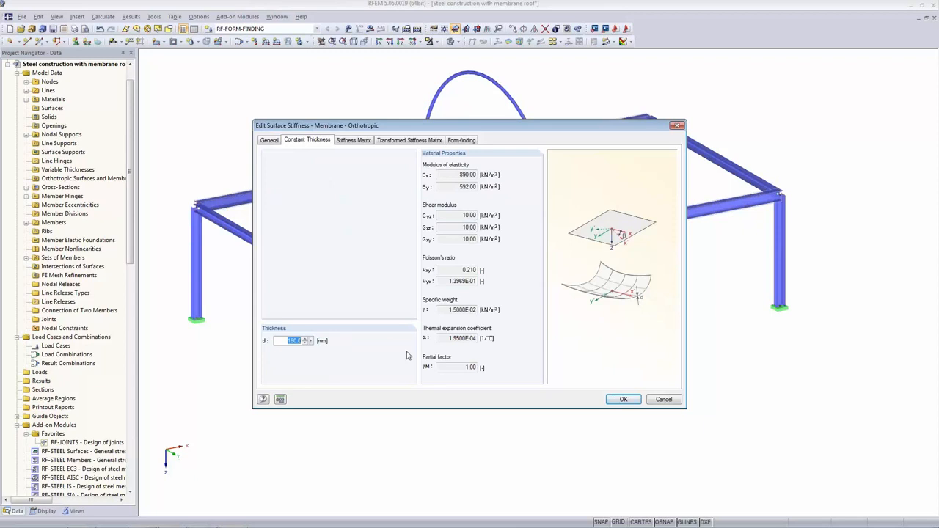
left_click(616, 397)
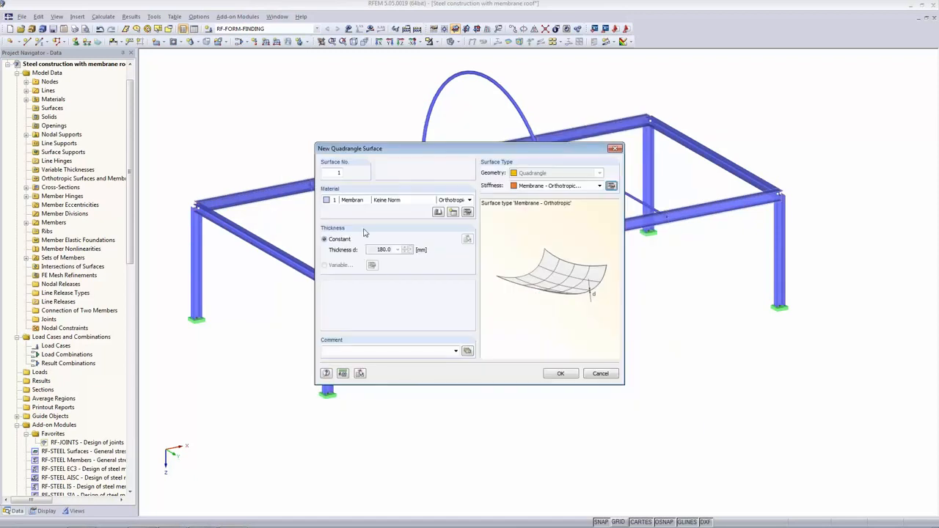
Keep the Membran material for the surface, examine its material constants and look through the material library without changing the material
left_click(368, 204)
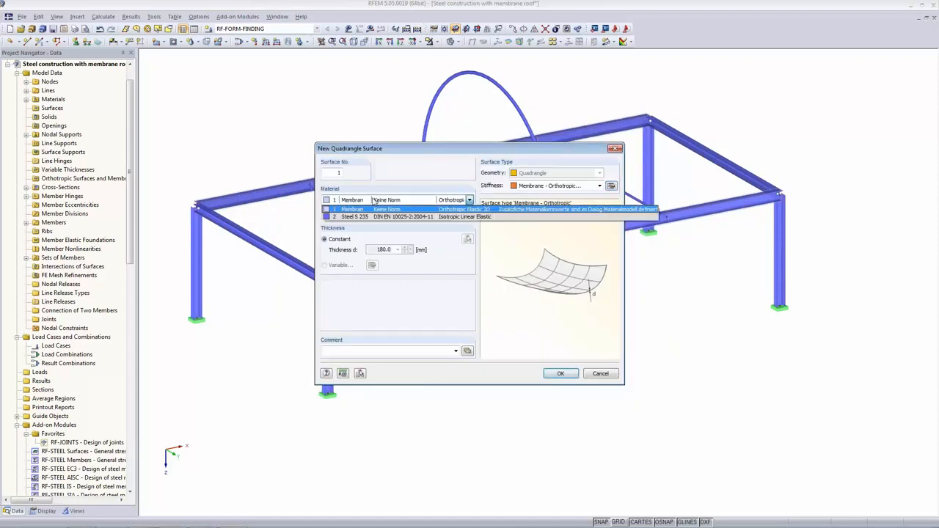
left_click(424, 203)
left_click(466, 212)
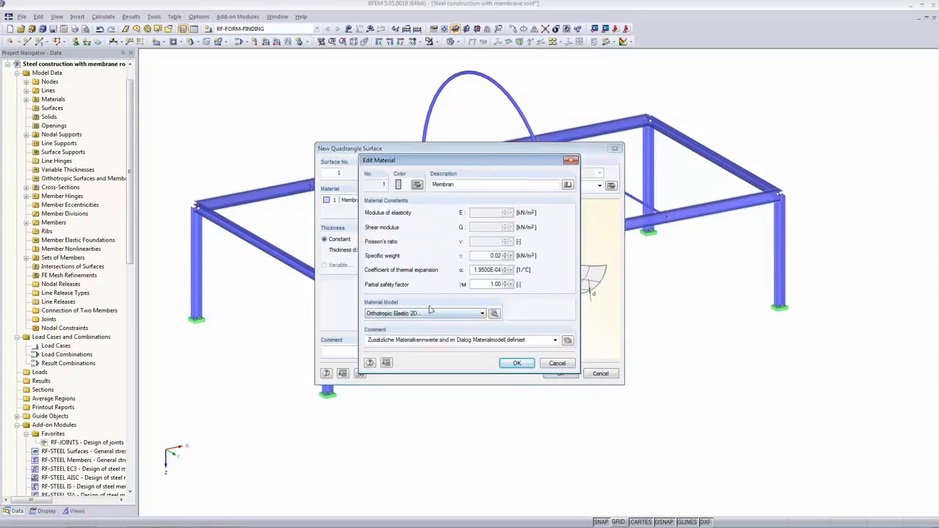
left_click(567, 186)
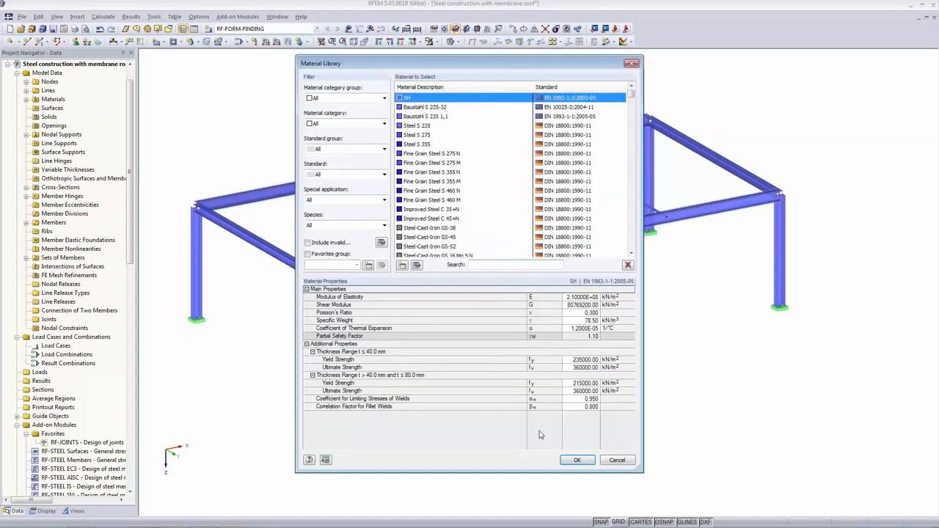
left_click(616, 461)
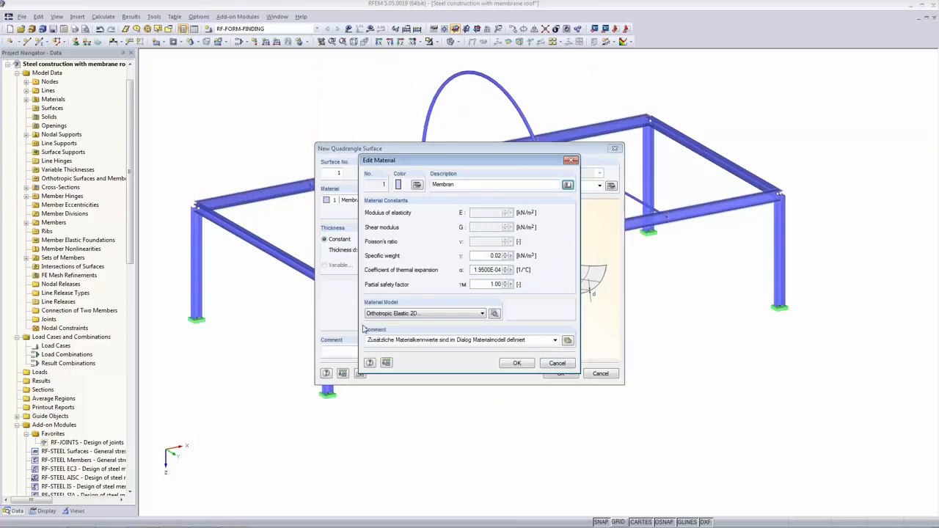
Choose the Orthotropic Elastic 2D model for the Membran material, check its elastic moduli, shear moduli and Poisson's ratios, and accept the material
left_click(384, 317)
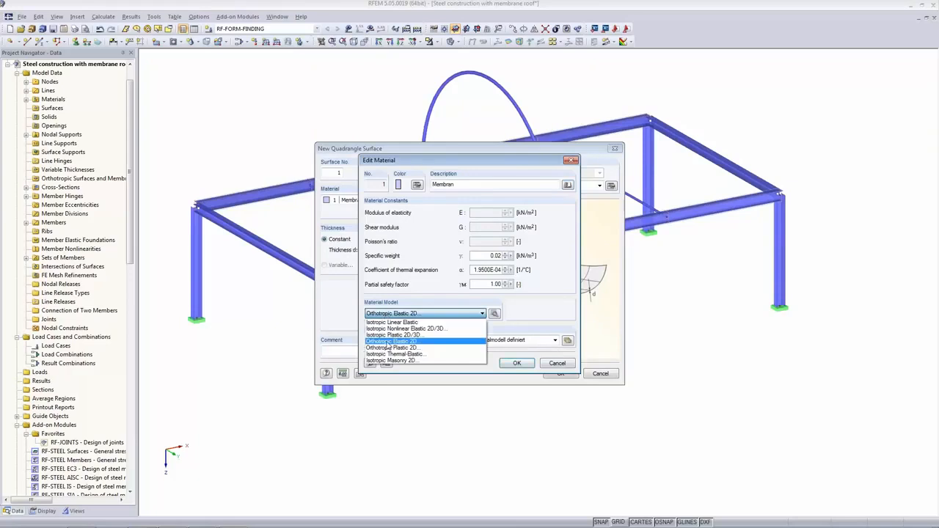
left_click(389, 342)
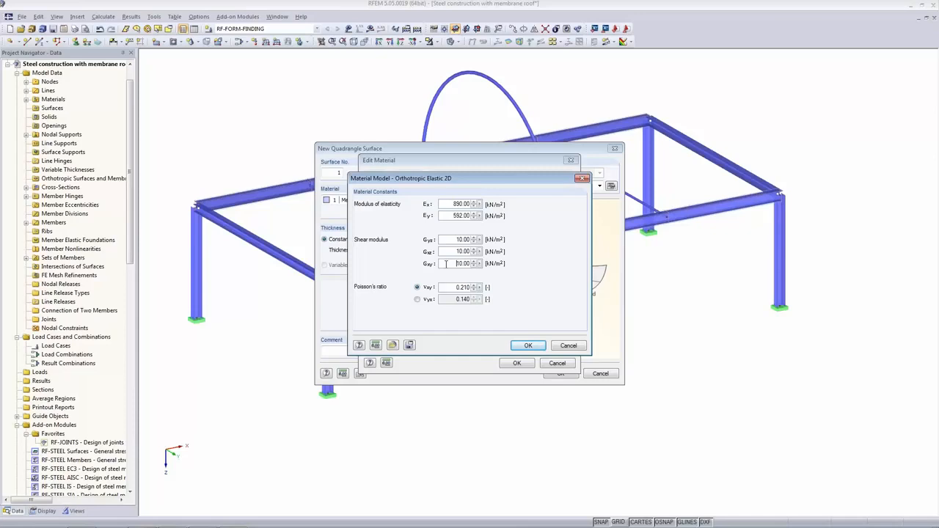
left_click(454, 216)
left_click_drag(447, 178, 516, 236)
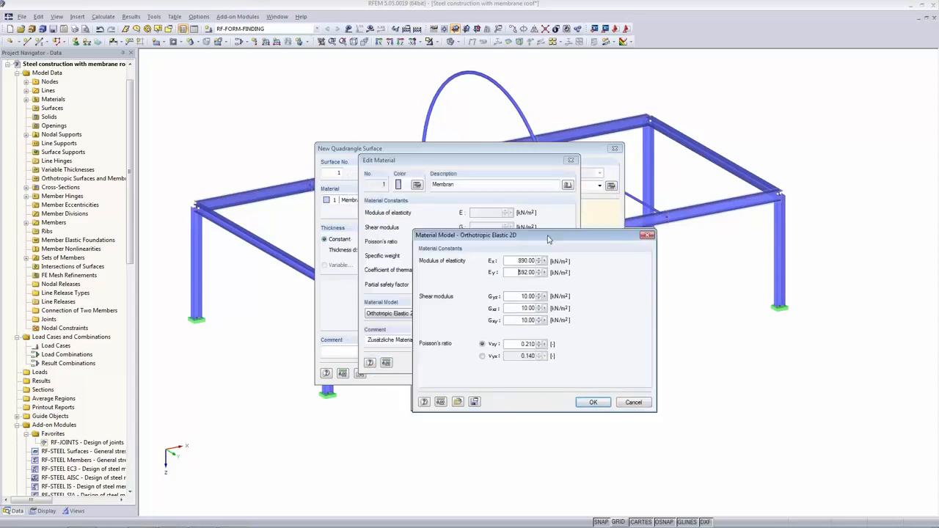
left_click(595, 405)
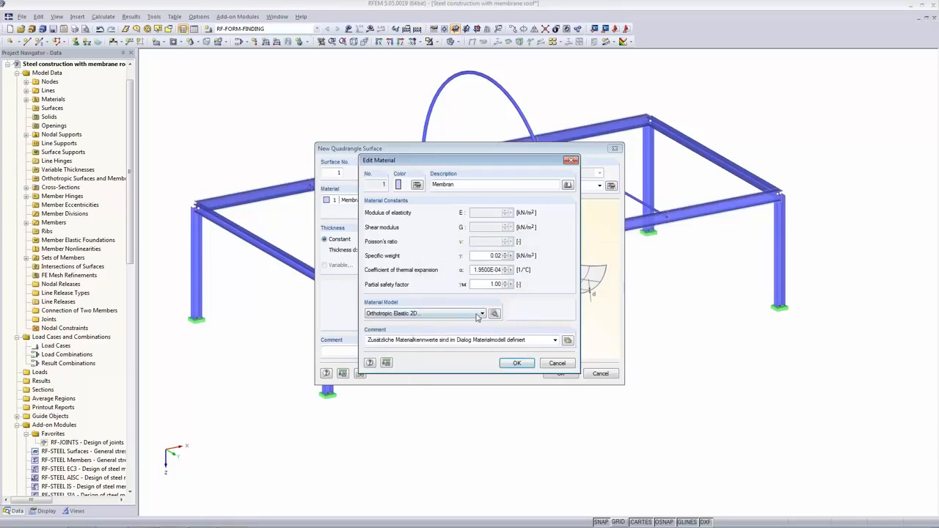
left_click(520, 363)
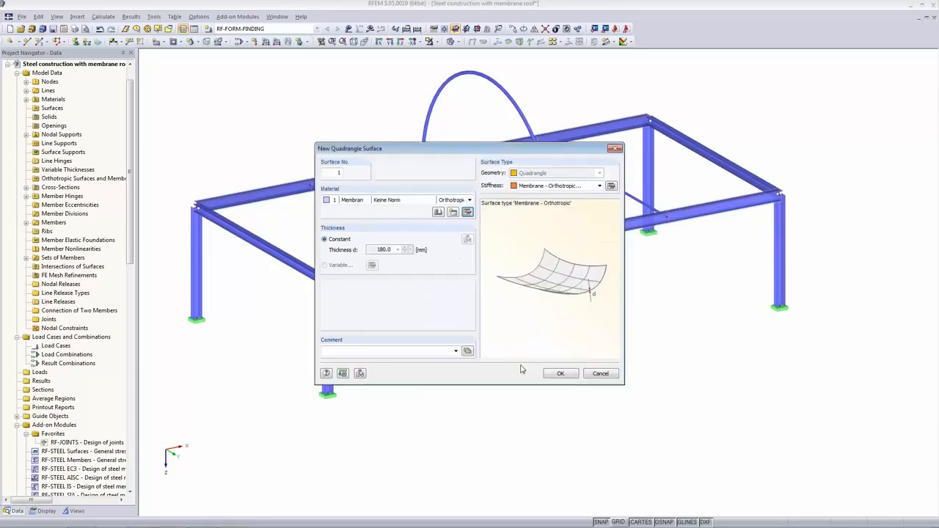
Keep the Membrane - Orthotropic stiffness type, set its constant thickness to 1000 mm and check both stiffness matrices
left_click(543, 187)
left_click(544, 210)
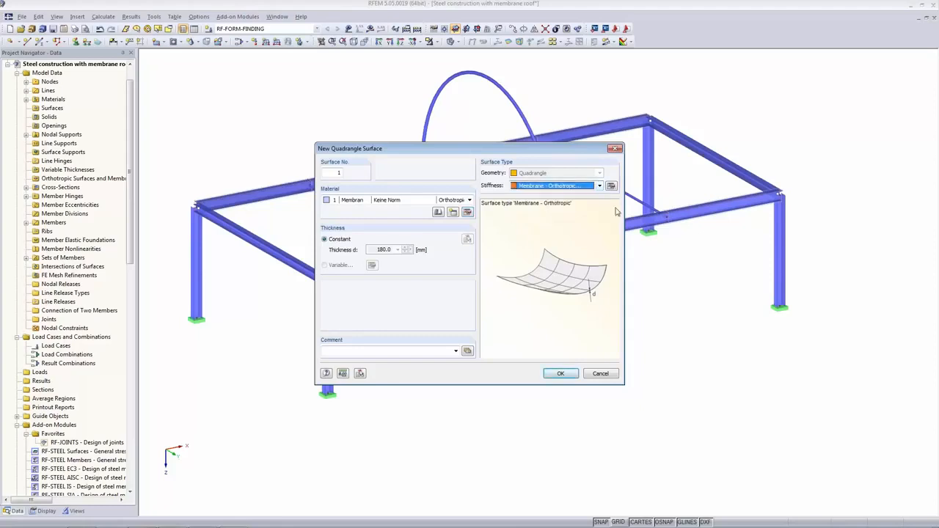
left_click(611, 186)
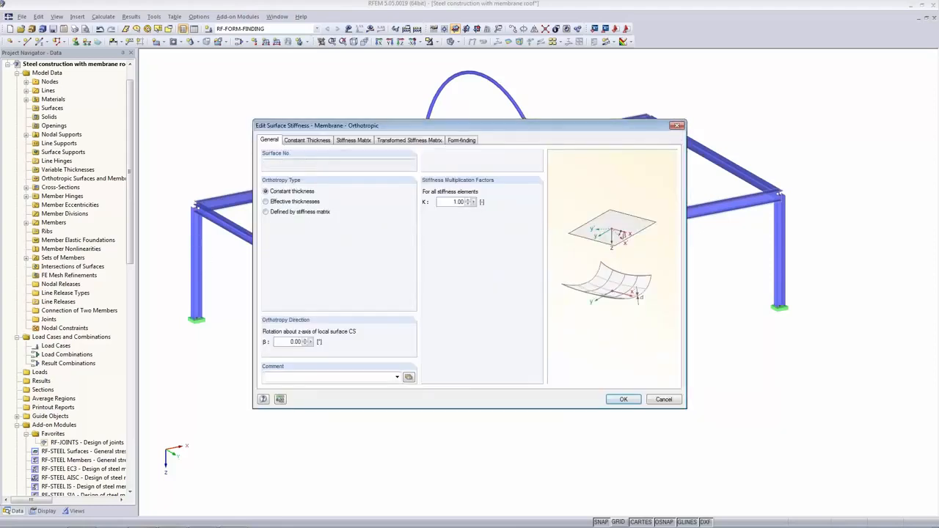
left_click(307, 140)
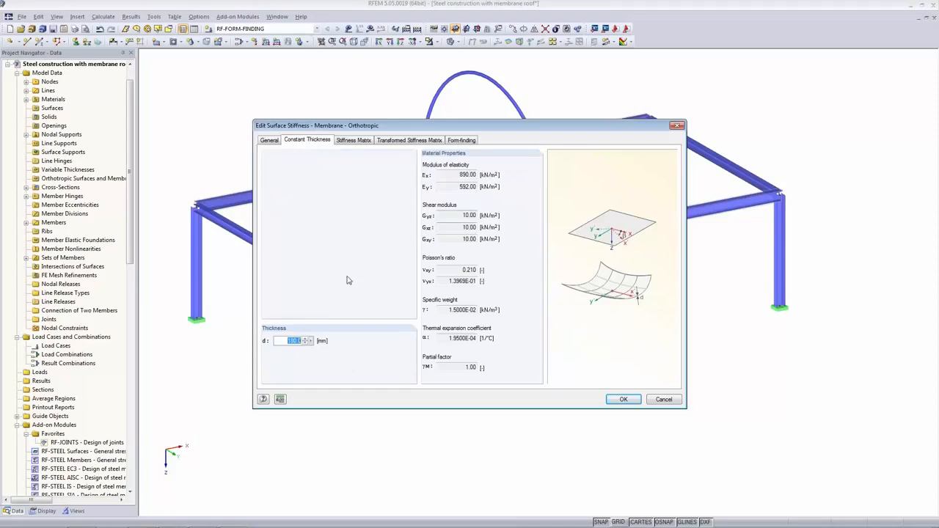
type("1000")
key("Tab")
left_click(359, 142)
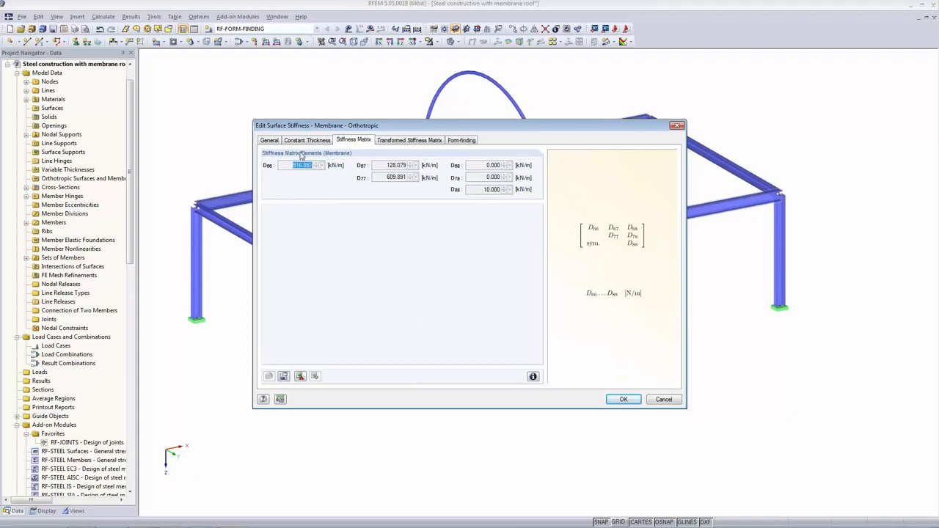
left_click(413, 144)
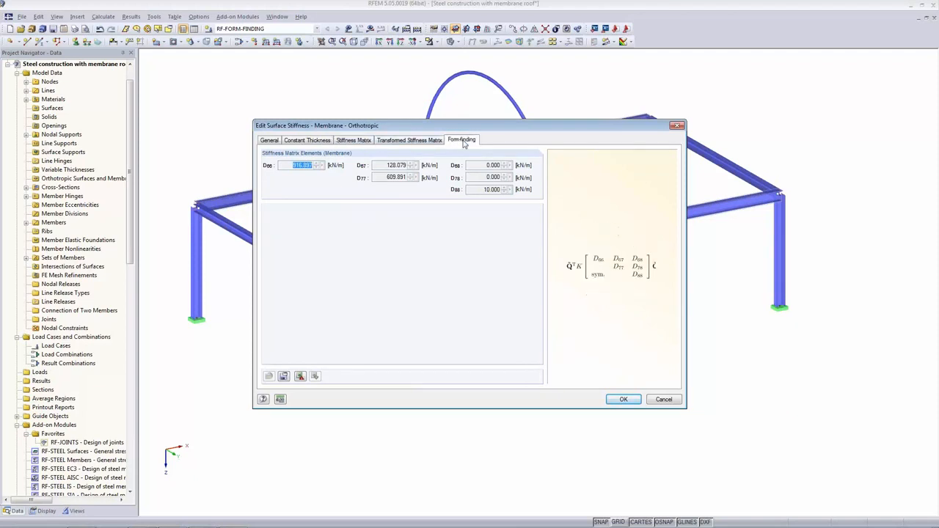
Define the form-finding prestress as orthogonal with angular rotation, with forces of 1.5 kN/m along warp and 1 kN/m along weft
left_click(465, 142)
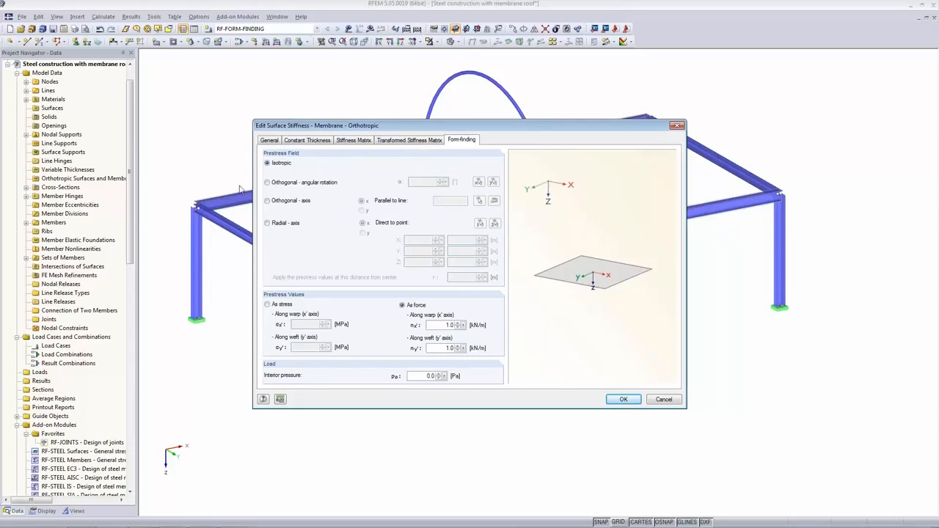
left_click(268, 185)
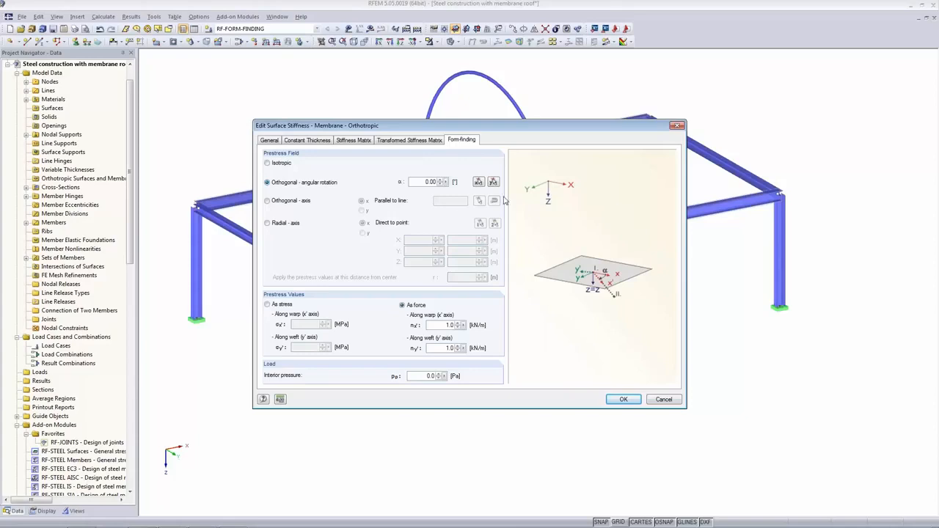
left_click(478, 182)
type("1.5")
key("Tab")
type("1")
key("Tab")
left_click(613, 400)
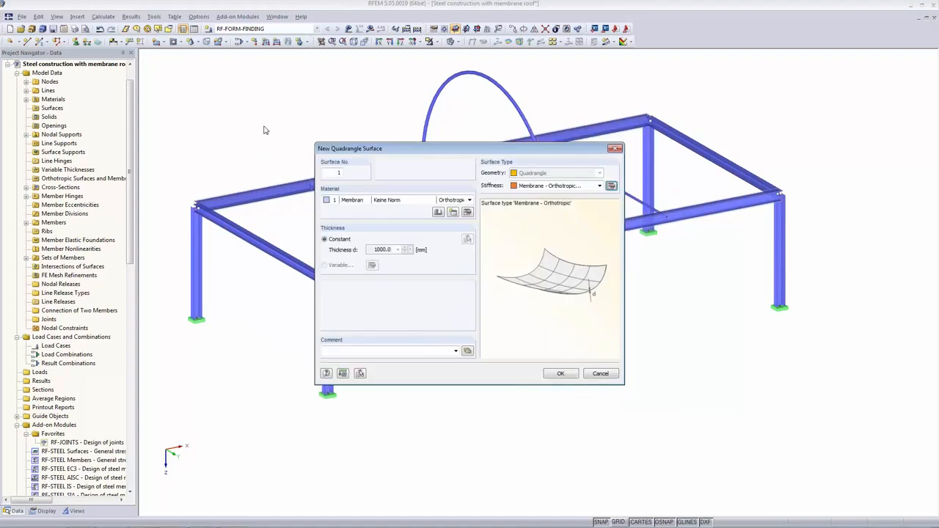
Create the quadrangle membrane surface between the arch, the far end beam and the two longitudinal beams, picking the boundary lines in wireframe display
left_click(560, 373)
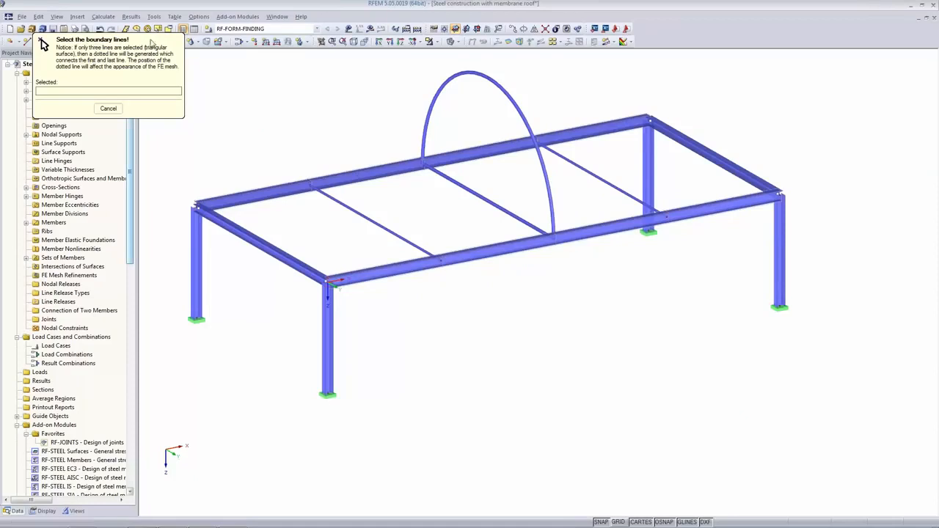
left_click(451, 42)
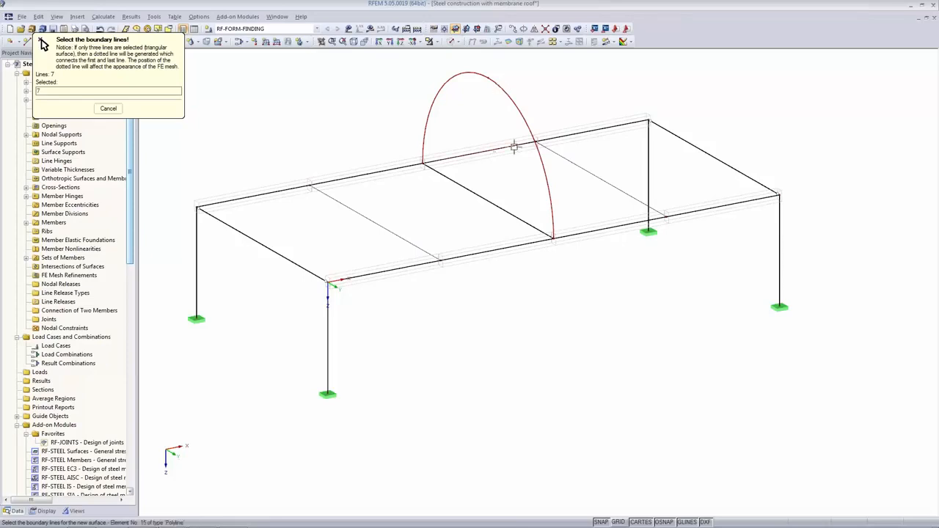
left_click(679, 136)
left_click(619, 225)
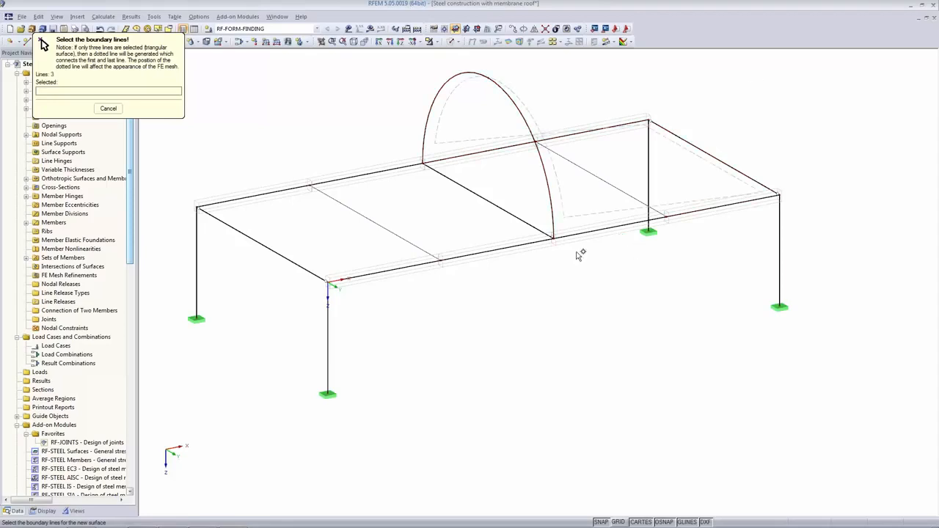
key("Escape")
left_click(451, 43)
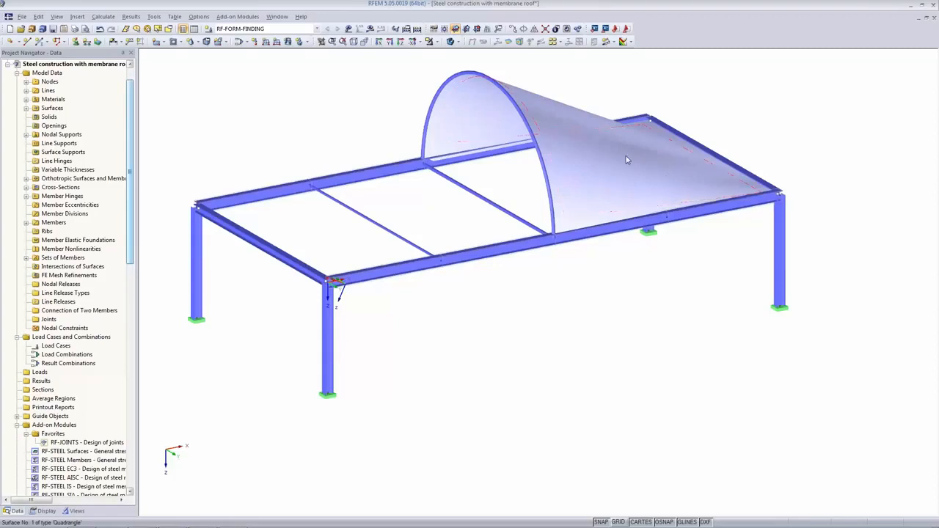
Mirror a copy of the membrane surface to the other side of the arch, using a three-point plane through the arch's ends and crown
left_click(587, 175)
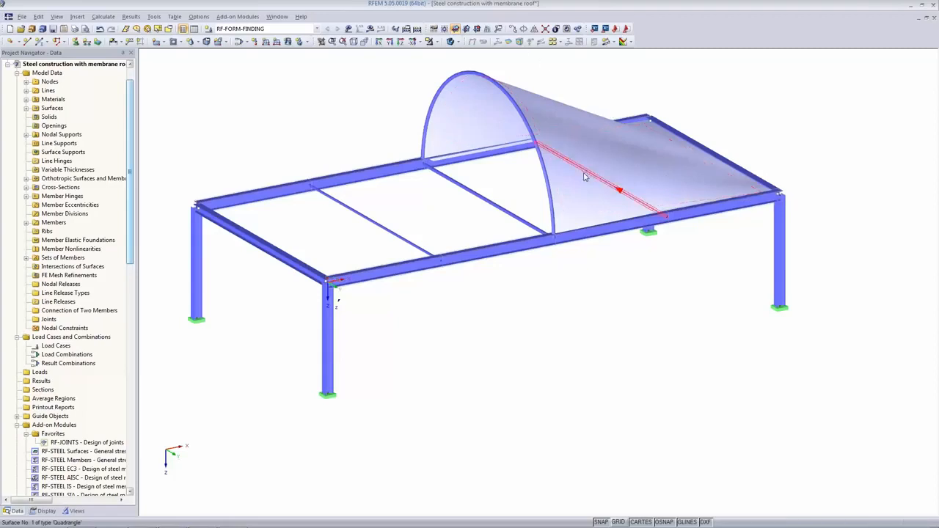
left_click(612, 142)
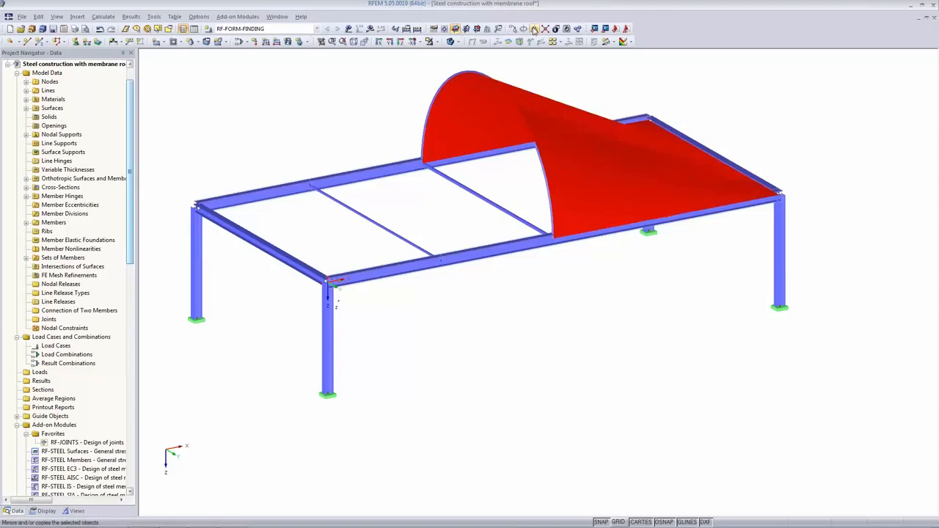
left_click(534, 28)
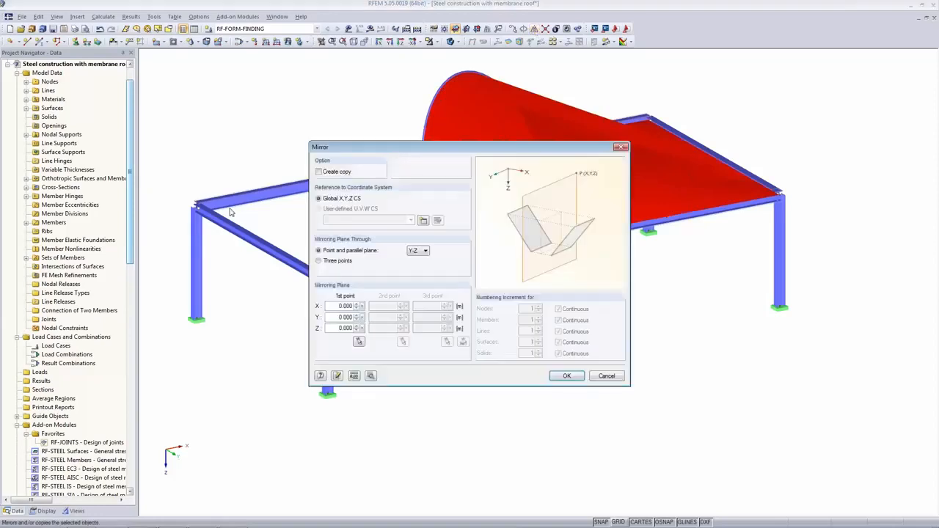
left_click(319, 172)
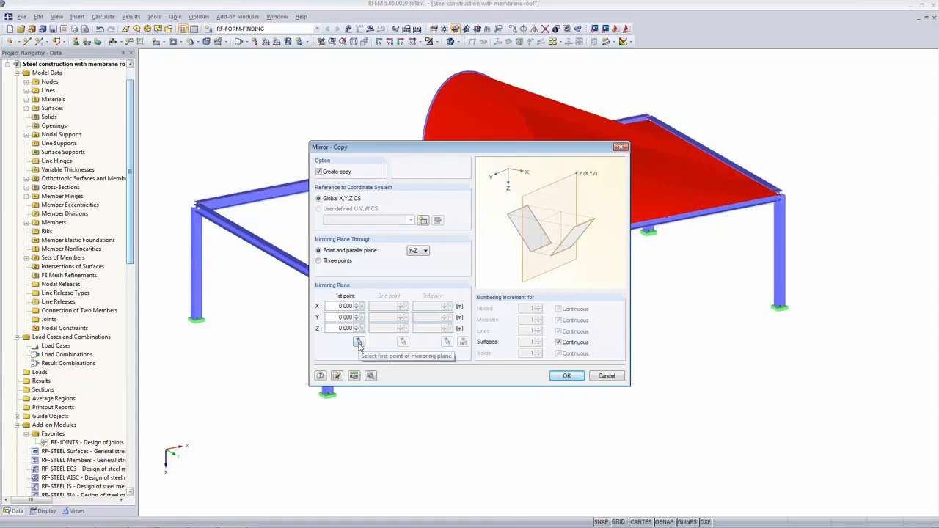
left_click(345, 262)
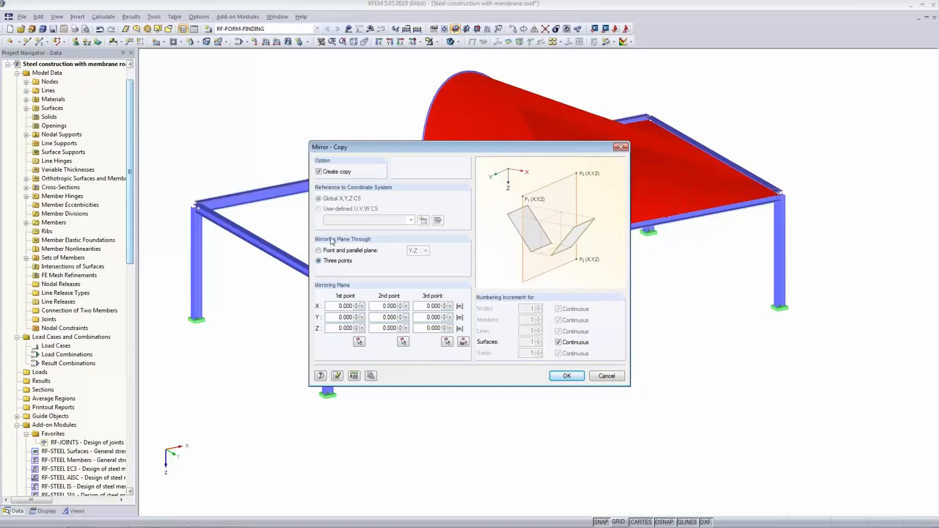
left_click(462, 343)
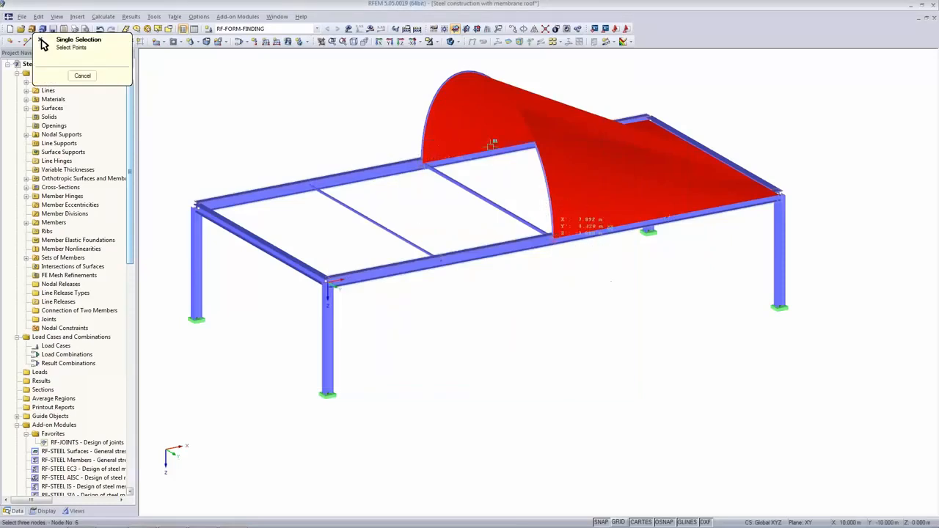
left_click(488, 84)
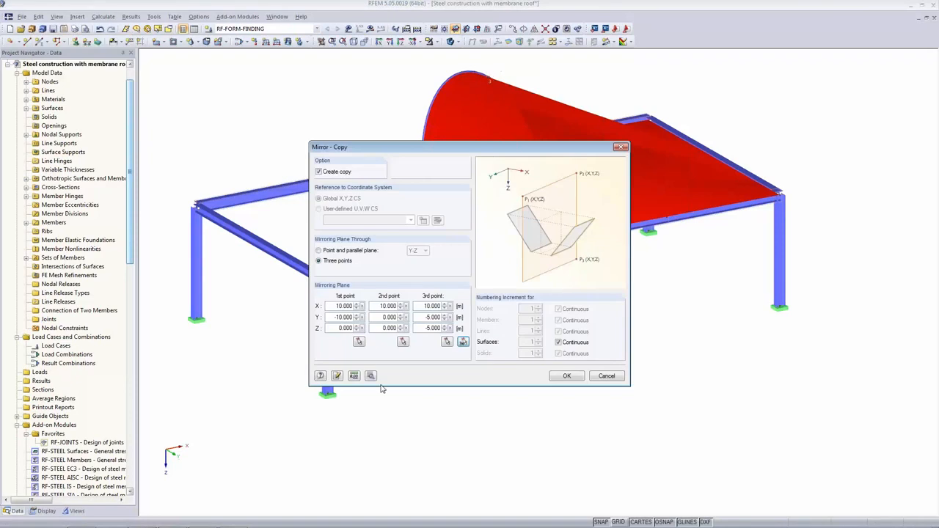
left_click(569, 376)
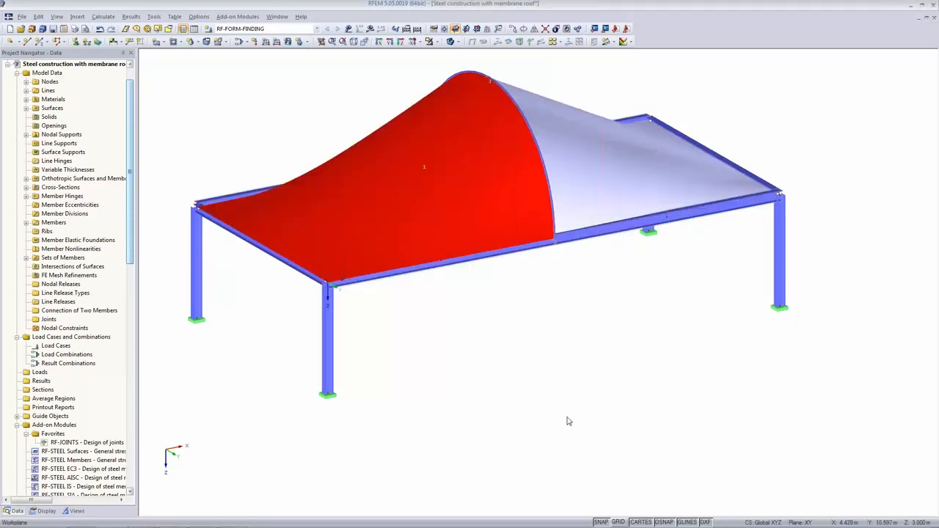
left_click(569, 381)
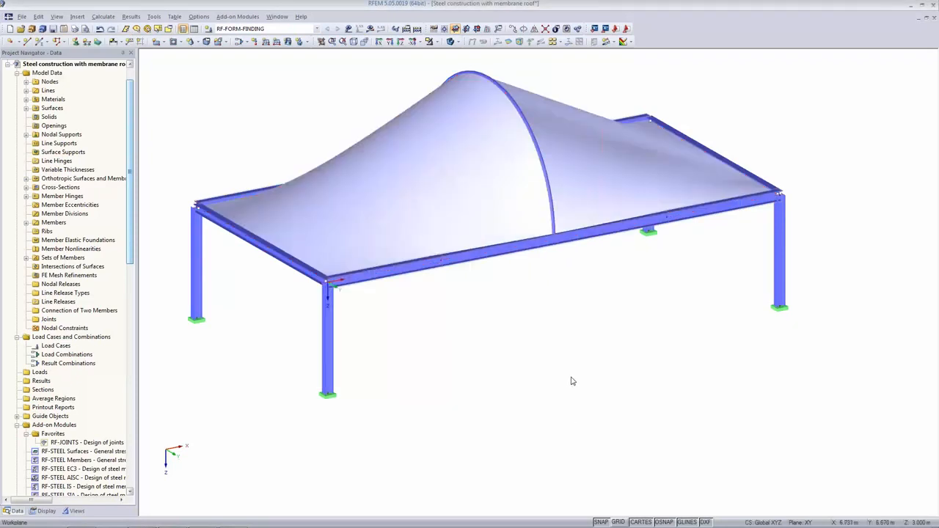
Display the membrane surfaces transparently and set the FE mesh element shape to triangles only
left_click(455, 29)
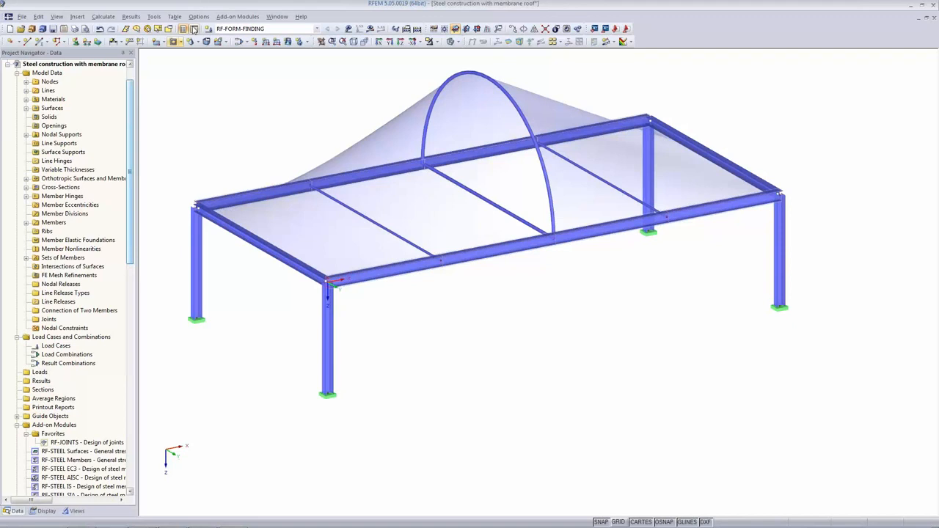
left_click(115, 17)
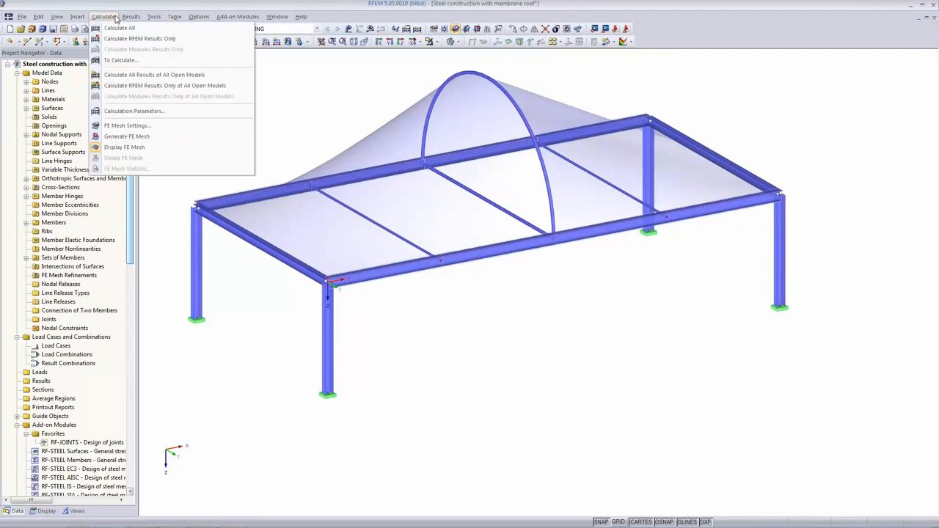
left_click(121, 126)
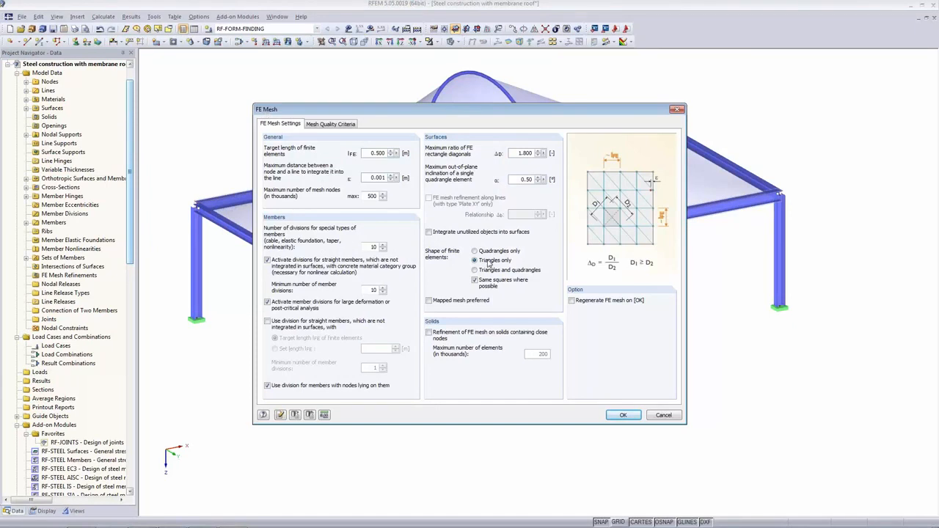
left_click(623, 415)
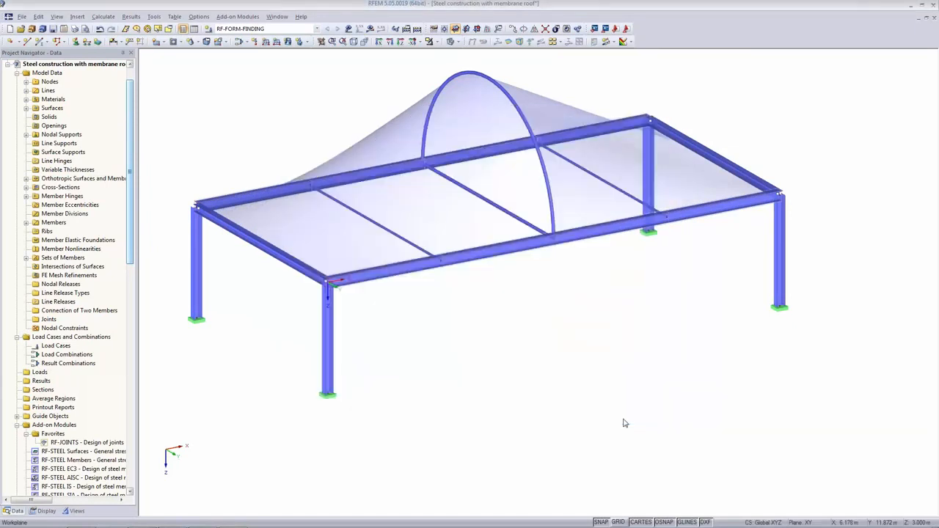
Review the form-finding settings in the calculation parameters, including iterations and calculation method, and close them without changes
left_click(406, 29)
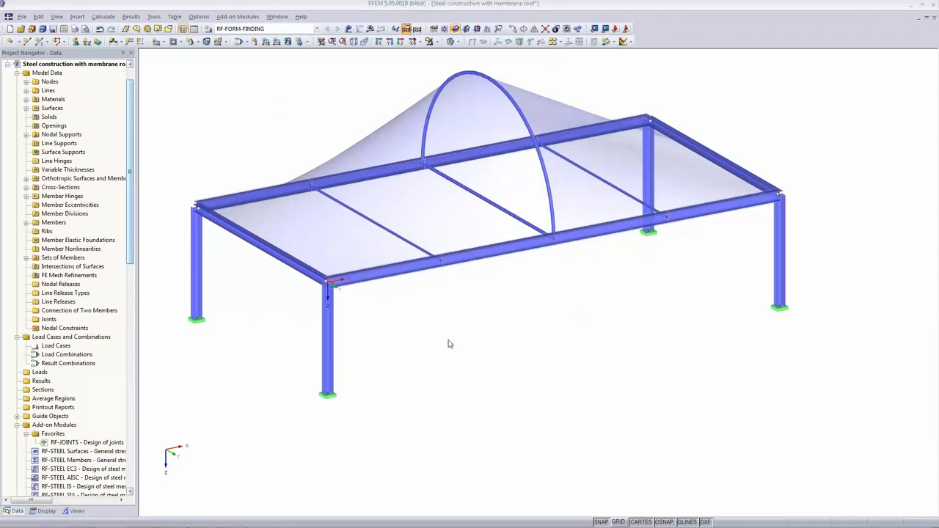
left_click(466, 114)
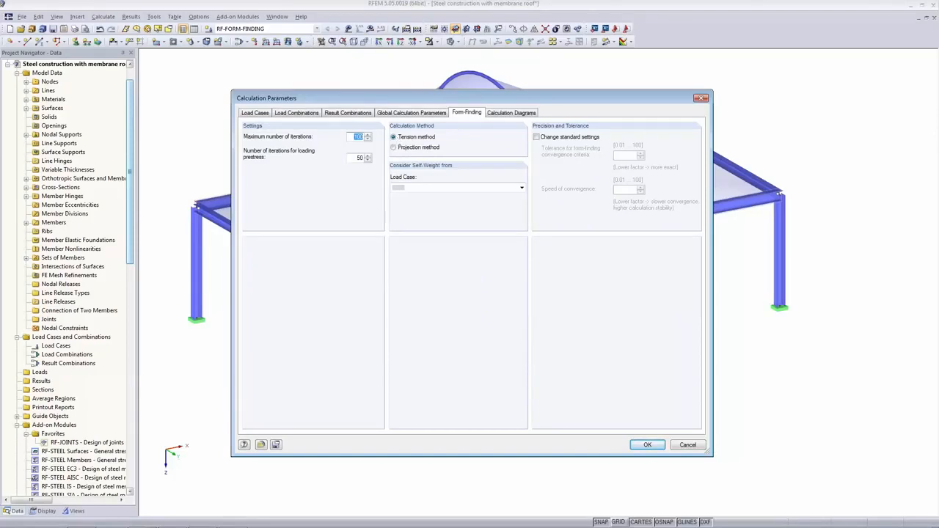
key("Tab")
left_click(677, 449)
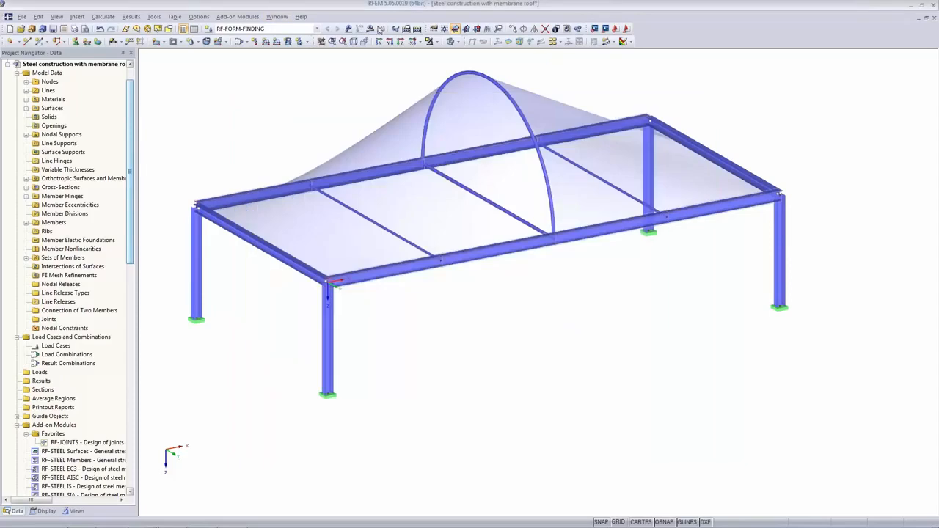
Run the form-finding calculation and display the membranes' basic internal force nx
left_click(370, 29)
left_click(450, 286)
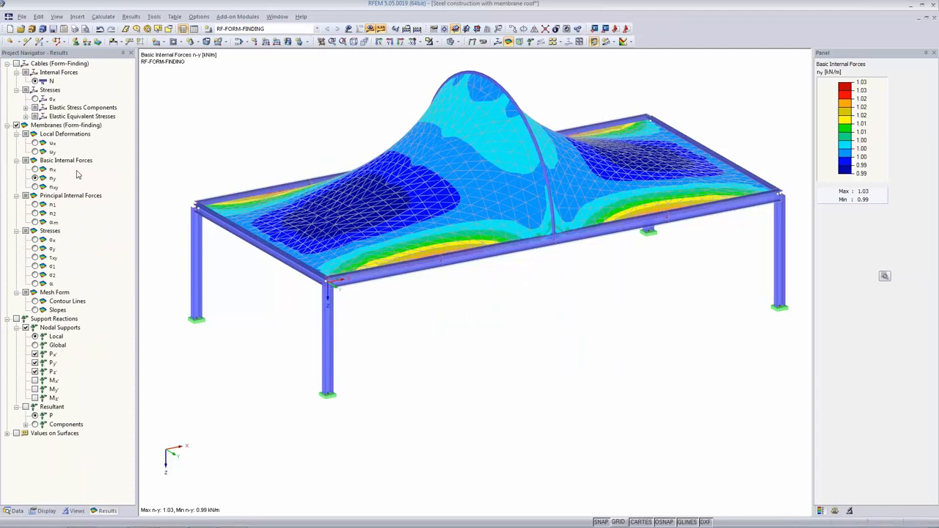
left_click(394, 232)
left_click(34, 169)
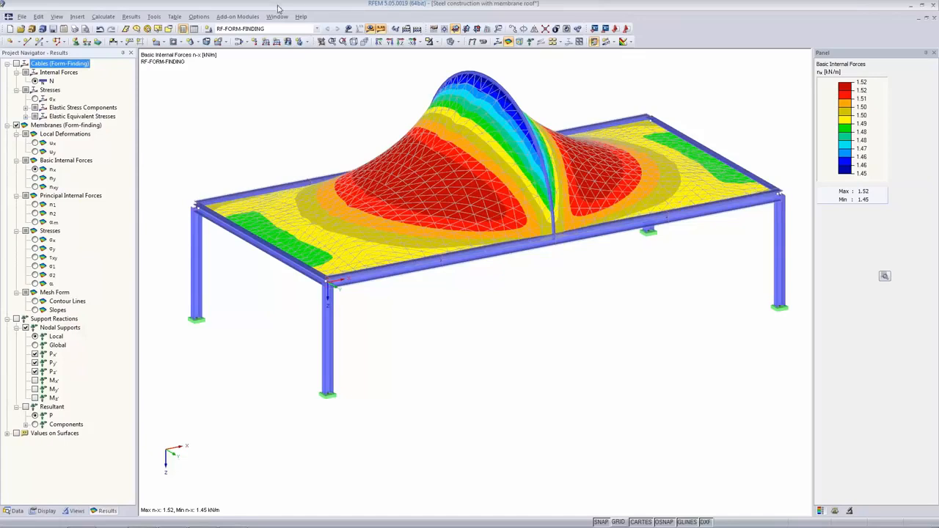
Create load case LC1 with the description Self-weight and the action category Permanent
left_click(255, 29)
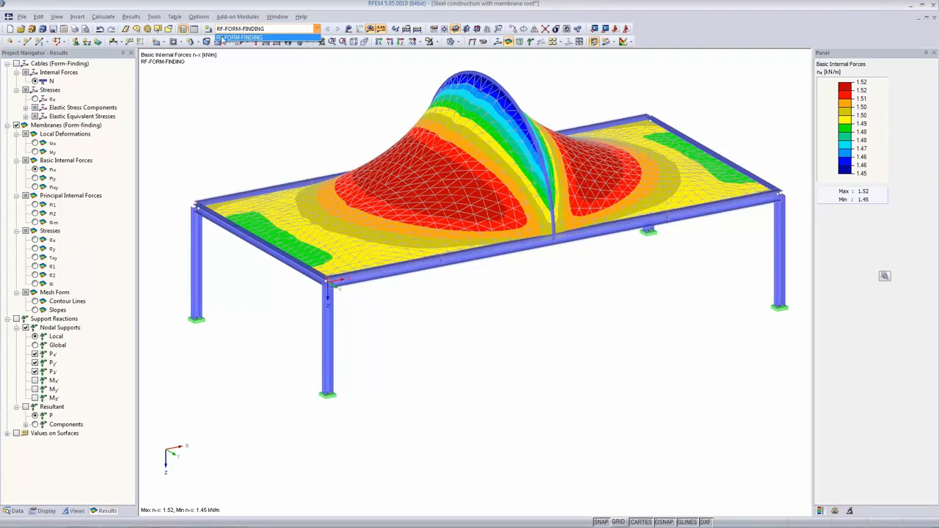
left_click(230, 37)
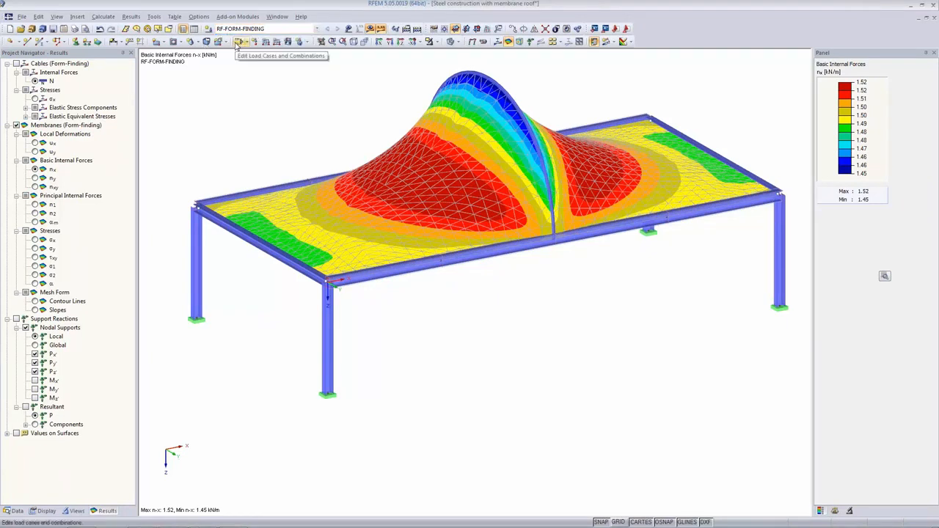
left_click(238, 42)
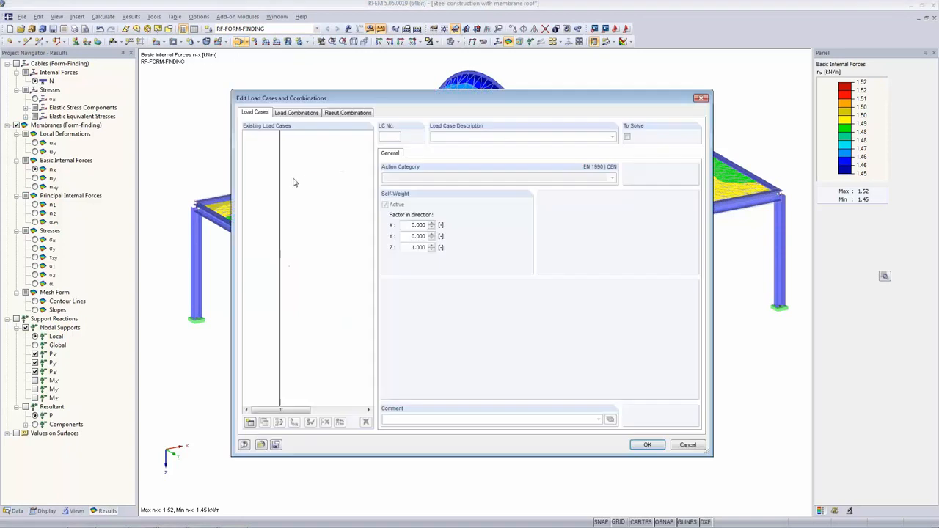
left_click(249, 423)
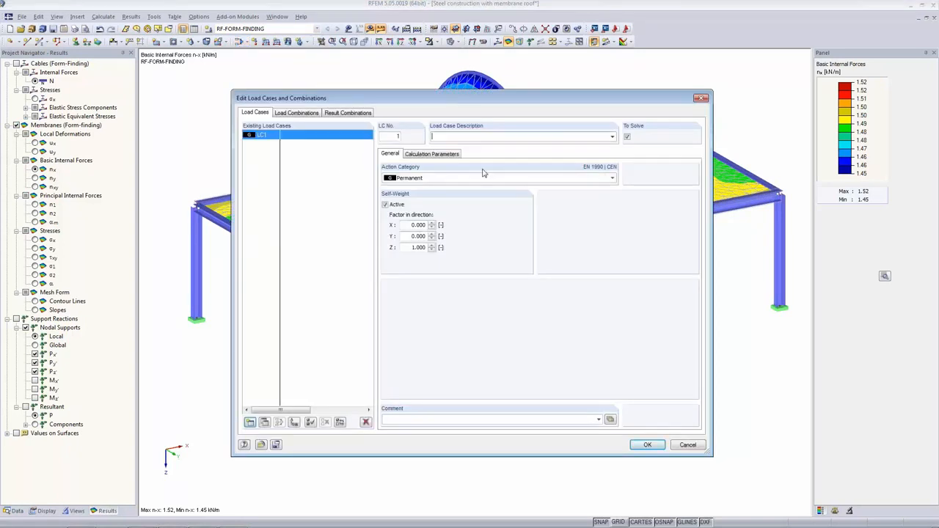
left_click(413, 180)
left_click(423, 168)
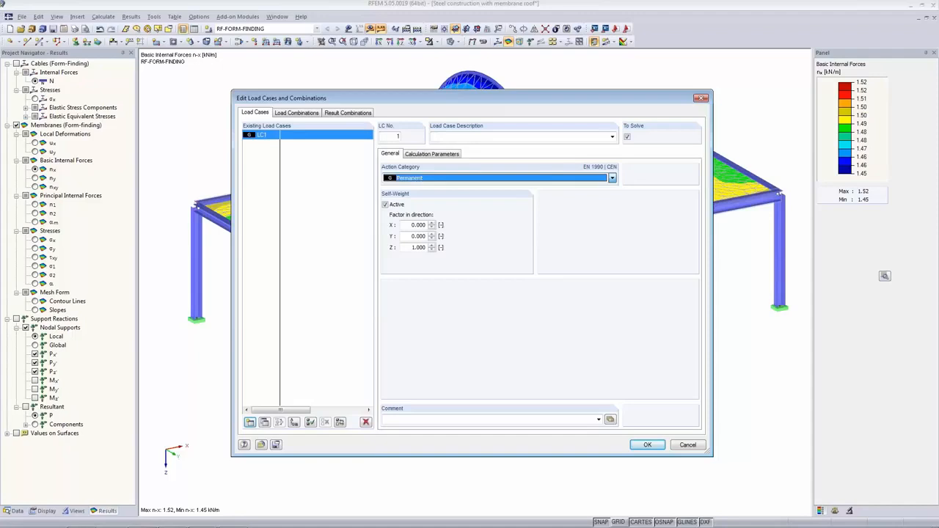
left_click(612, 137)
left_click(452, 144)
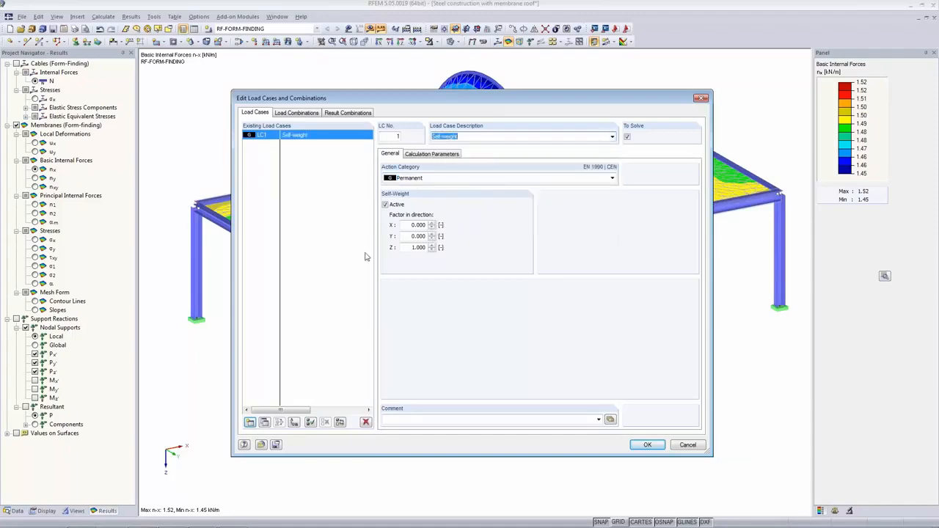
Add load case LC2 with the description Snow and the action category Snow (H ≤ 1000 m a.s.l.)
left_click(249, 423)
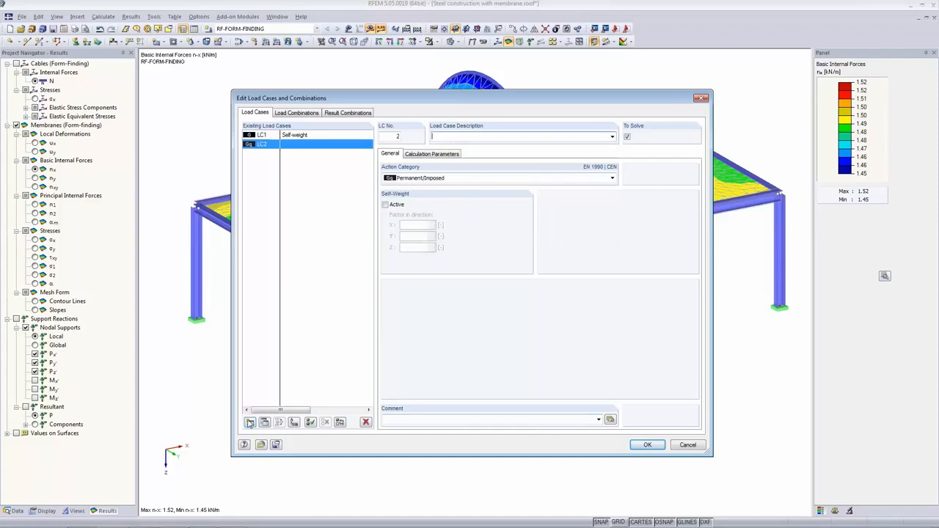
left_click(613, 137)
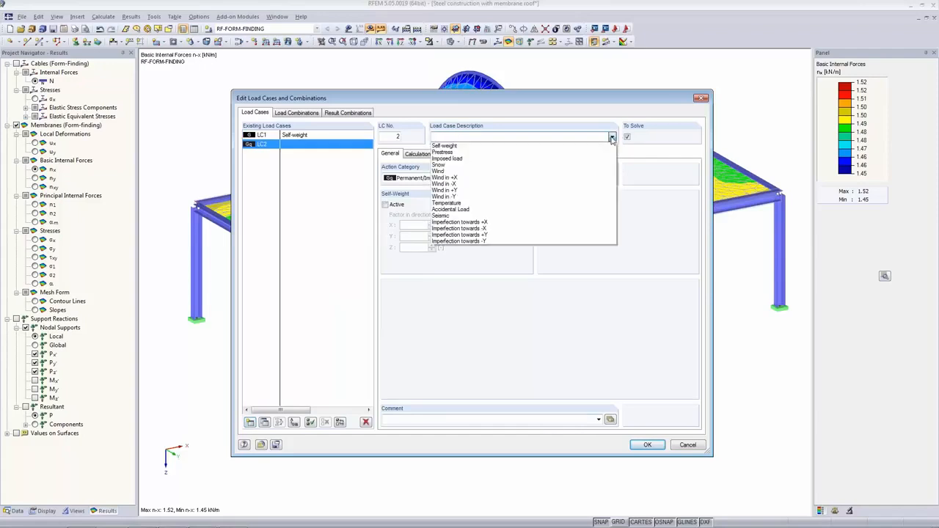
left_click(581, 168)
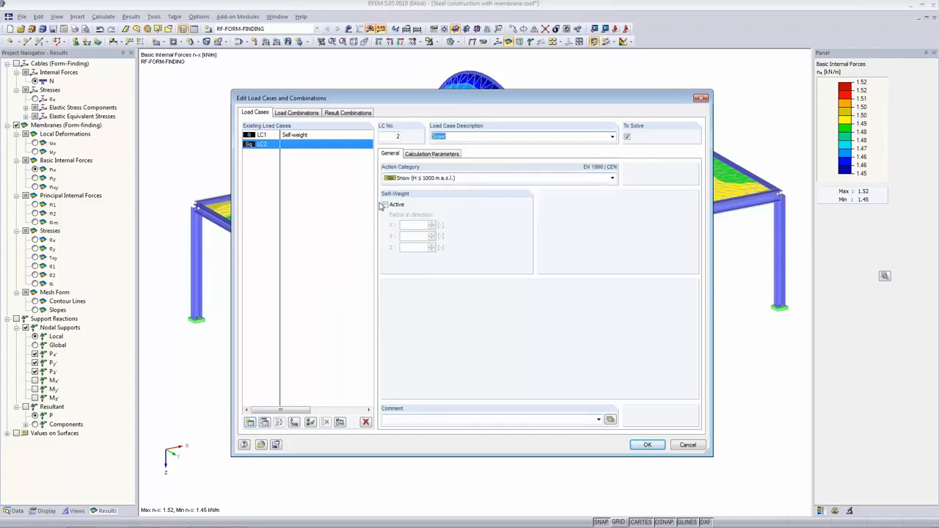
left_click(392, 154)
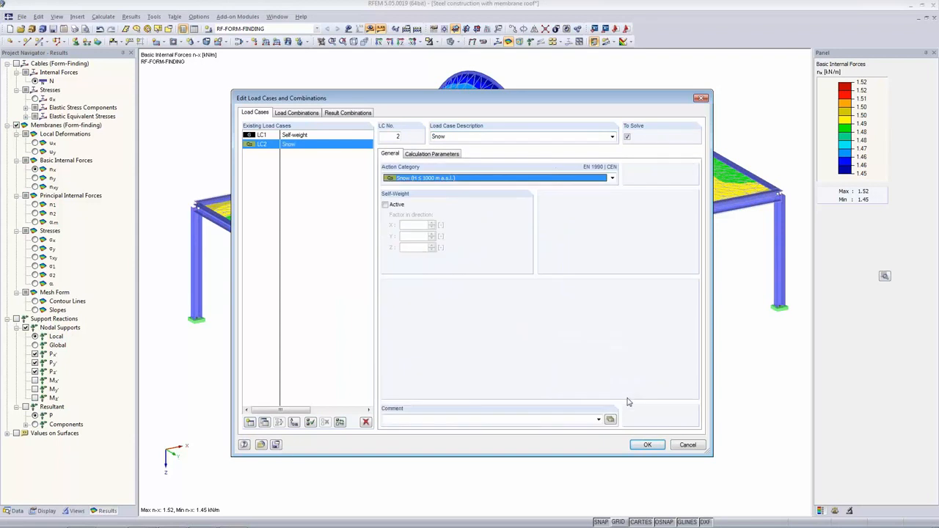
left_click(647, 444)
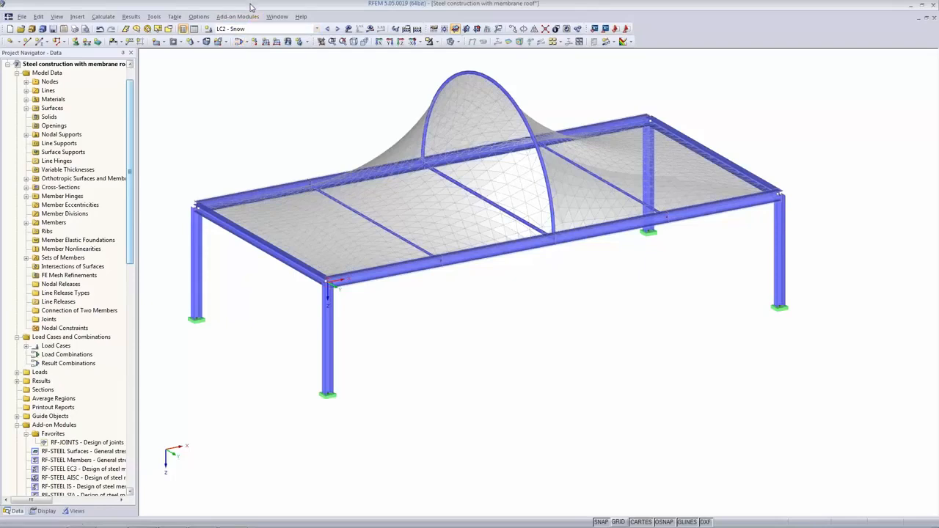
Apply a uniform 0.68 kN/m² surface load to both membrane surfaces in LC2, in global direction ZP related to the projected area
left_click(288, 42)
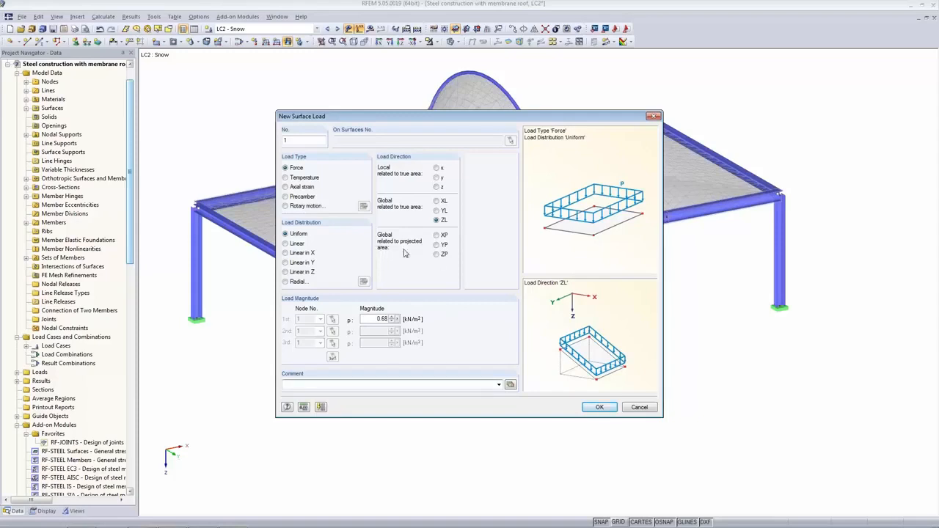
left_click(436, 254)
left_click(599, 407)
scroll(621, 298, "down", 5)
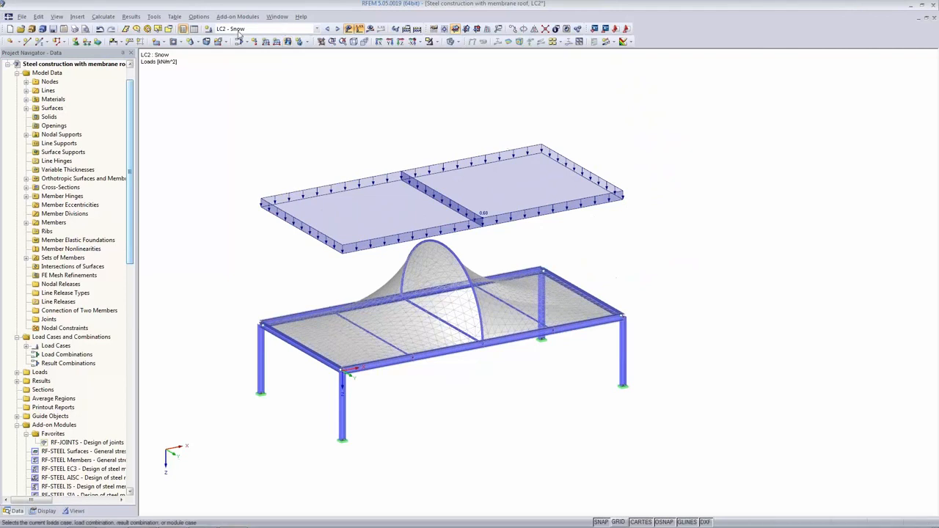
Create load combination CO1 from the self-weight and snow load cases with factors 1.35 and 1.5
left_click(208, 29)
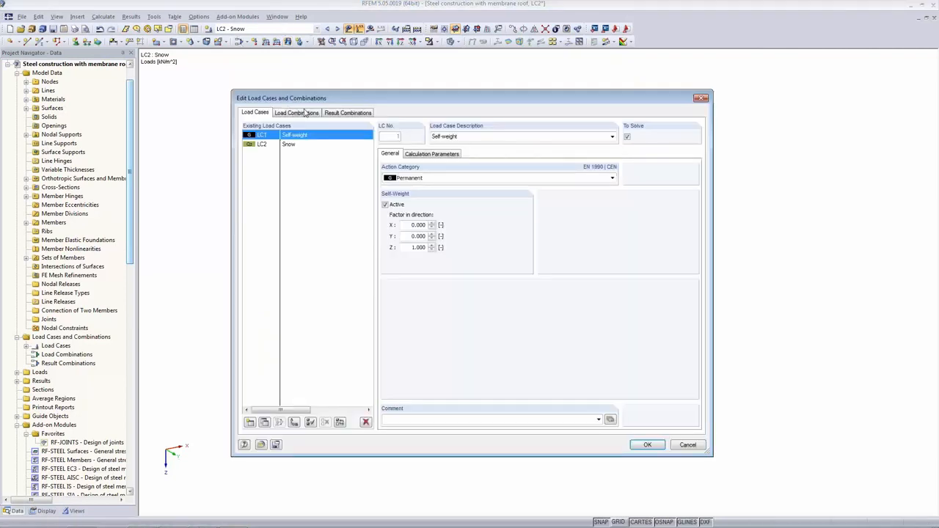
left_click(300, 113)
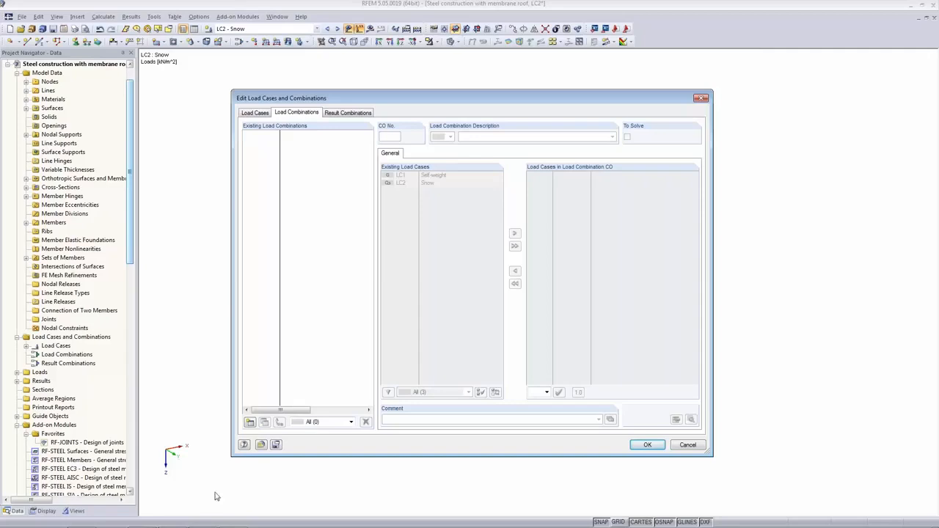
left_click(250, 422)
left_click_drag(416, 176, 417, 182)
left_click(515, 246)
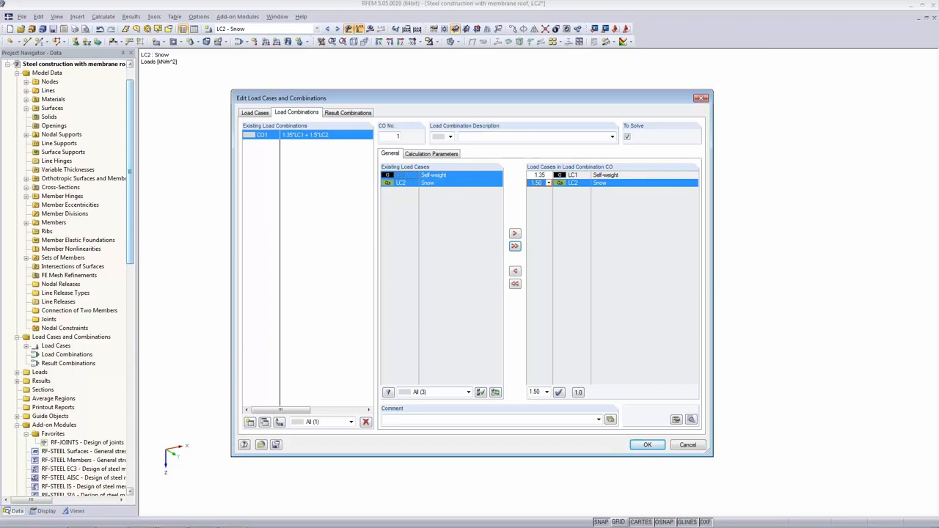
left_click(647, 445)
Review the membrane roof model's general data, including the load combination standard and automatic combination option, and close it
right_click(121, 91)
left_click(151, 94)
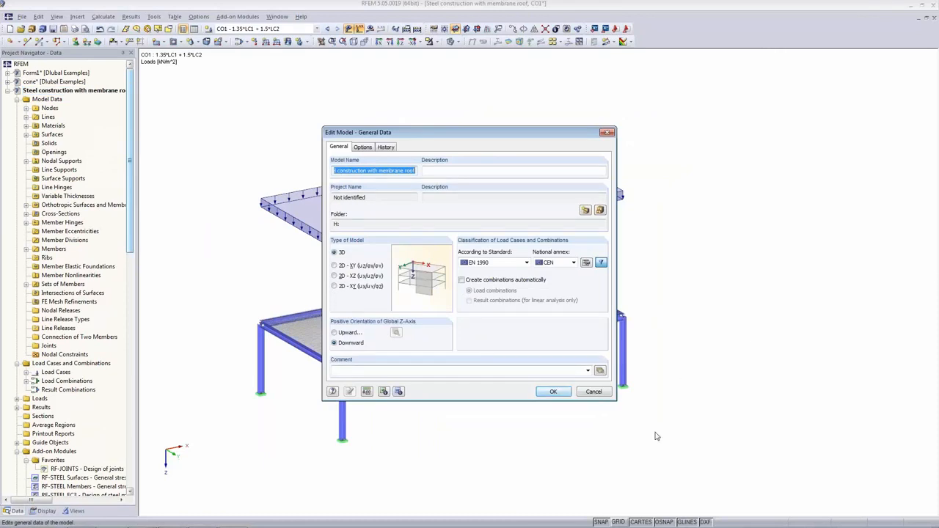
left_click(550, 393)
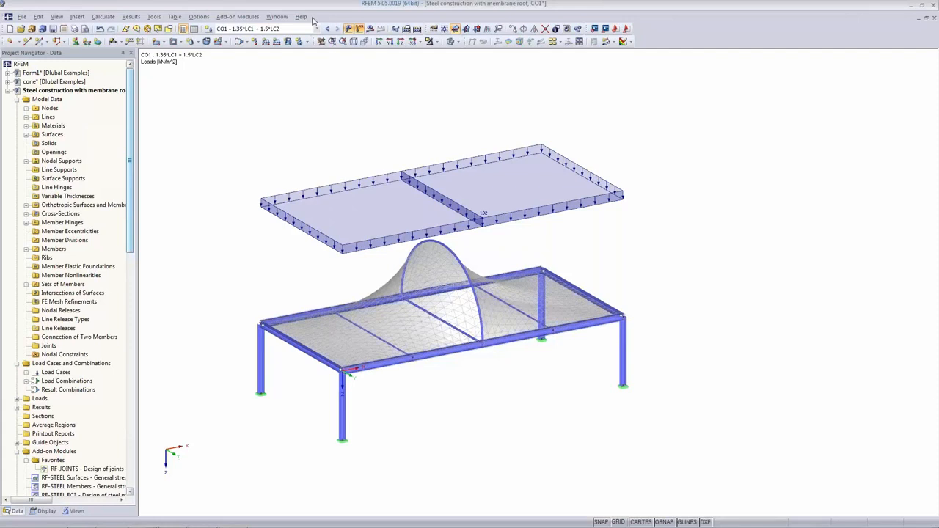
Calculate load combination CO1 and dismiss the displacement warning
left_click(371, 29)
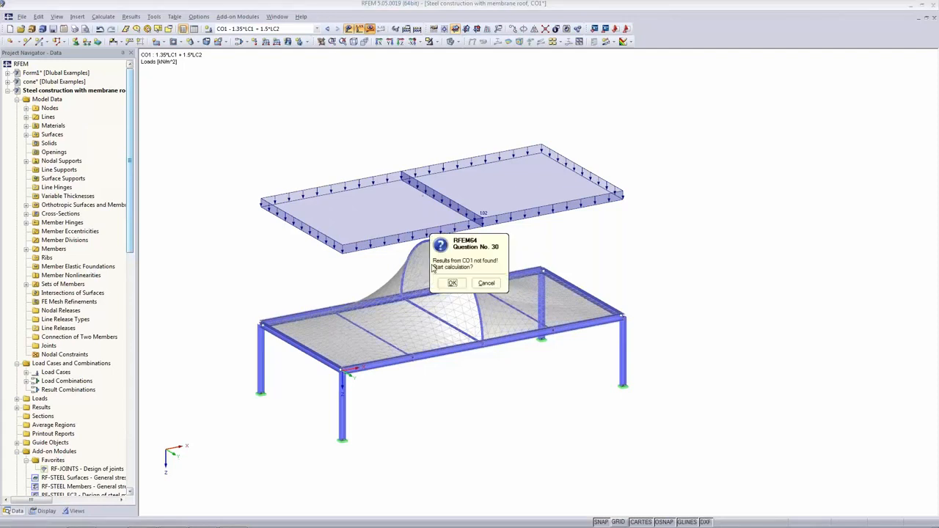
left_click(451, 283)
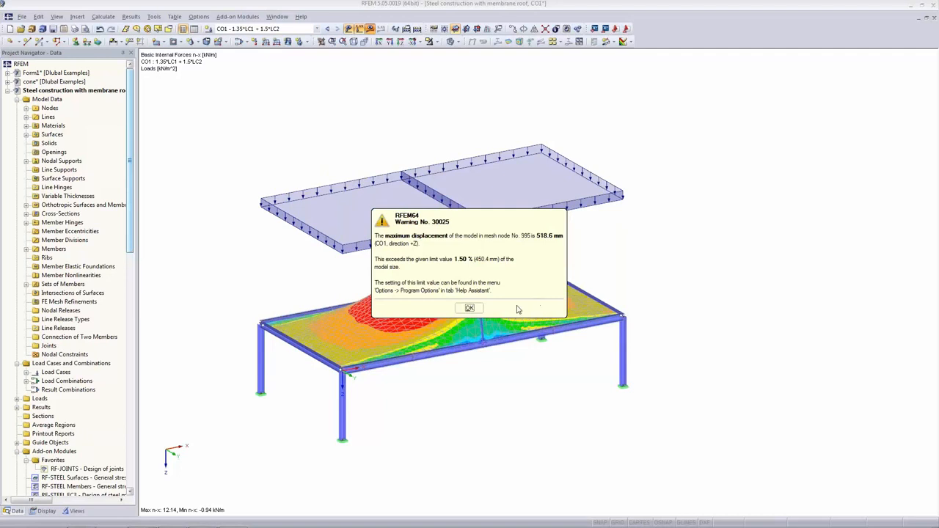
left_click(468, 308)
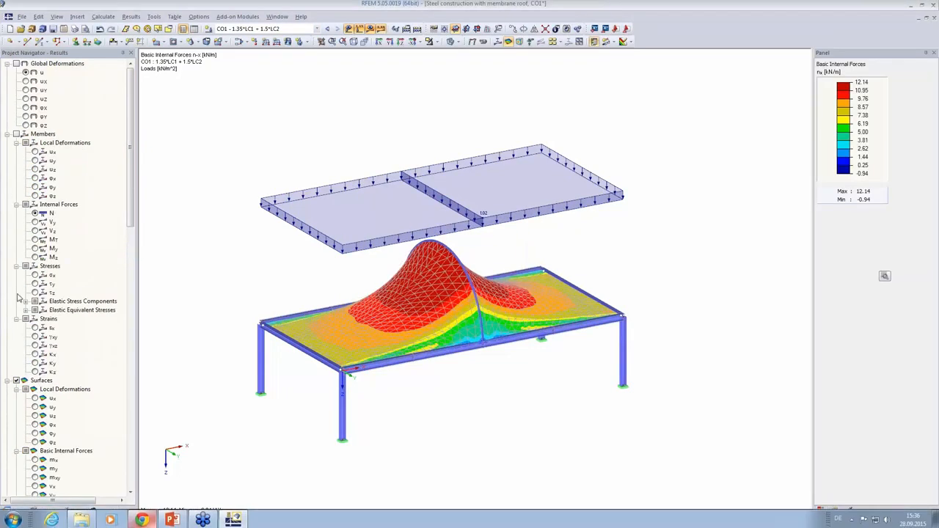
Display the surfaces' basic internal force ny for load combination CO1
scroll(13, 148, "down", 2)
scroll(43, 306, "up", 2)
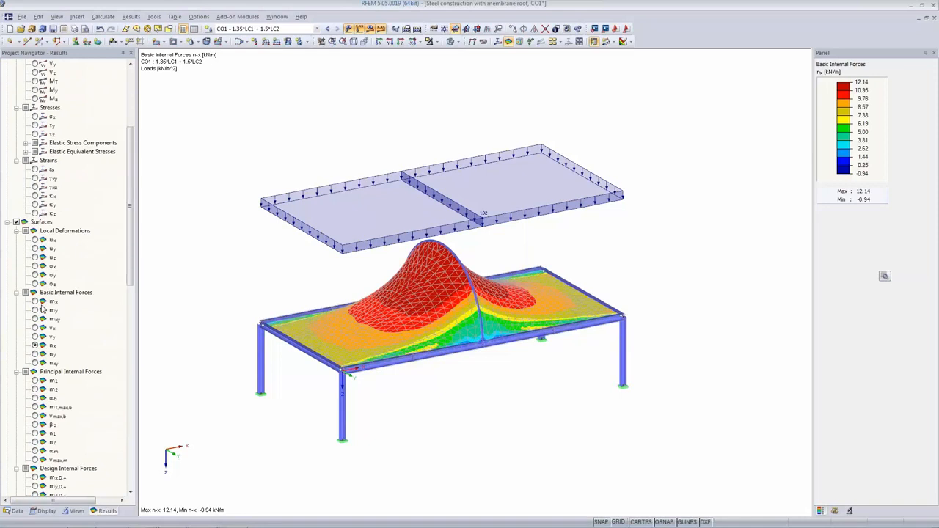
scroll(41, 297, "down", 8)
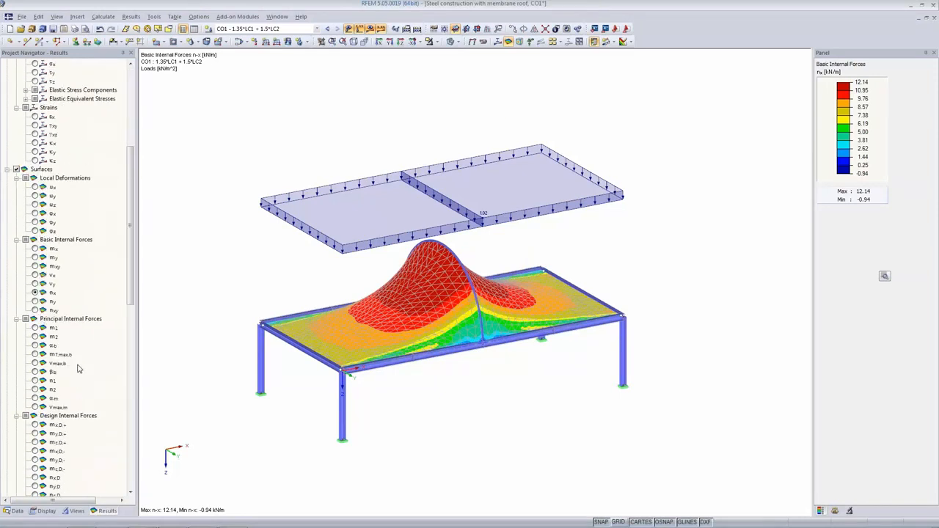
scroll(73, 389, "down", 4)
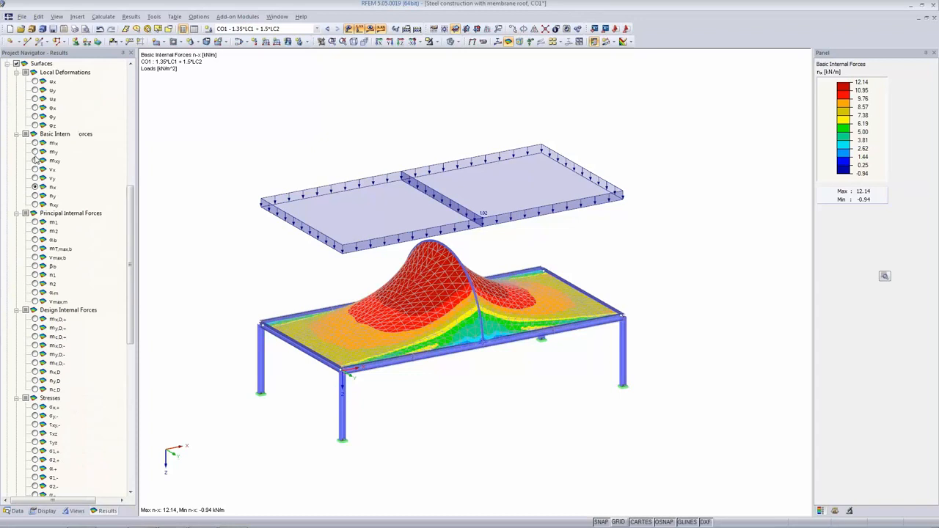
left_click(34, 196)
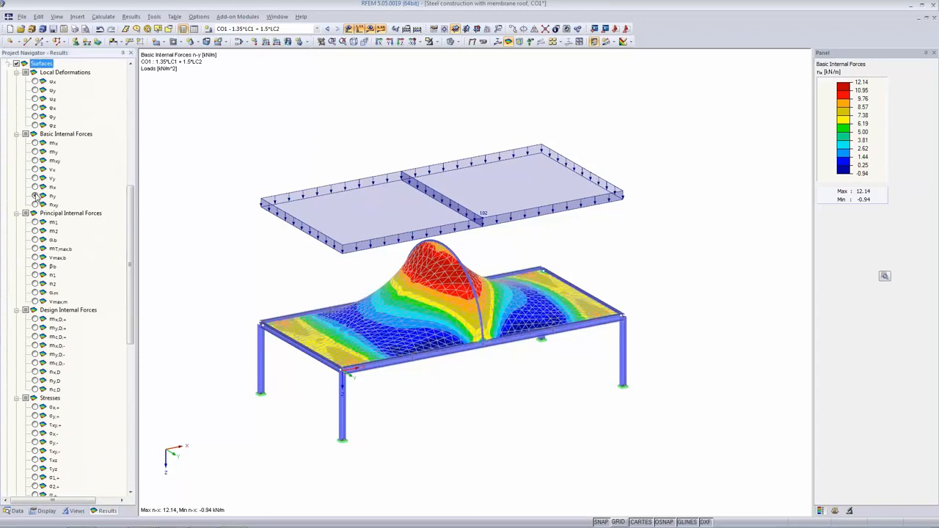
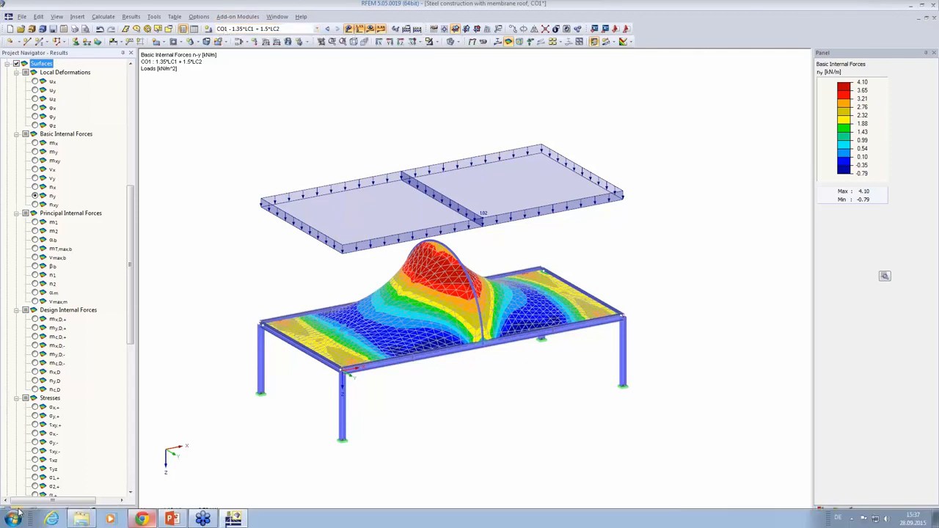
Look through the add-on modules available for designing the model, starting from RF-STEEL Surfaces
left_click(15, 511)
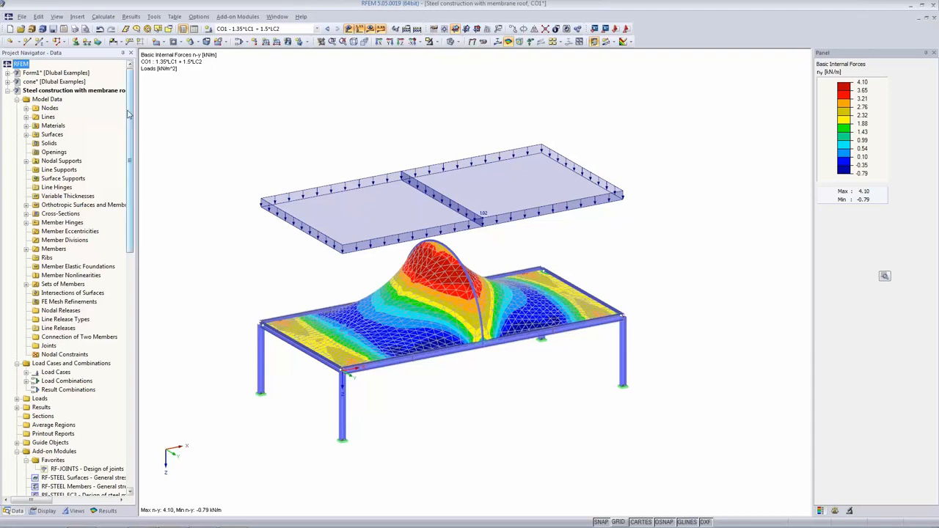
left_click_drag(129, 111, 125, 215)
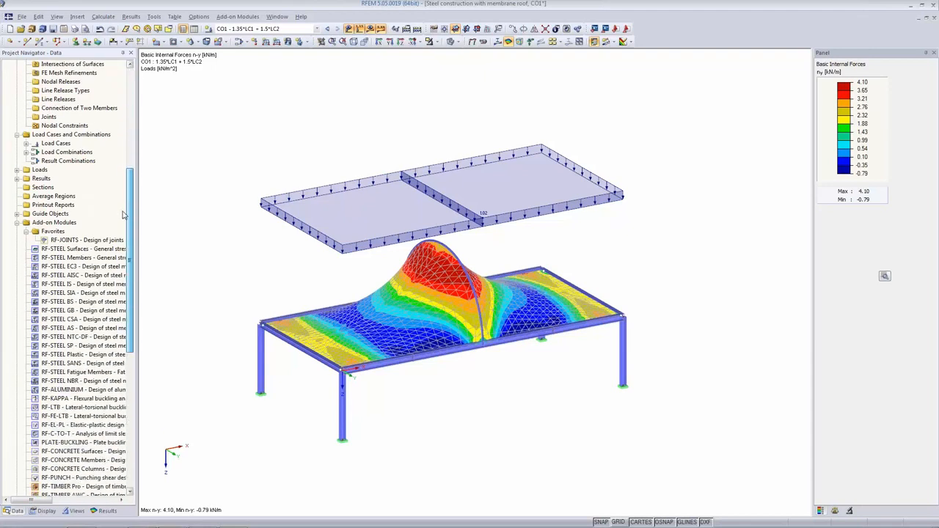
left_click(57, 249)
scroll(56, 396, "down", 5)
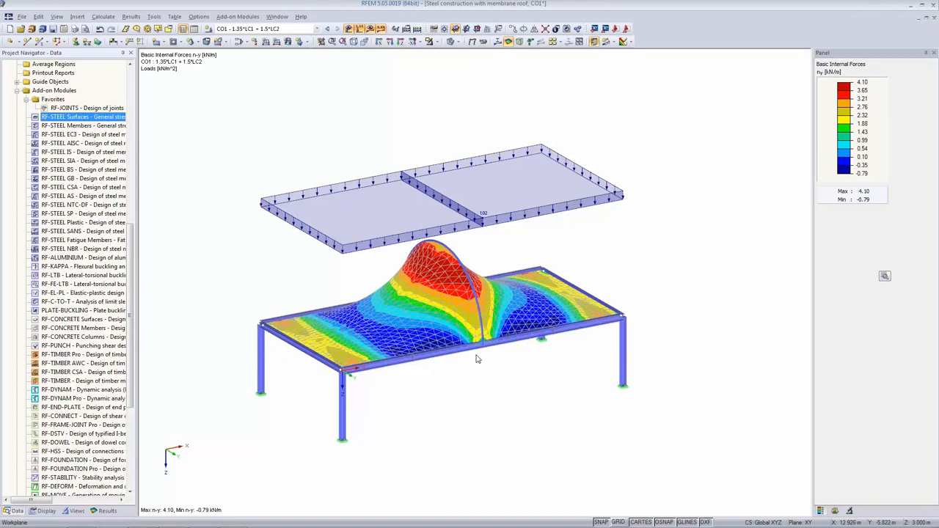
scroll(470, 397, "up", 2)
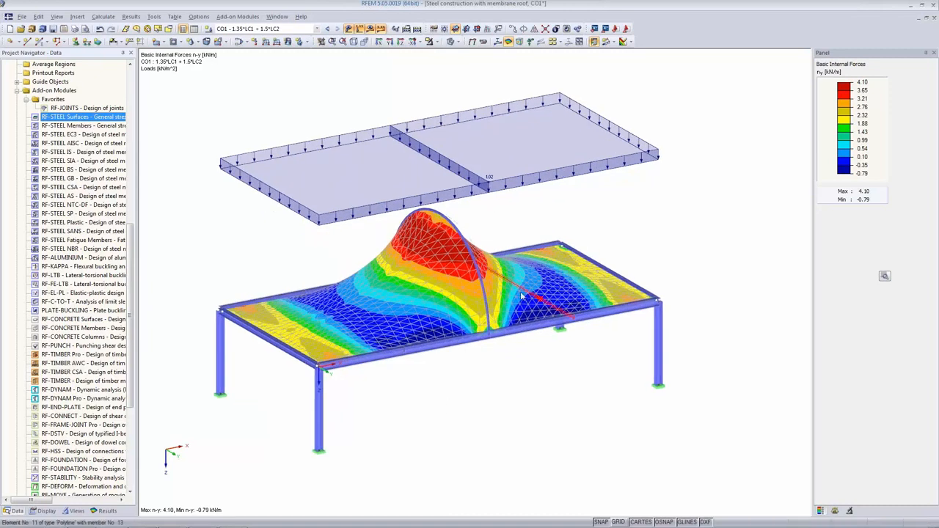
Hide the loads, print the ny graphic into a new printout report based on "Input data and reduced results", and close the report
left_click(348, 29)
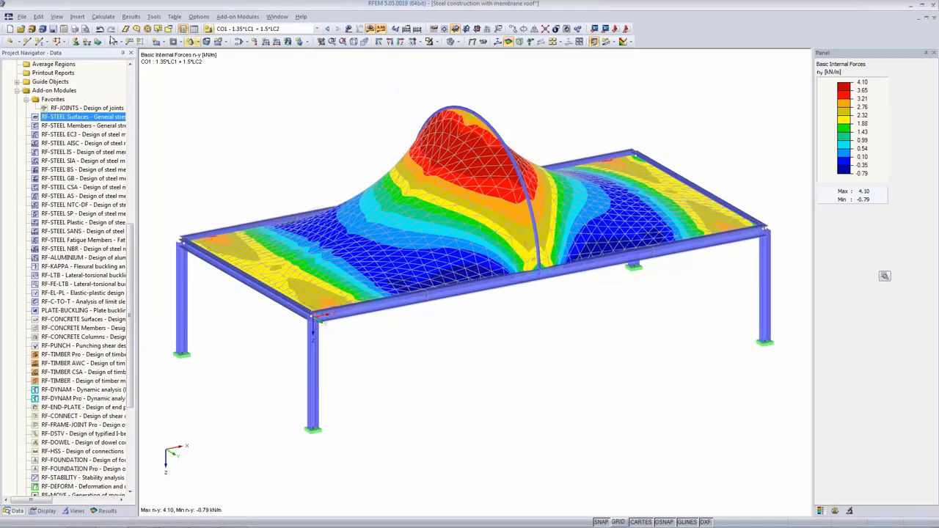
left_click(74, 29)
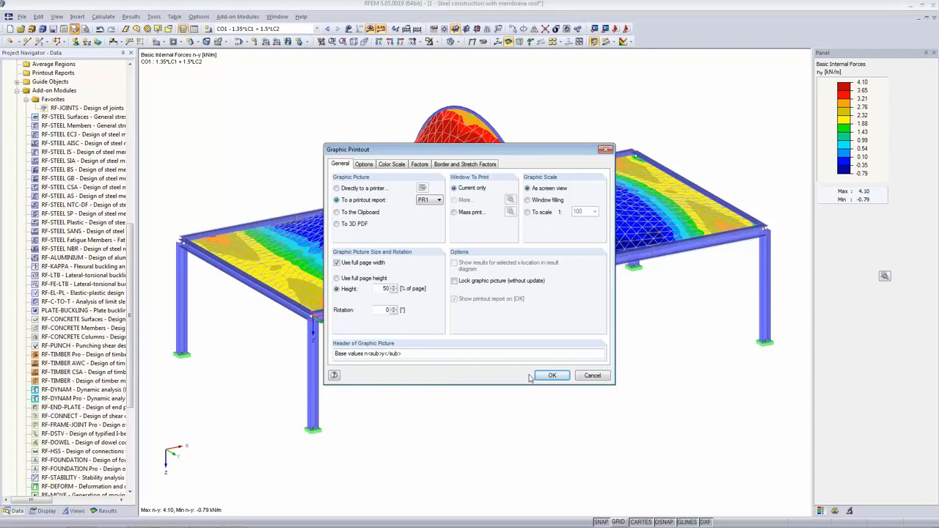
left_click(553, 376)
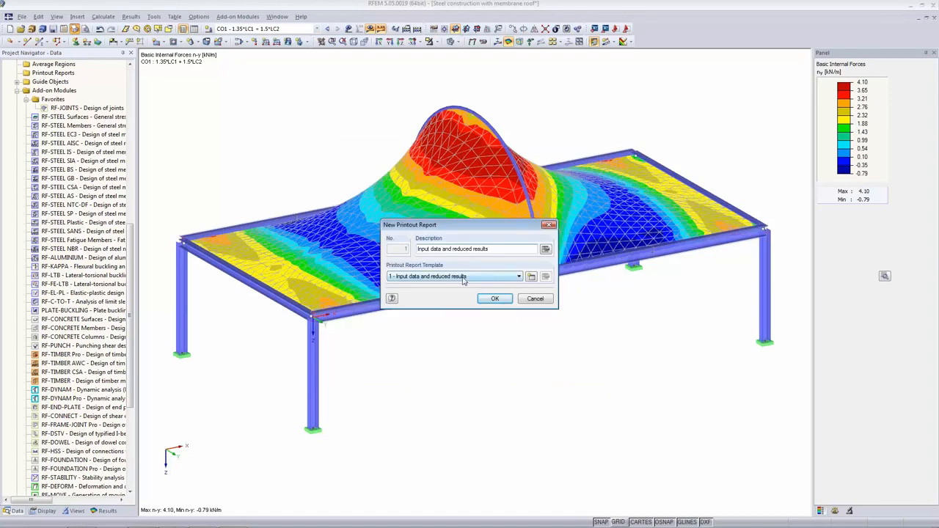
left_click(494, 299)
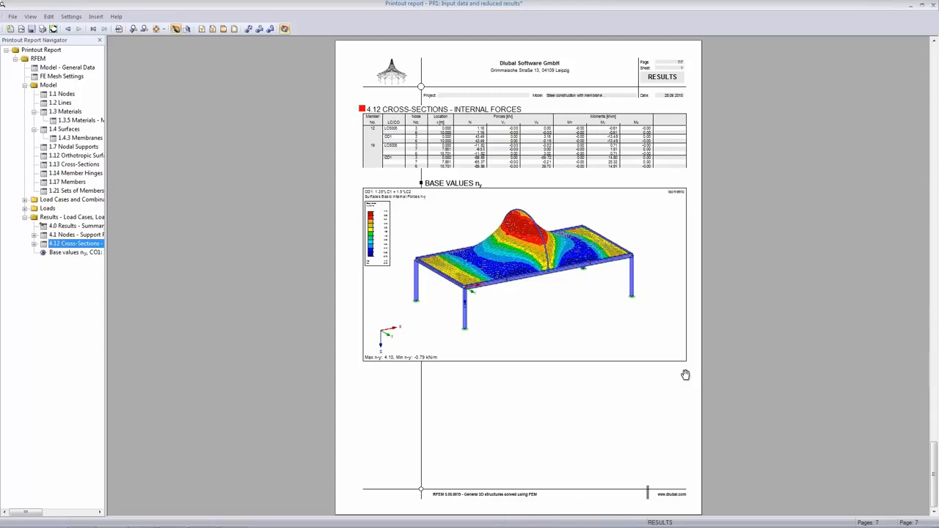
left_click(933, 8)
left_click(464, 283)
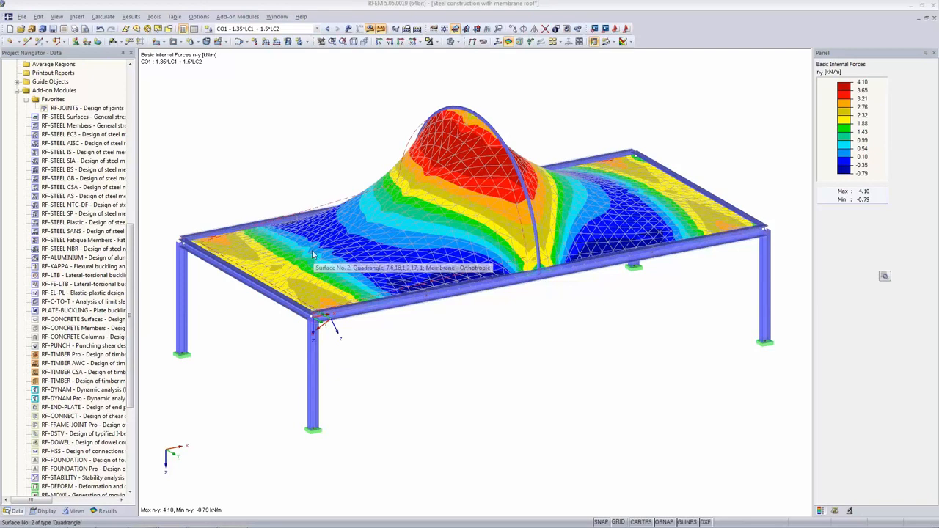
Set up a model export in ASCII DXF format with the FE mesh included
left_click(21, 17)
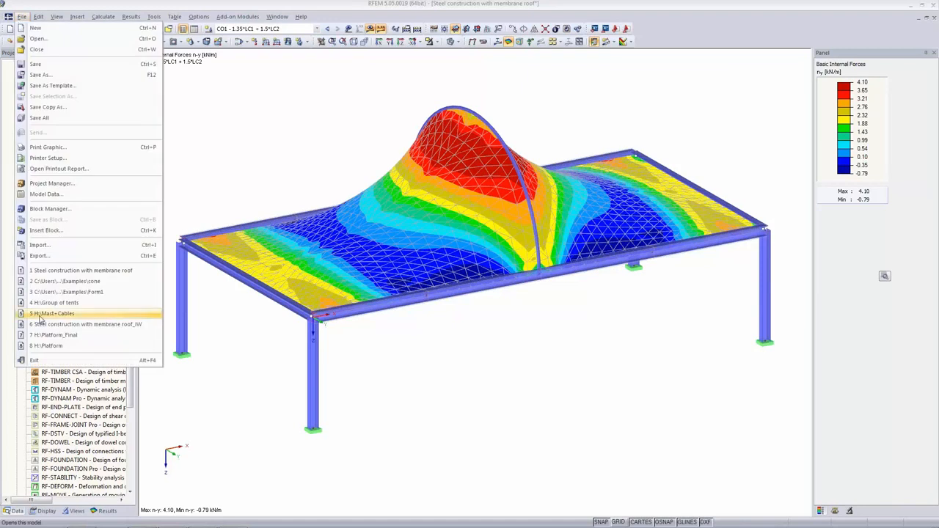
left_click(40, 256)
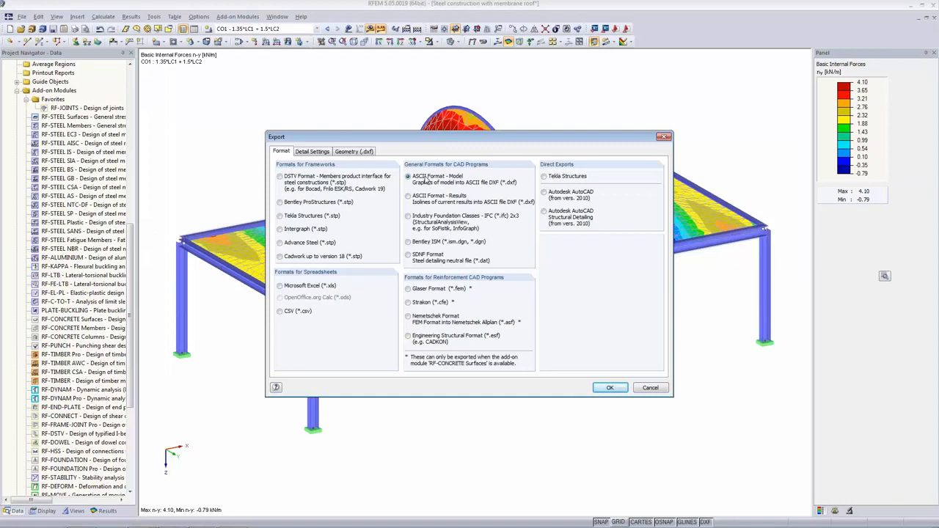
left_click(416, 199)
left_click(408, 177)
left_click(302, 153)
left_click(346, 154)
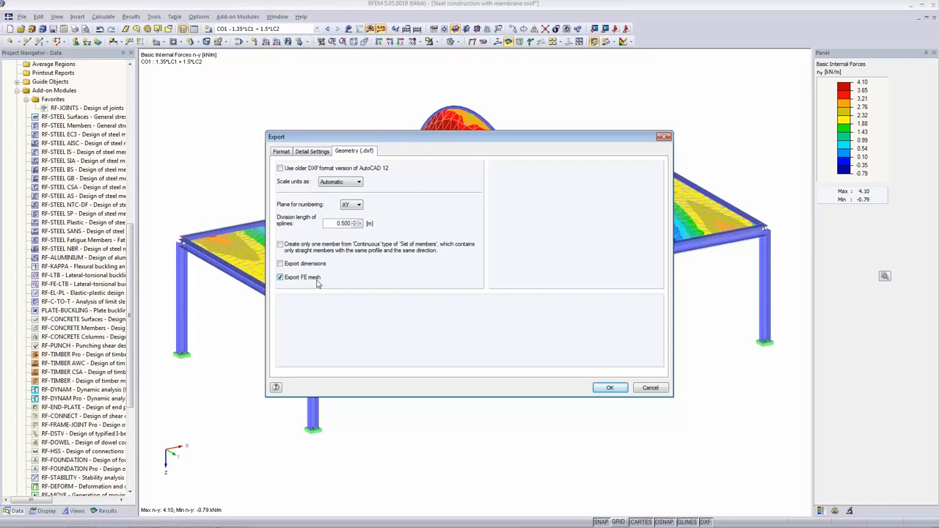
Save the DXF export as "Steel construction Mesh"
left_click(616, 389)
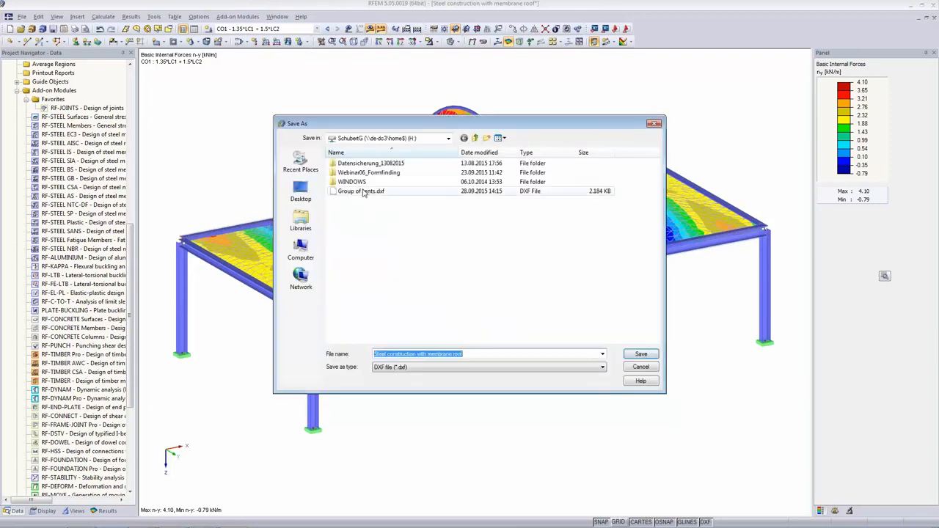
left_click_drag(475, 354, 416, 353)
type("Mes")
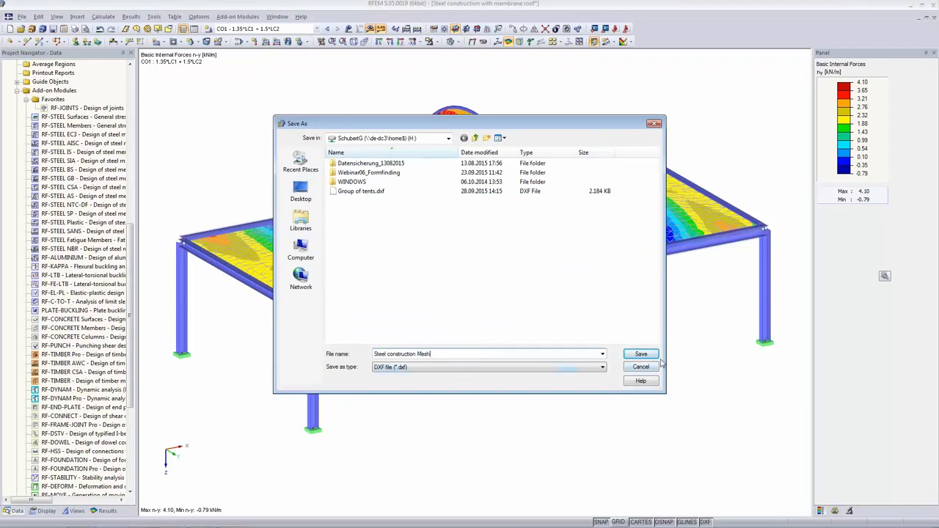
left_click(640, 354)
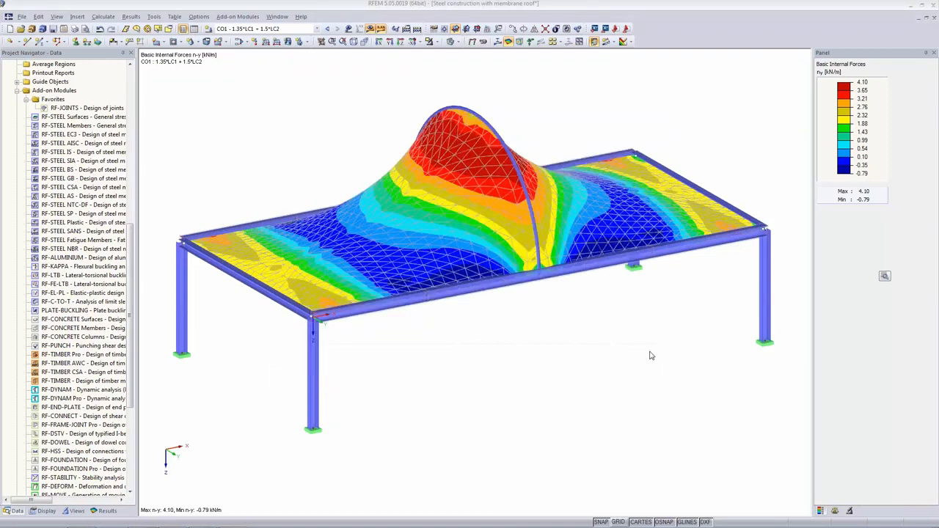
left_click(463, 283)
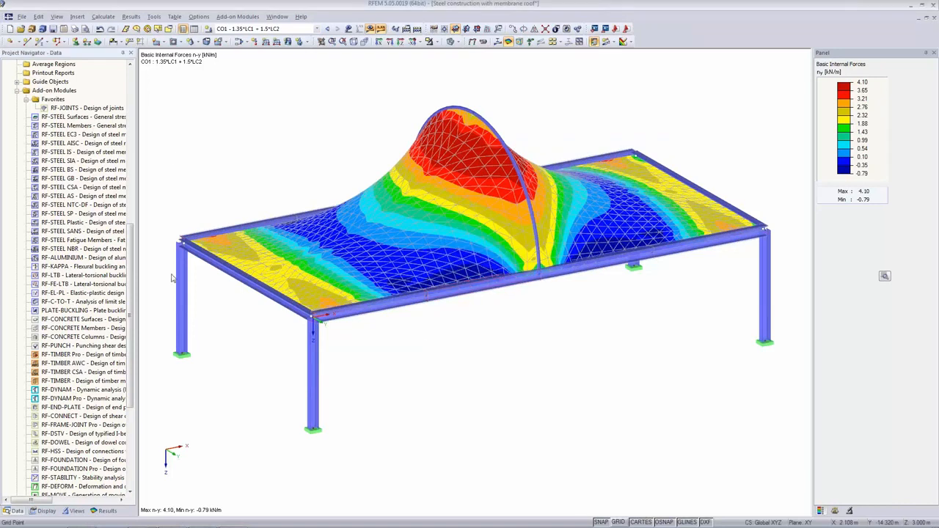
Start importing a model in DXF format, checking the detail and DXF settings and keeping them as they are
left_click(23, 17)
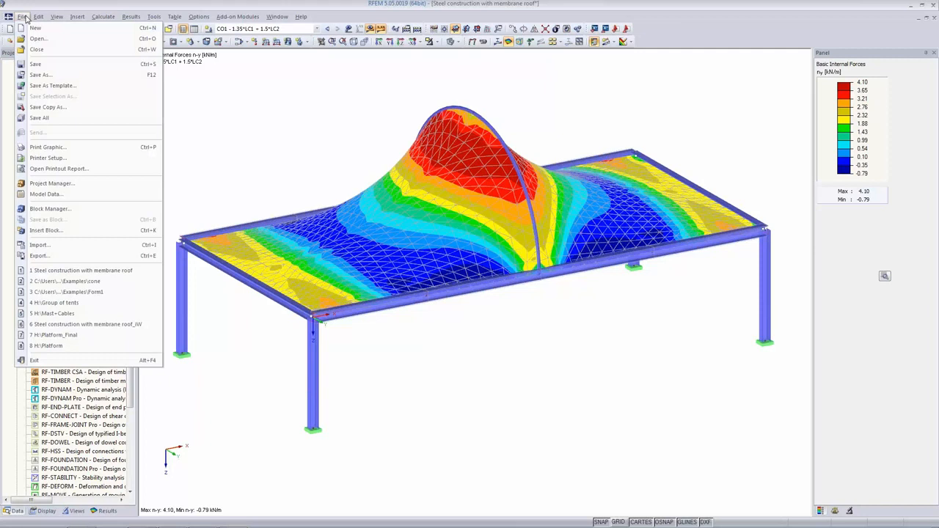
left_click(35, 245)
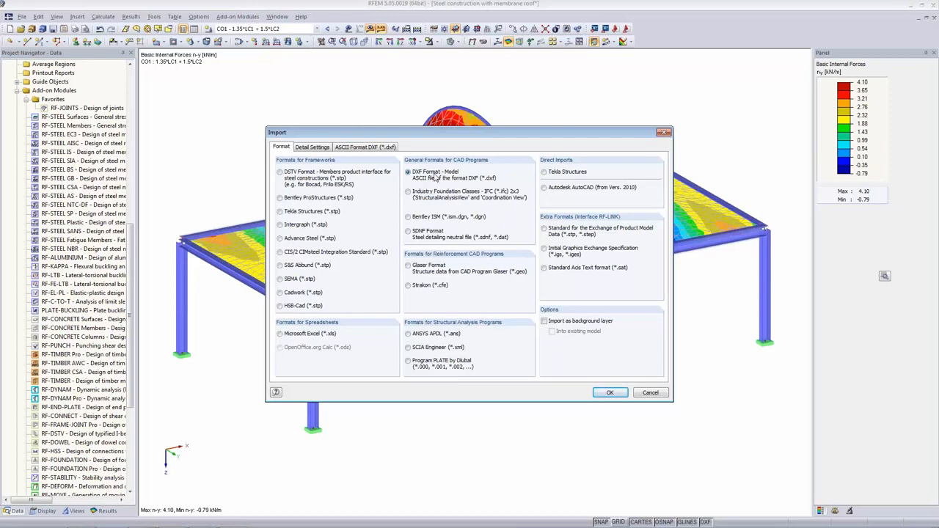
left_click(344, 151)
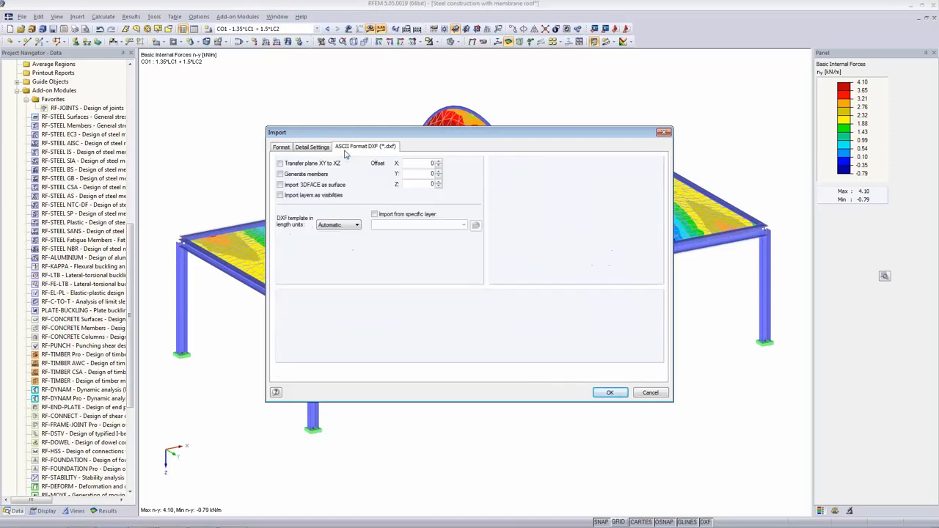
left_click(322, 150)
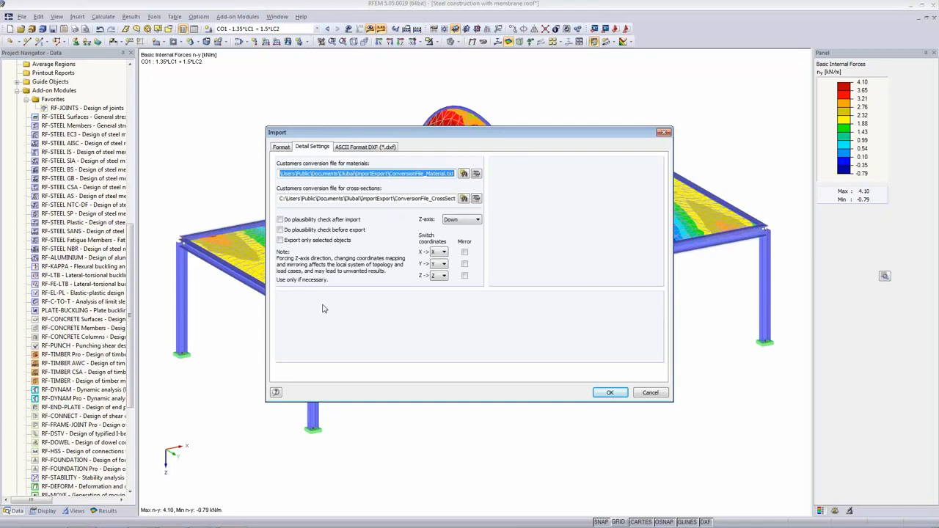
left_click(377, 150)
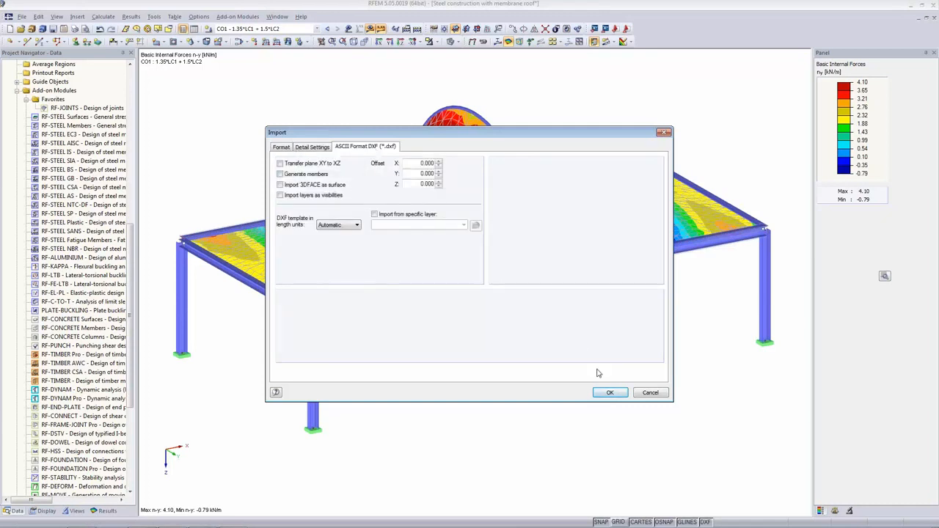
left_click(606, 393)
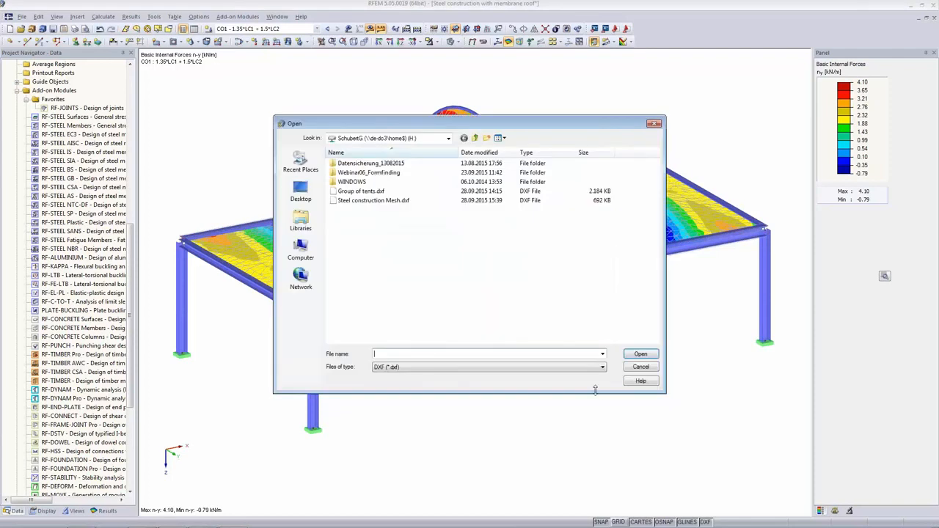
Import "Steel construction Mesh.dxf" as a new model named "Steel construction Mesh" in the Dlubal Examples project
left_click(364, 201)
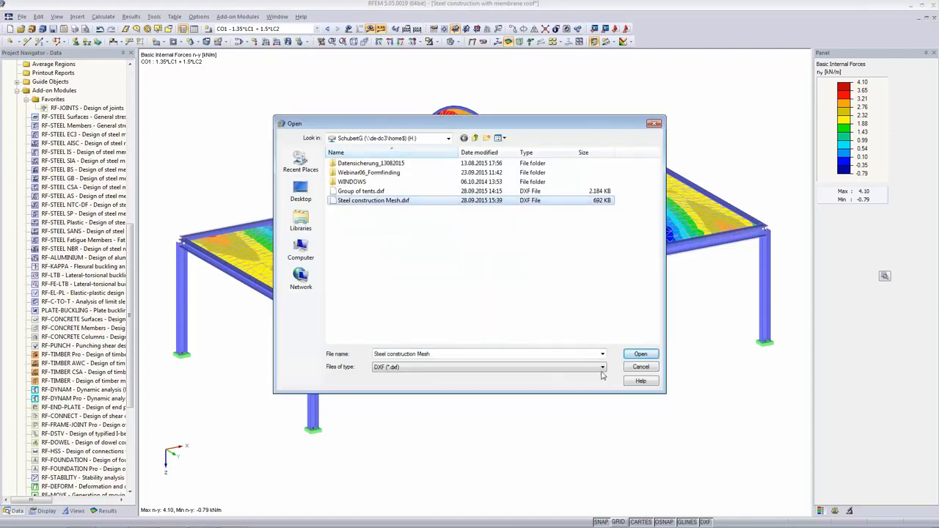
left_click(631, 357)
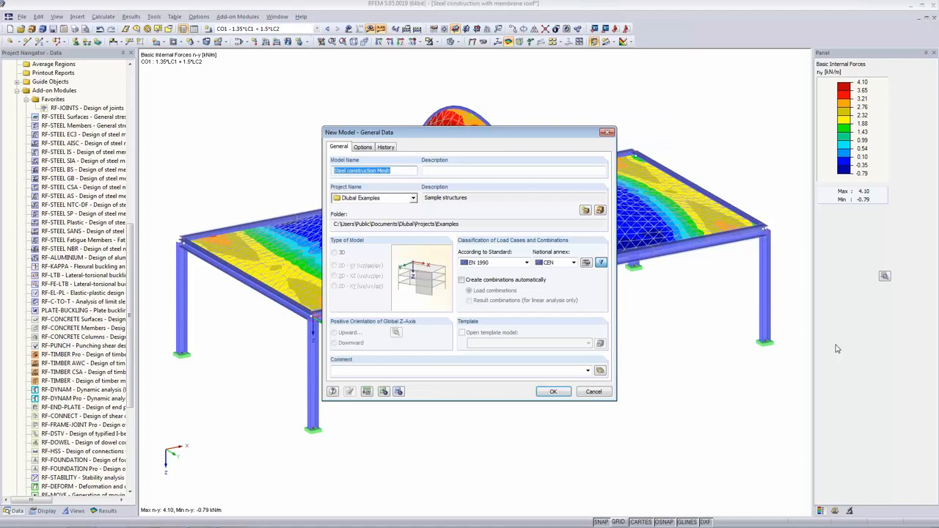
left_click(397, 170)
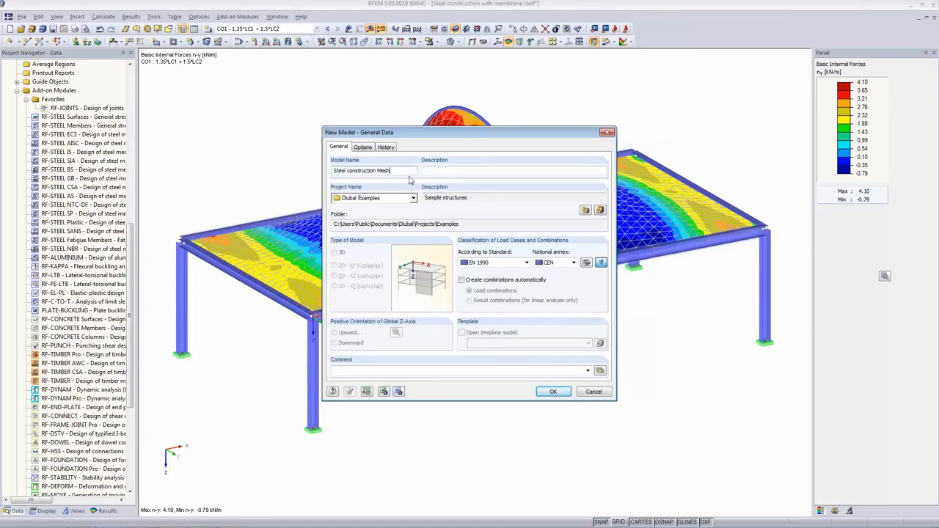
left_click(554, 392)
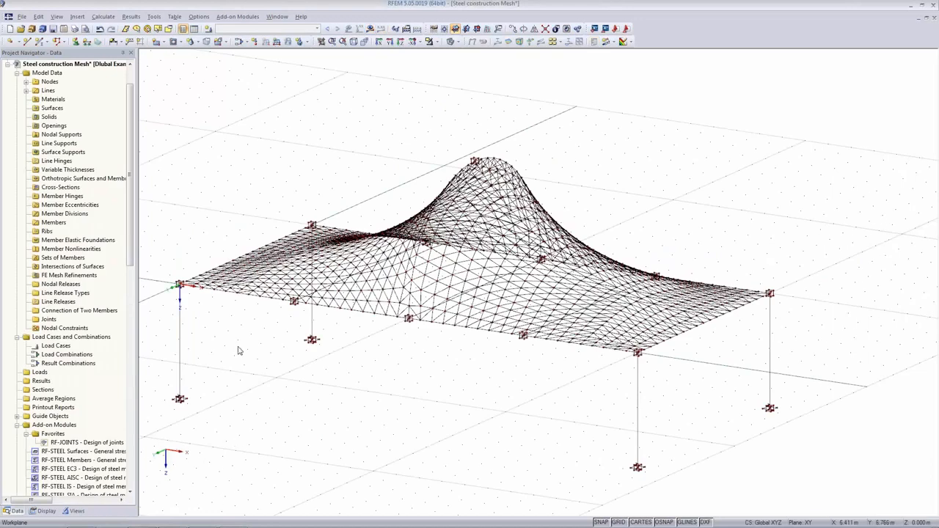
middle_click_drag(278, 457, 321, 417)
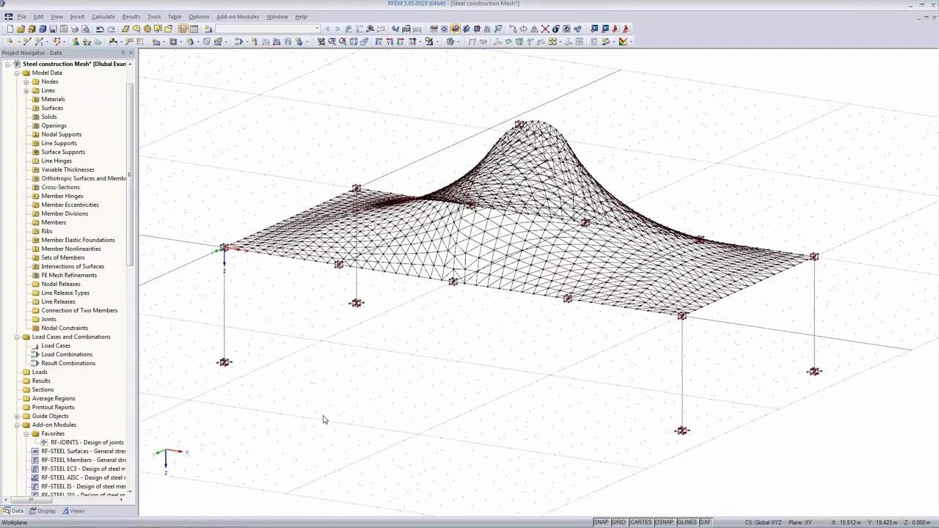
scroll(486, 249, "up", 1)
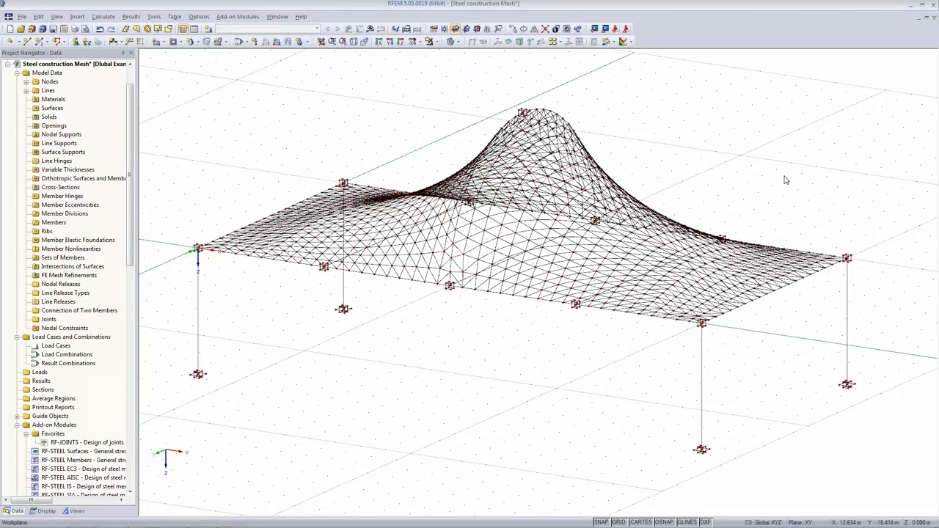
Open the "Group of tents" model and view all four tents
left_click(21, 27)
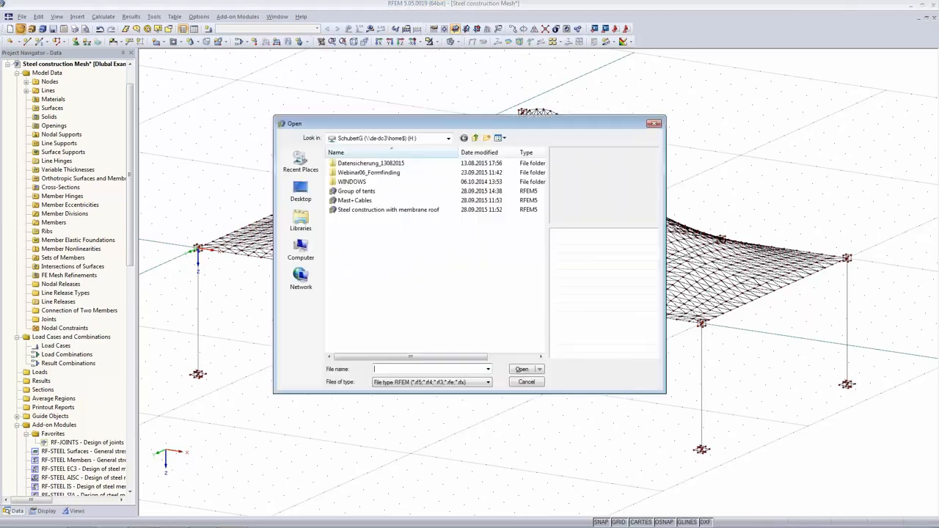
left_click(357, 191)
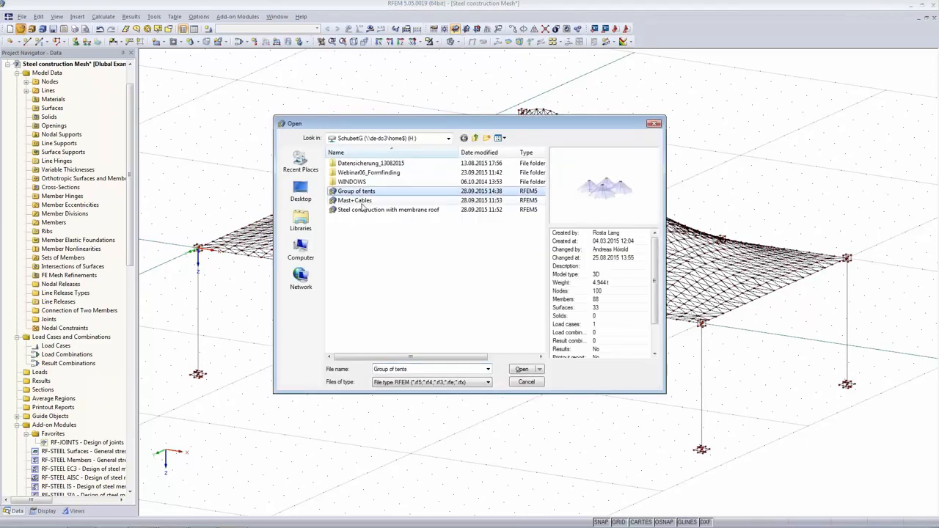
left_click(522, 370)
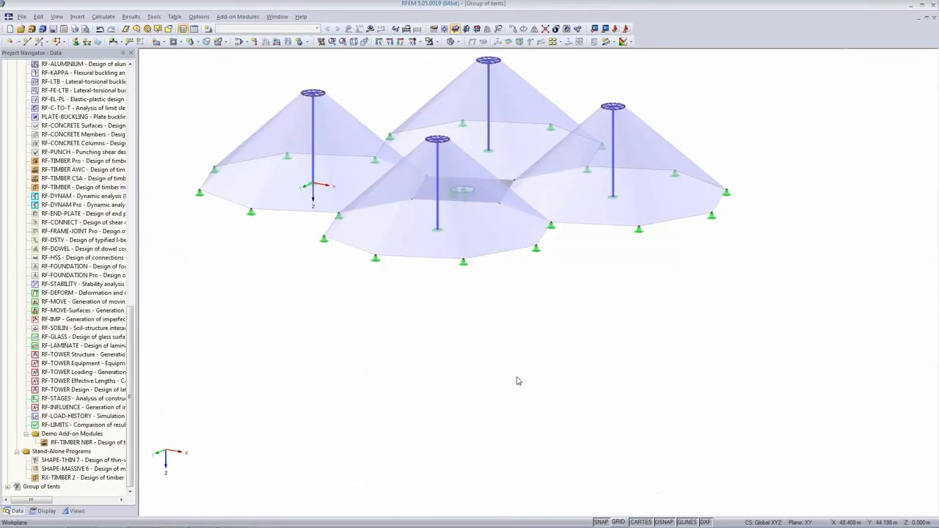
middle_click_drag(393, 81, 449, 200)
scroll(470, 280, "up", 4)
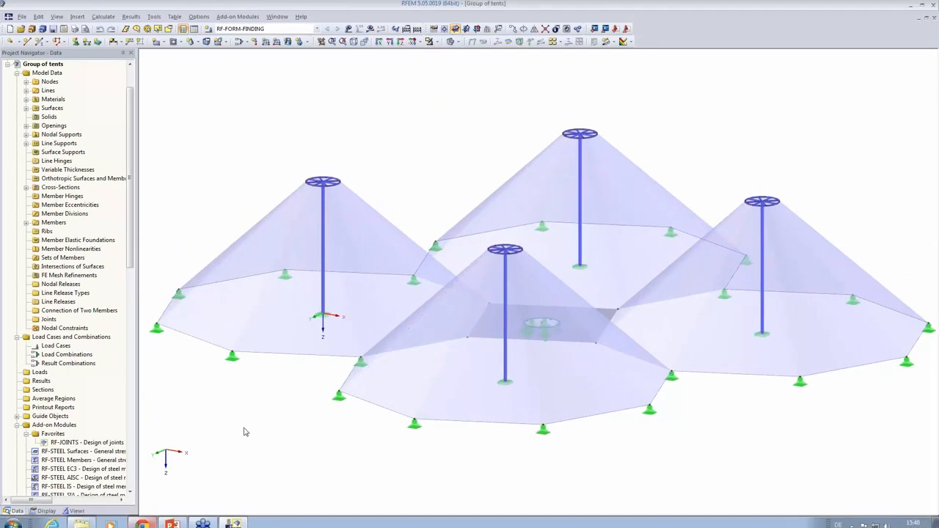
middle_click_drag(242, 414, 234, 380)
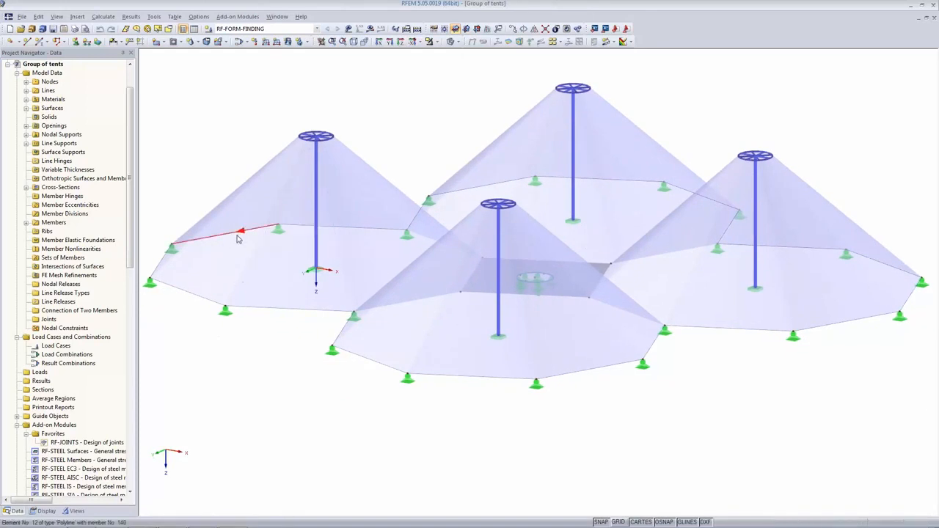
scroll(267, 263, "down", 2)
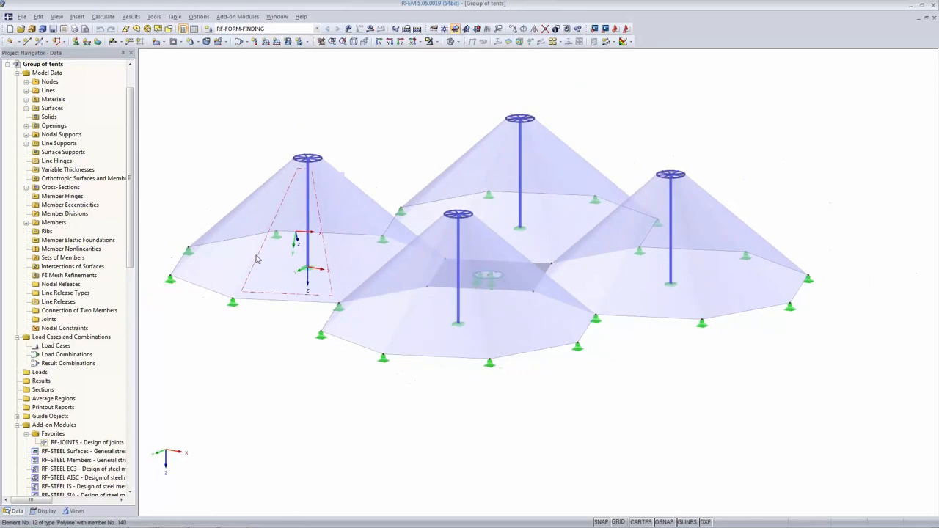
Review the form-finding prestress settings of membrane surface 1 on the tent at the model origin, and close its dialogs
left_click(219, 264)
double_click(219, 265)
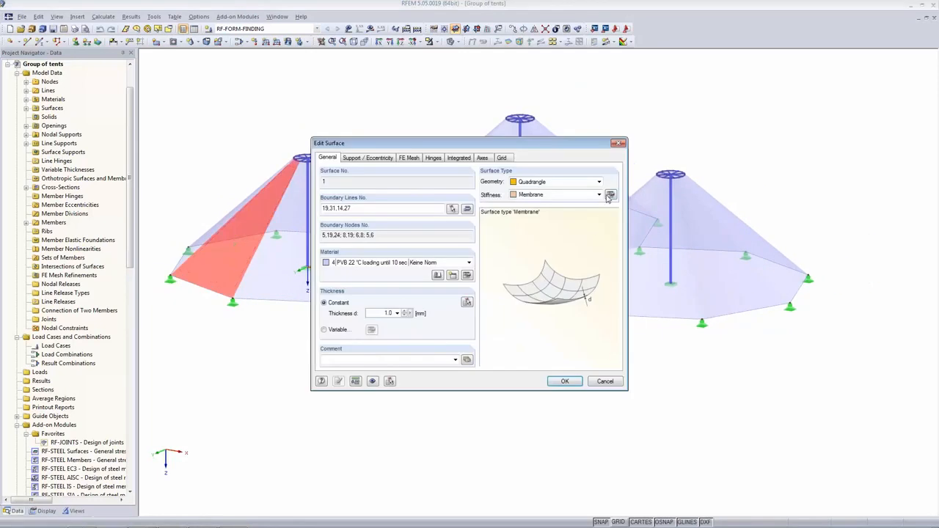
left_click(610, 195)
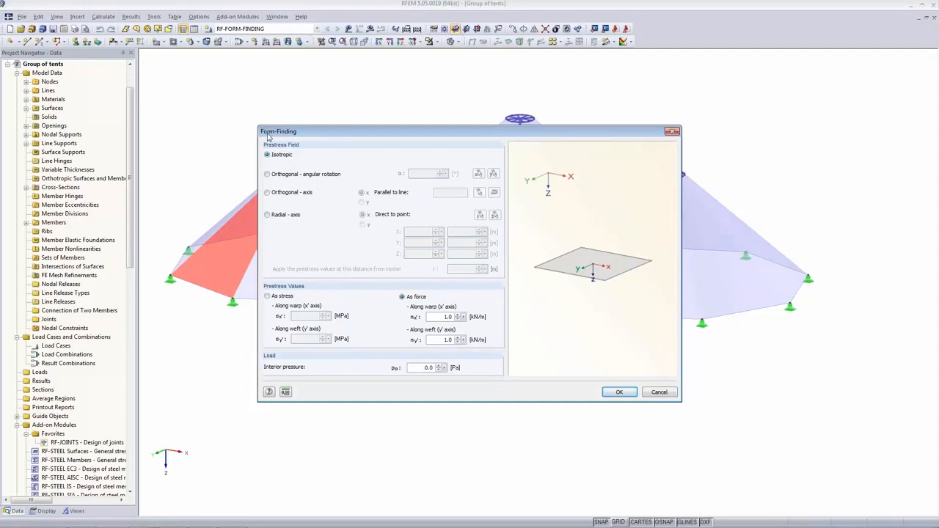
left_click(620, 392)
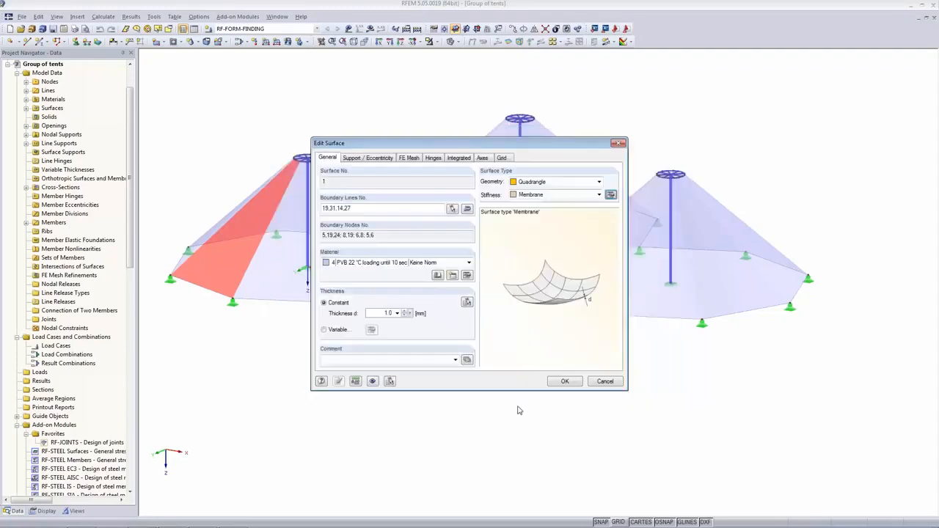
left_click(565, 381)
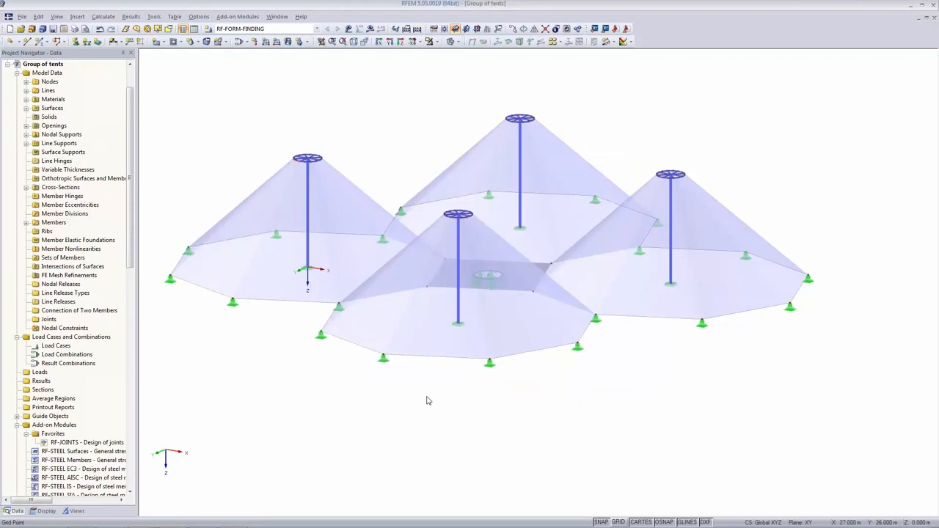
Review the nodal support at the origin tent's mast base and the form-finding calculation parameters, keeping the projection method
double_click(306, 271)
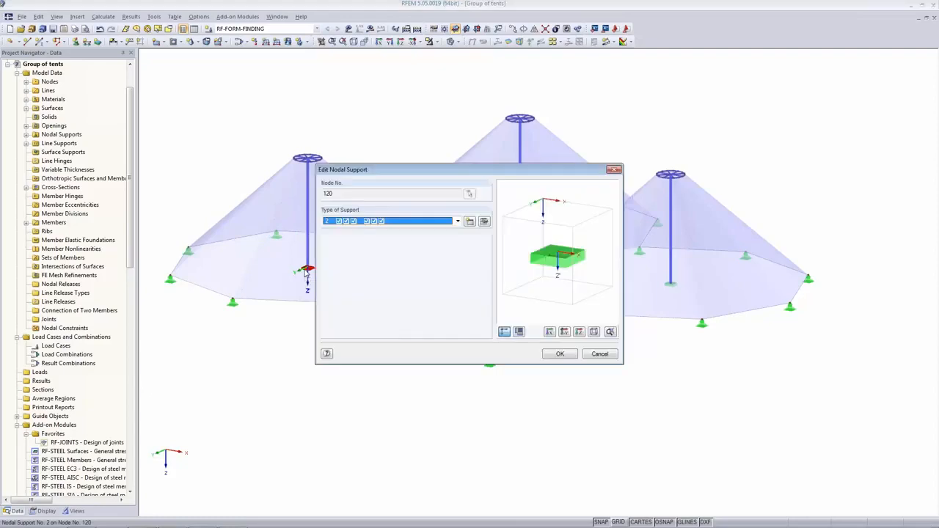
left_click(600, 354)
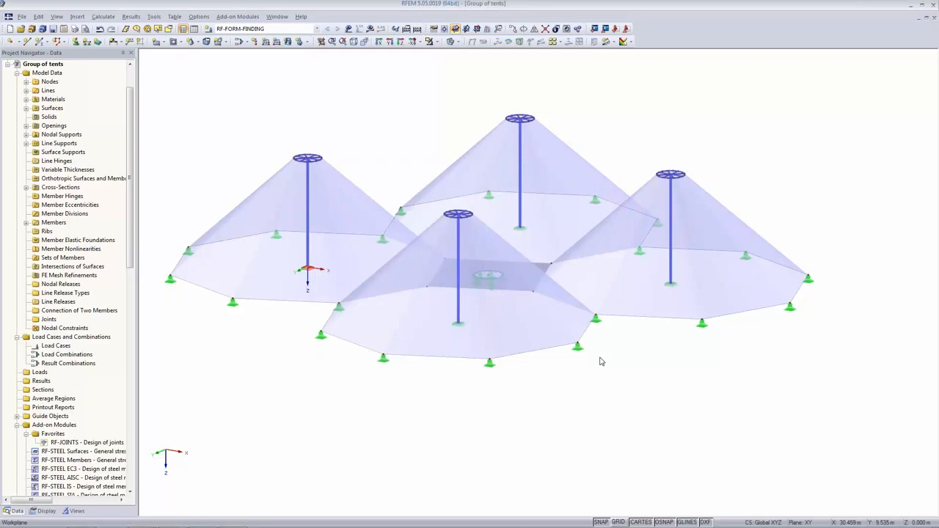
left_click(416, 30)
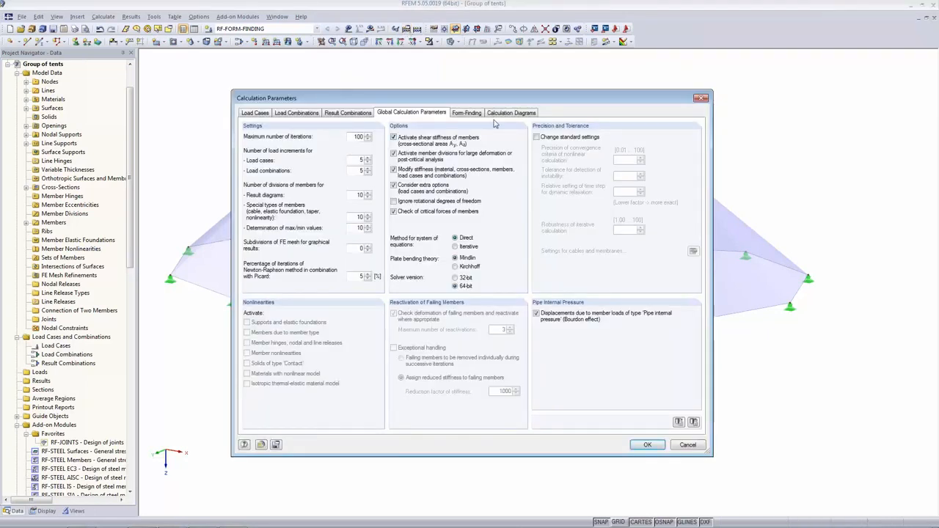
left_click(466, 113)
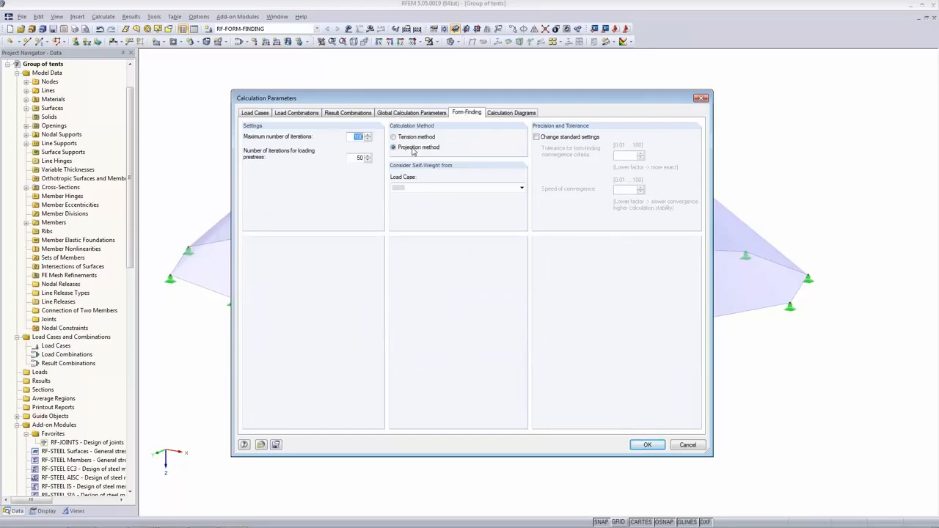
left_click(358, 158)
left_click(652, 445)
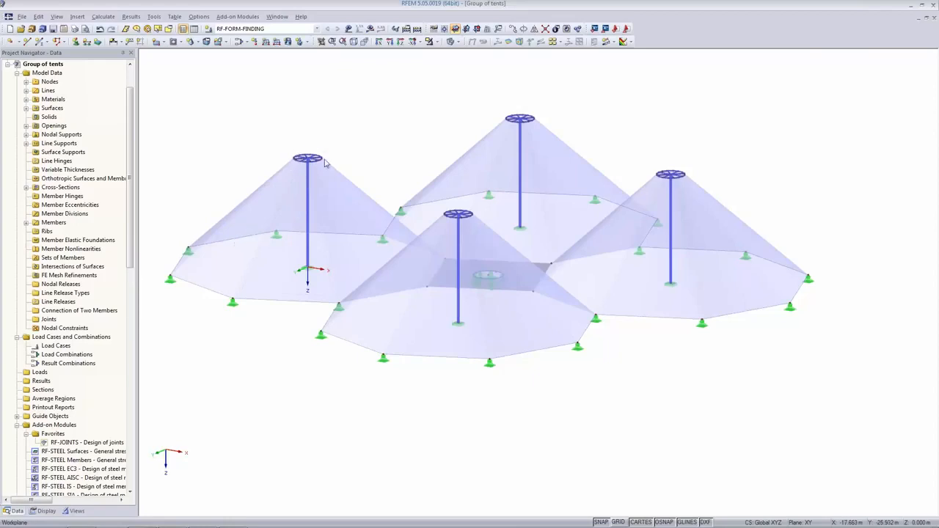
Run the RF-FORM-FINDING calculation and view the resulting membrane forces nx across all four tents
scroll(302, 168, "up", 2)
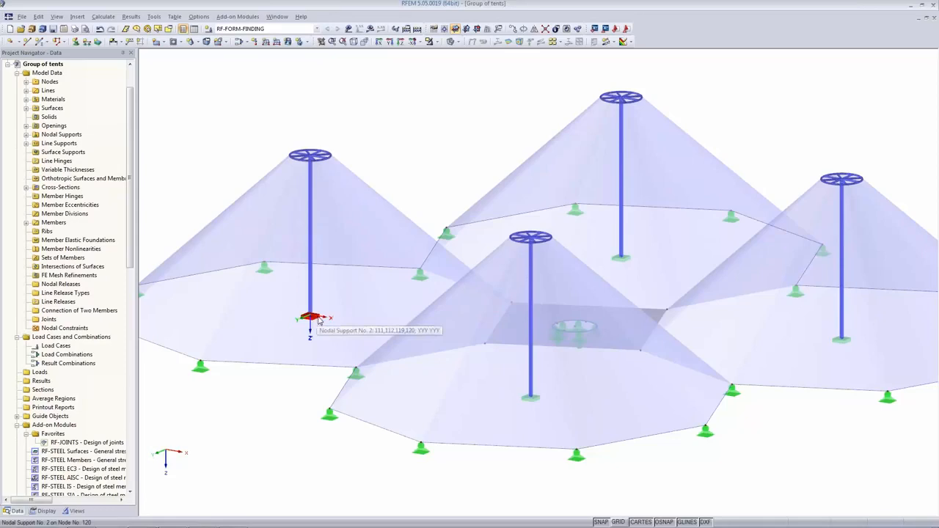
left_click(370, 29)
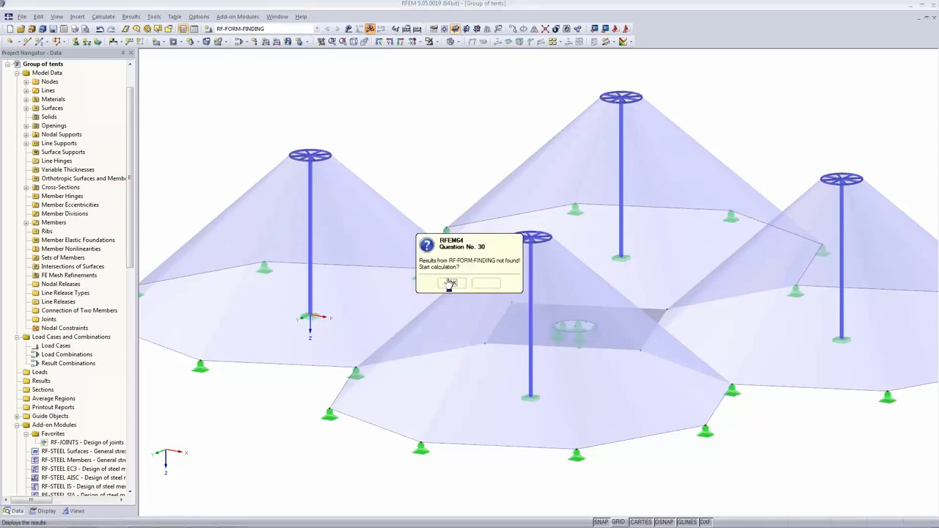
left_click(449, 284)
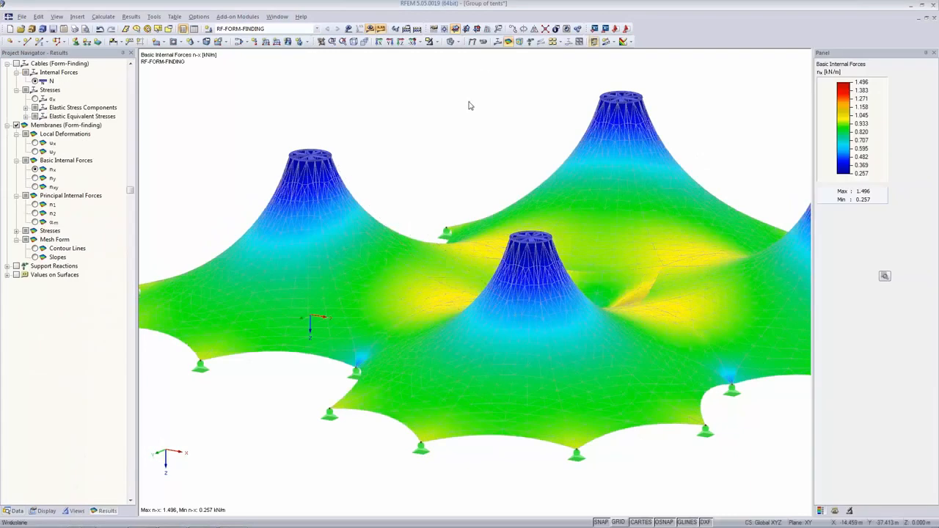
scroll(469, 110, "down", 1)
scroll(469, 110, "down", 2)
middle_click_drag(646, 370, 563, 418)
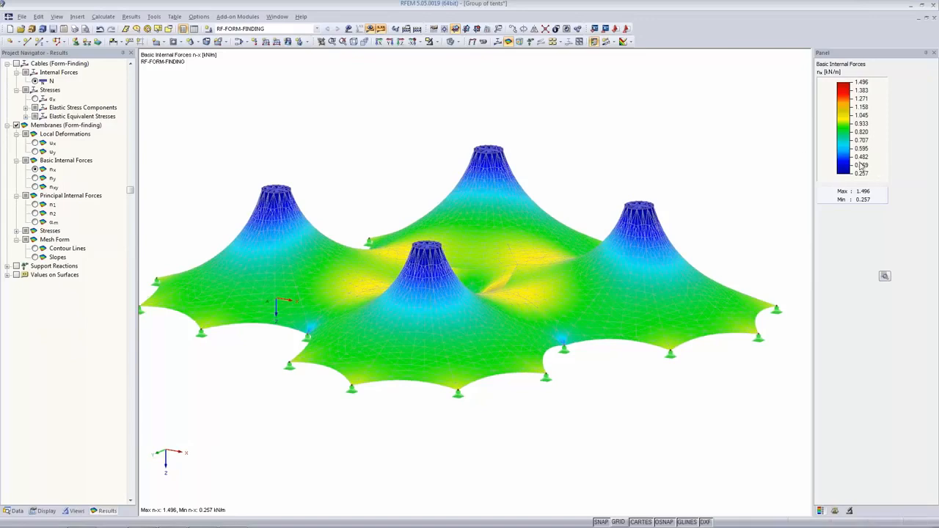
Display the basic internal forces ny of the form-found membranes and inspect them from another side
left_click(34, 178)
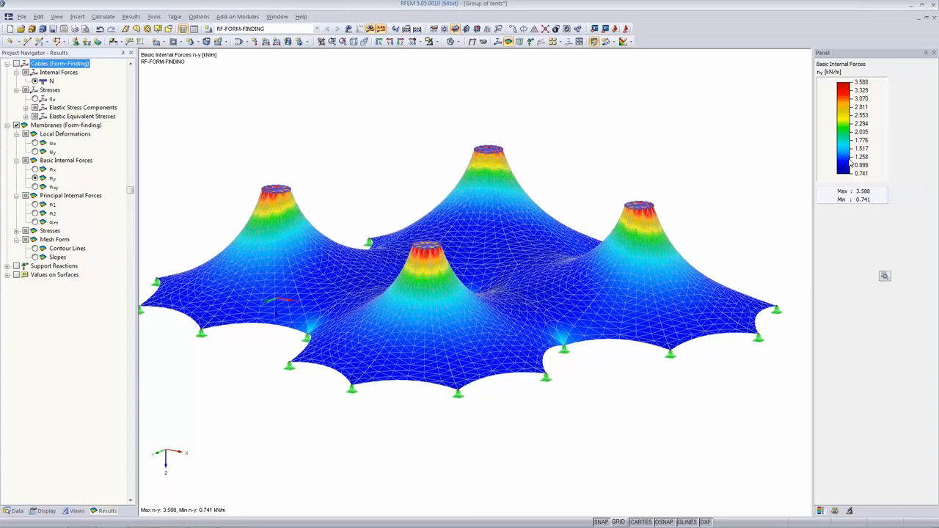
middle_click_drag(454, 468, 325, 476)
middle_click_drag(395, 108, 417, 99)
scroll(417, 98, "up", 1)
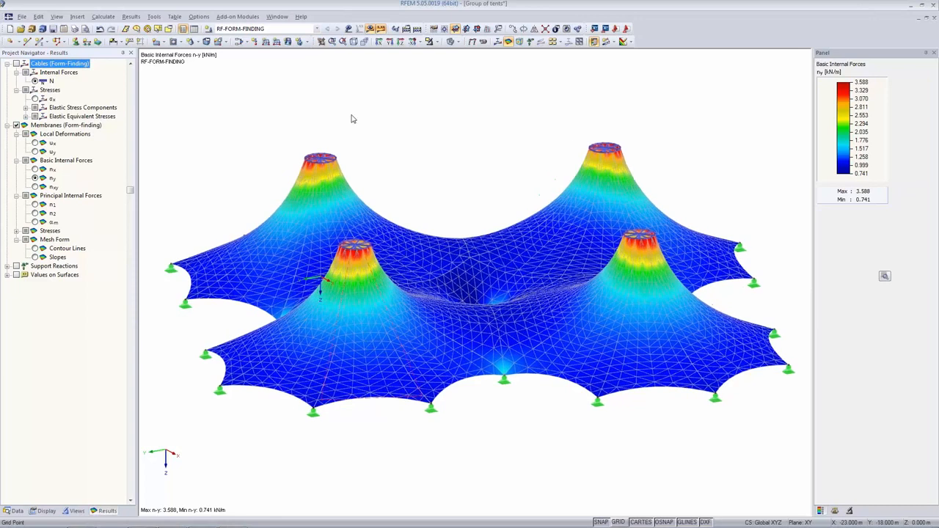
Create load case LC1 with the description Self-weight
left_click(239, 41)
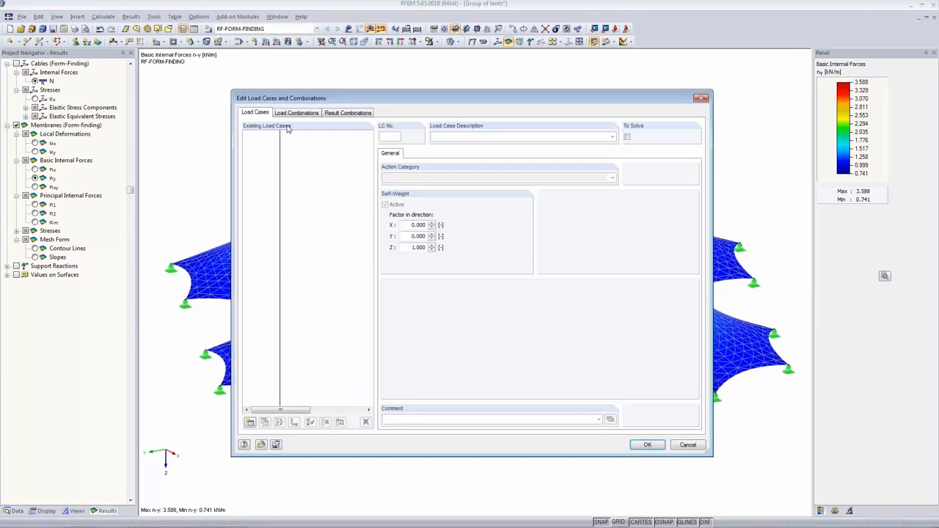
left_click(250, 423)
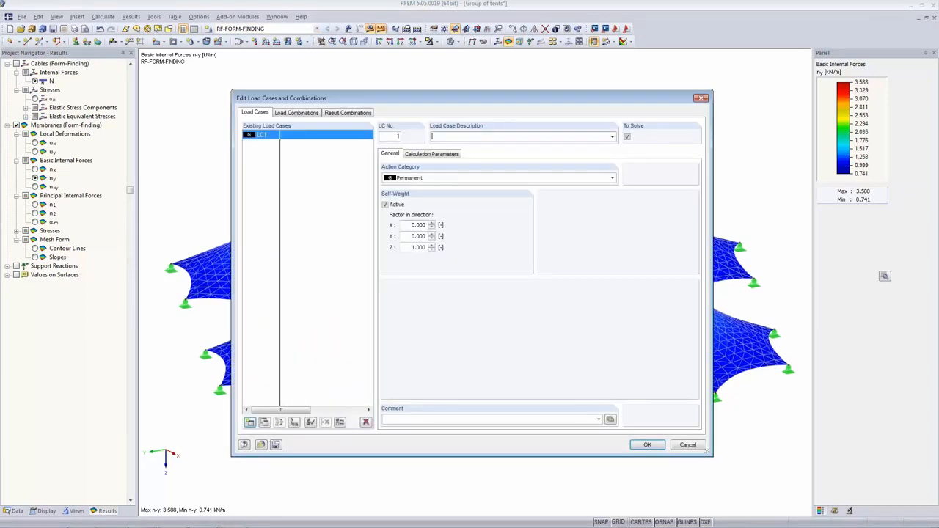
left_click(612, 139)
left_click(558, 145)
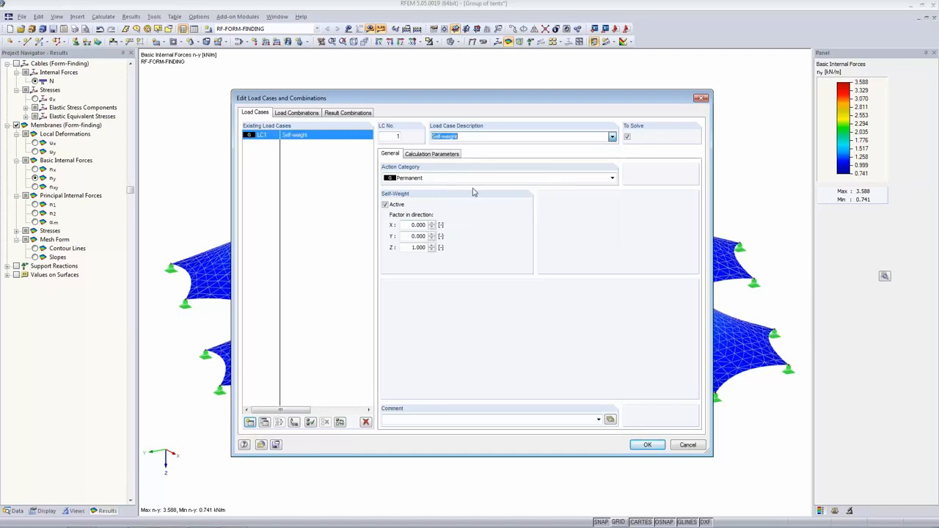
left_click(647, 445)
Calculate load case LC1 Self-weight, view its membrane forces nx, and return to the model without results
left_click(372, 27)
left_click(449, 289)
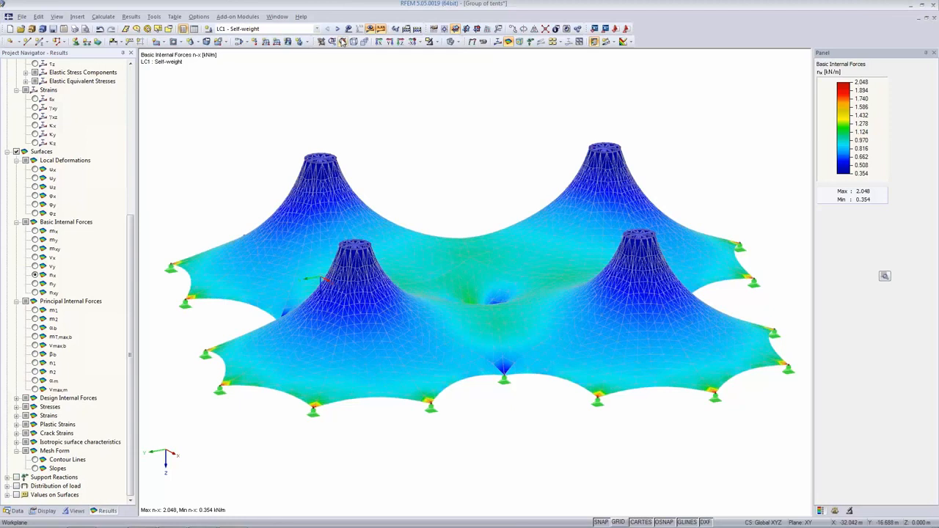
left_click(371, 28)
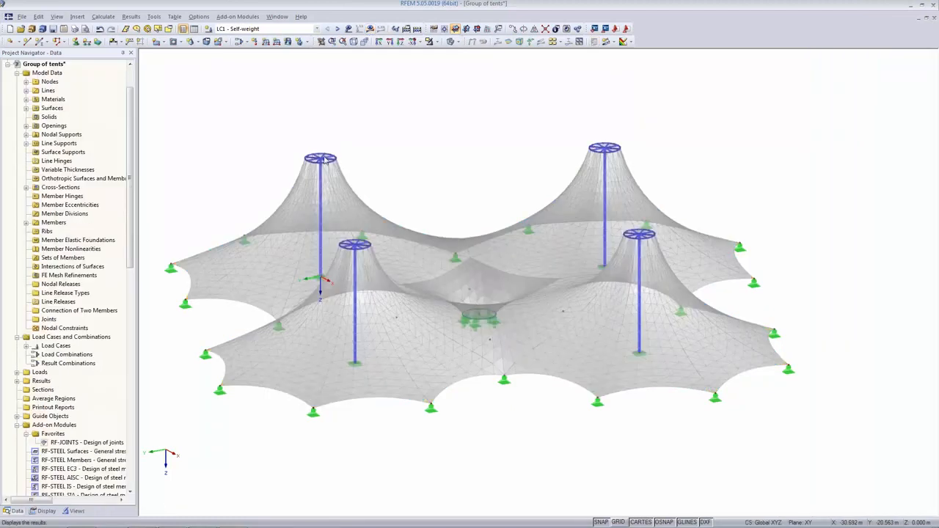
scroll(384, 494, "up", 2)
scroll(379, 471, "down", 3)
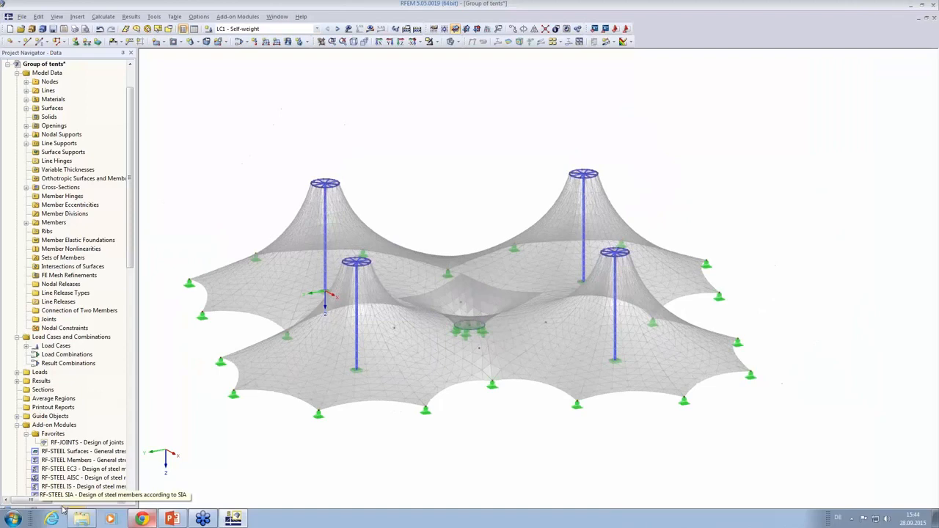
Isolate the nodes with support type 2 - YYY YYY and select the supports at all four mast bases
left_click(46, 510)
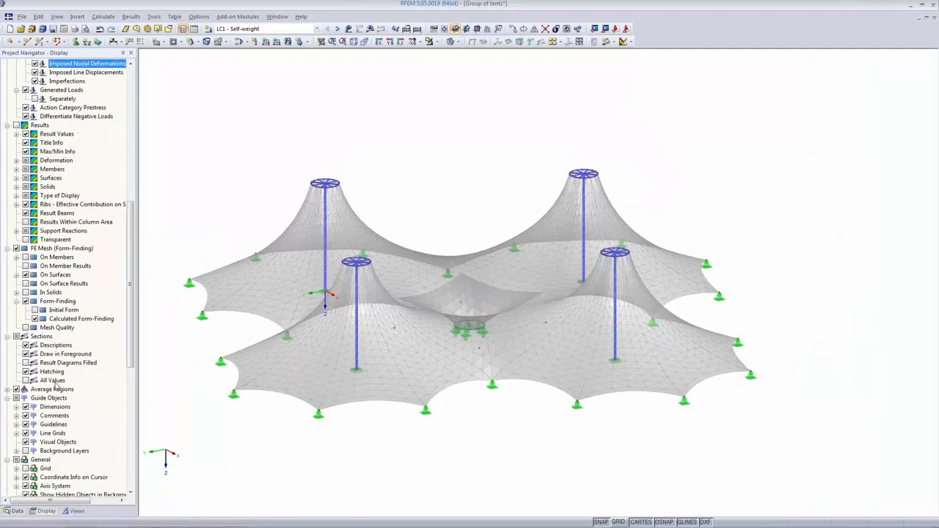
left_click(69, 511)
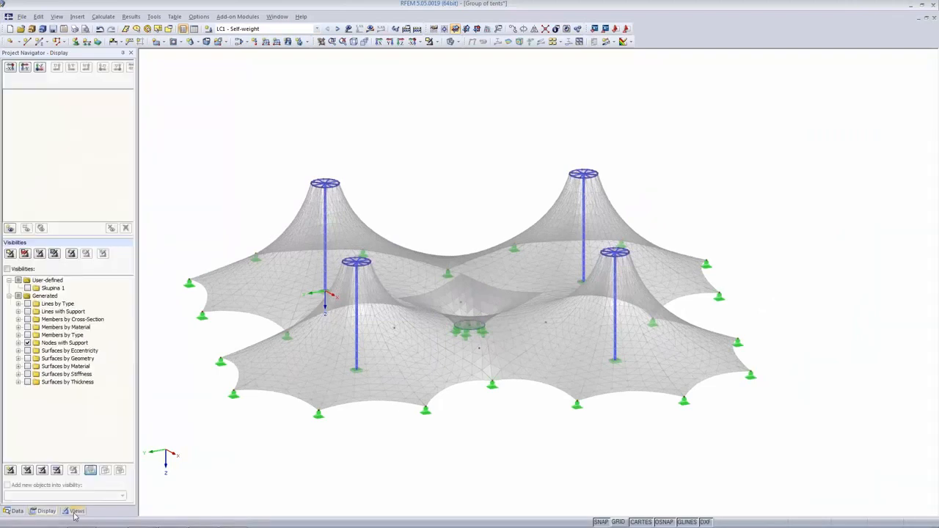
left_click(18, 343)
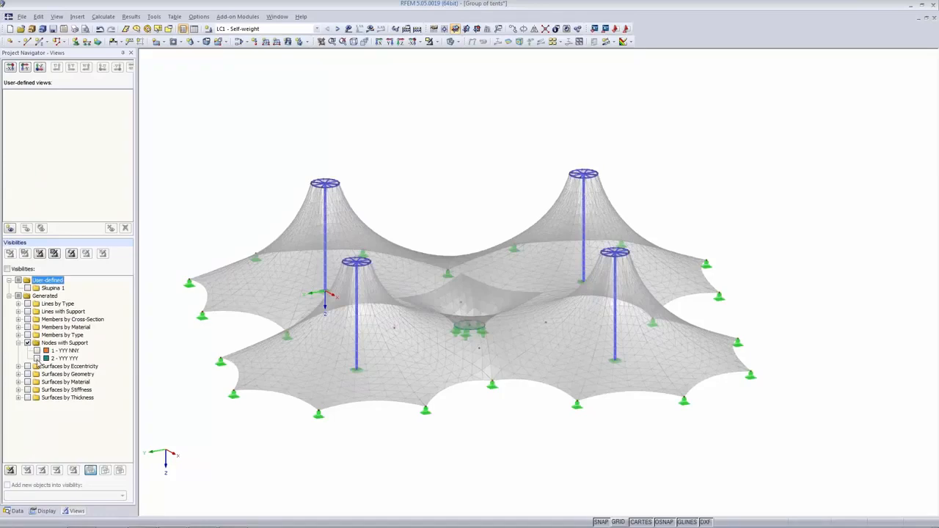
left_click(37, 358)
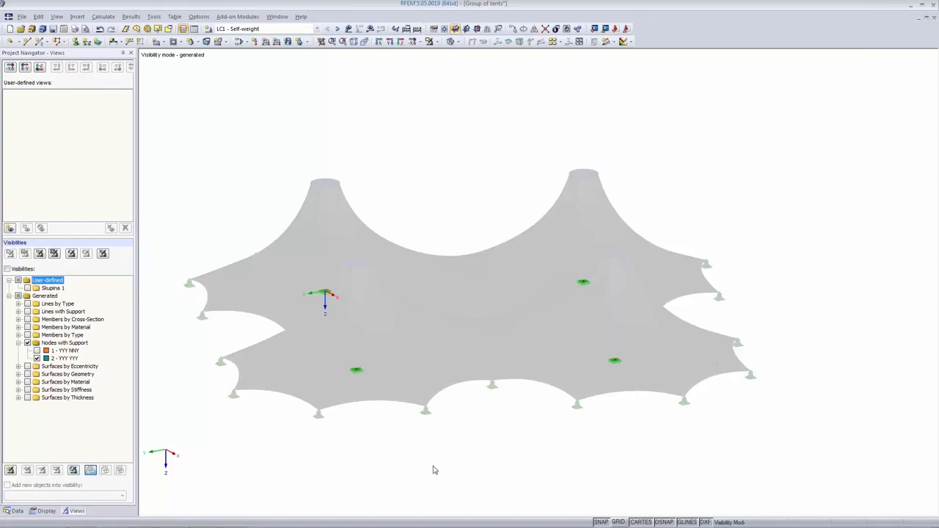
left_click_drag(211, 225, 717, 459)
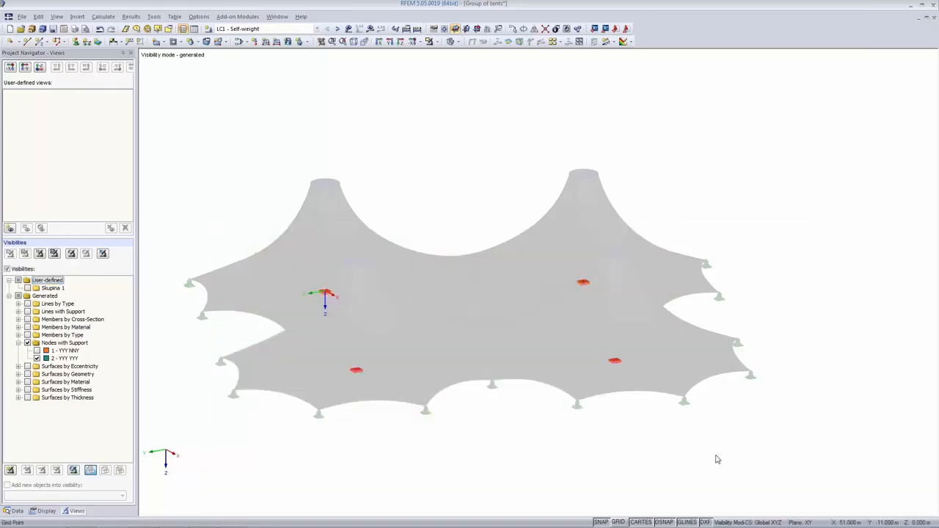
double_click(363, 377)
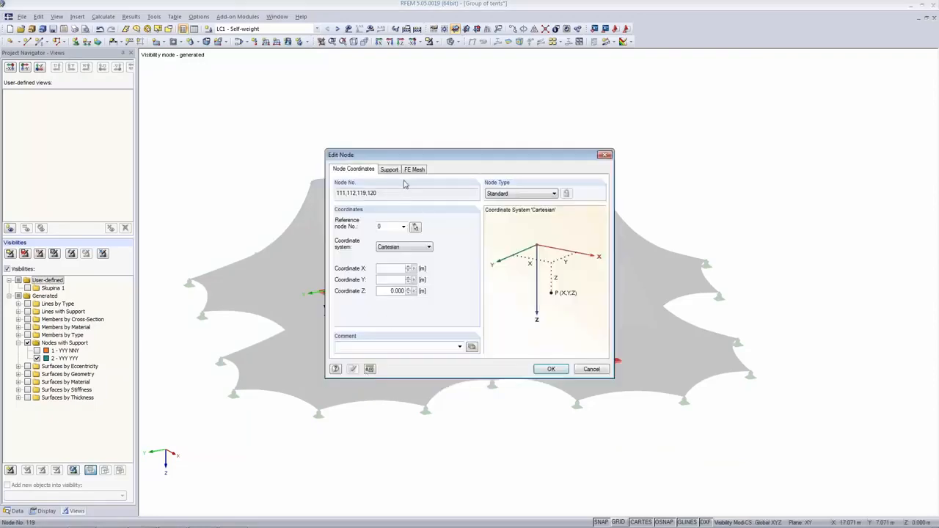
left_click(595, 369)
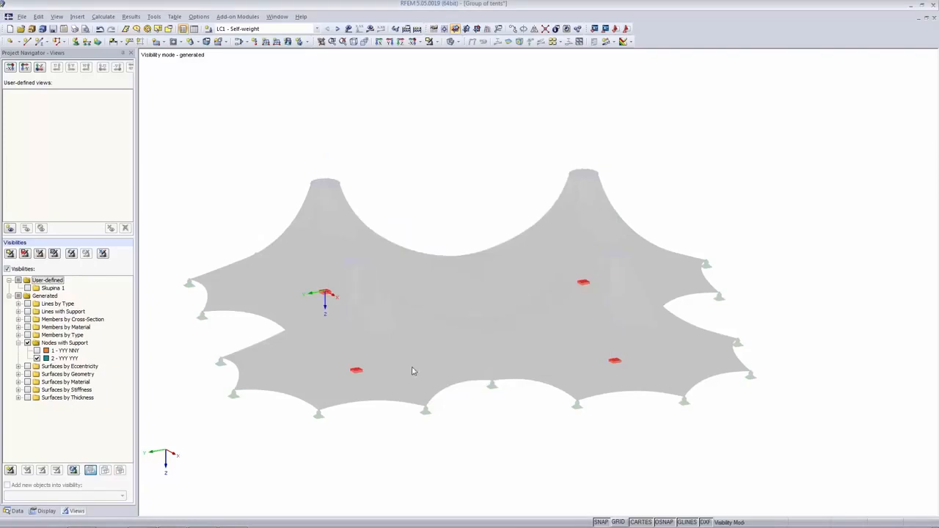
Edit the nodal support shared by the four mast bases, setting the φX' restraint nonlinearity to Temporary for form-finding stage only
right_click(360, 370)
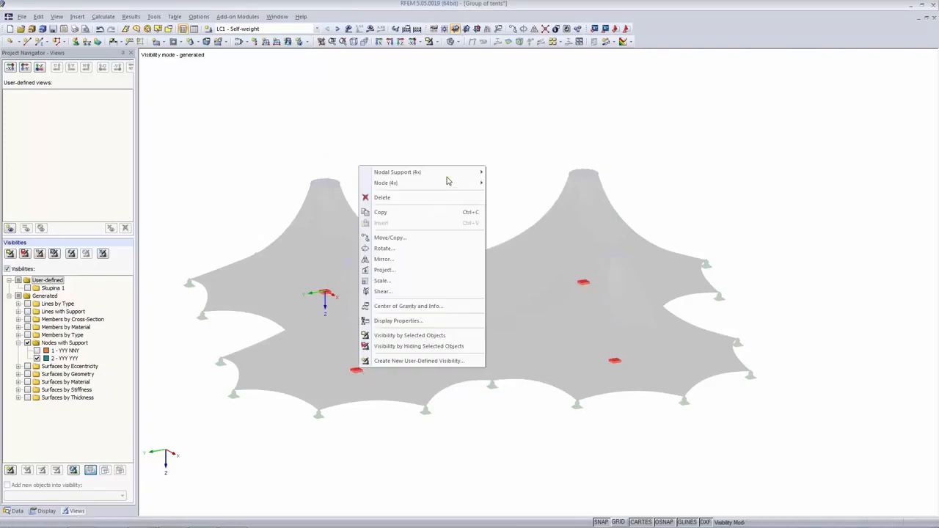
mouse_move(446, 176)
left_click(508, 173)
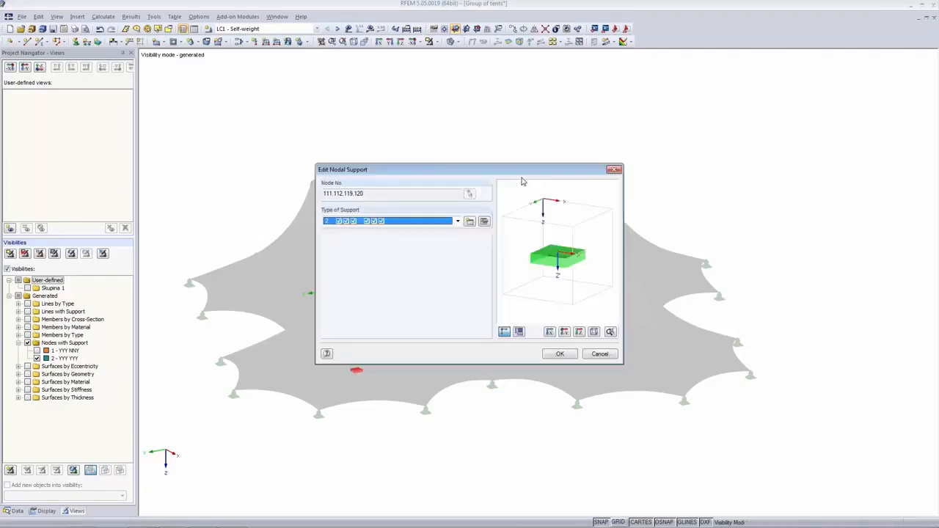
left_click(470, 221)
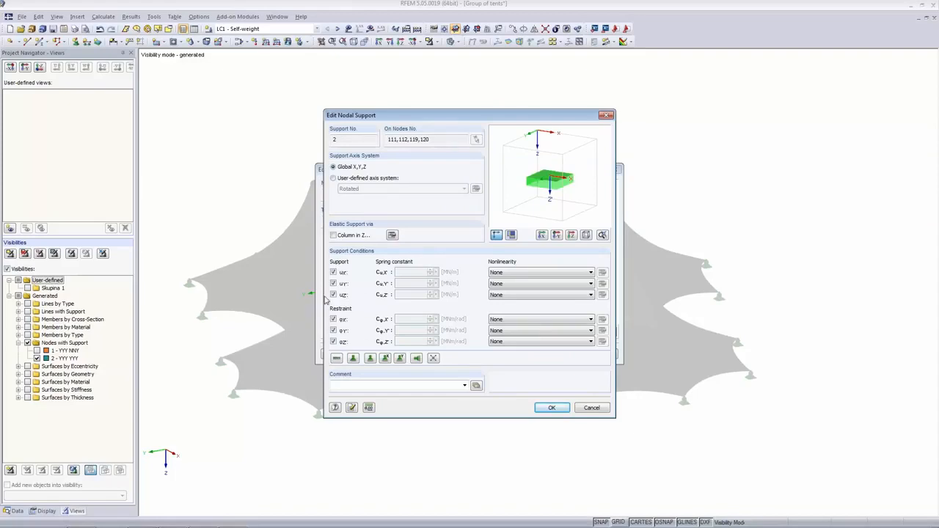
left_click(569, 320)
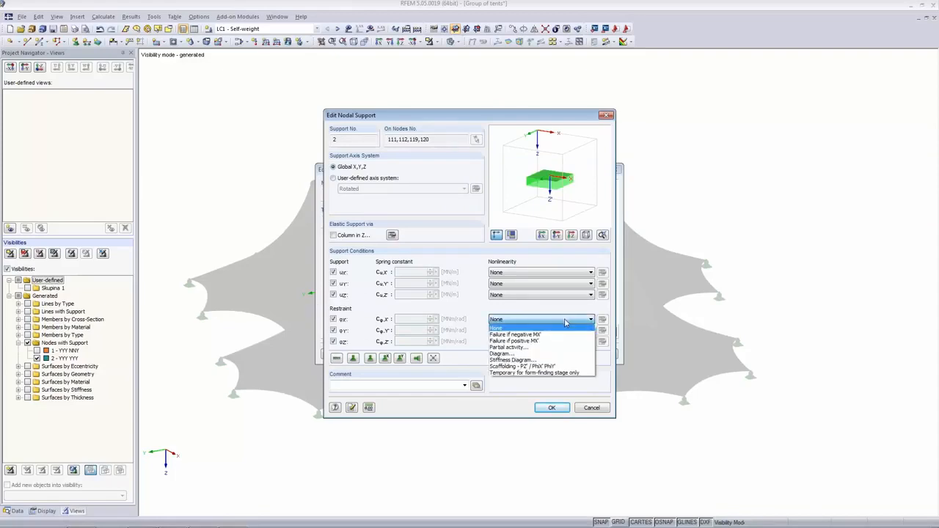
left_click(570, 374)
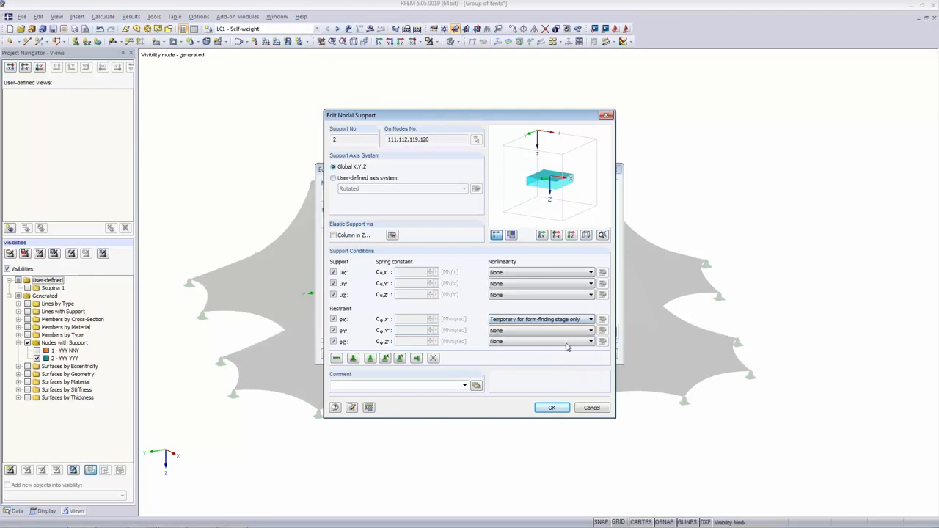
Set the φY' and φZ' restraints to Temporary for form-finding stage only and apply the support to the four mast bases
left_click(565, 331)
left_click(568, 385)
left_click(556, 343)
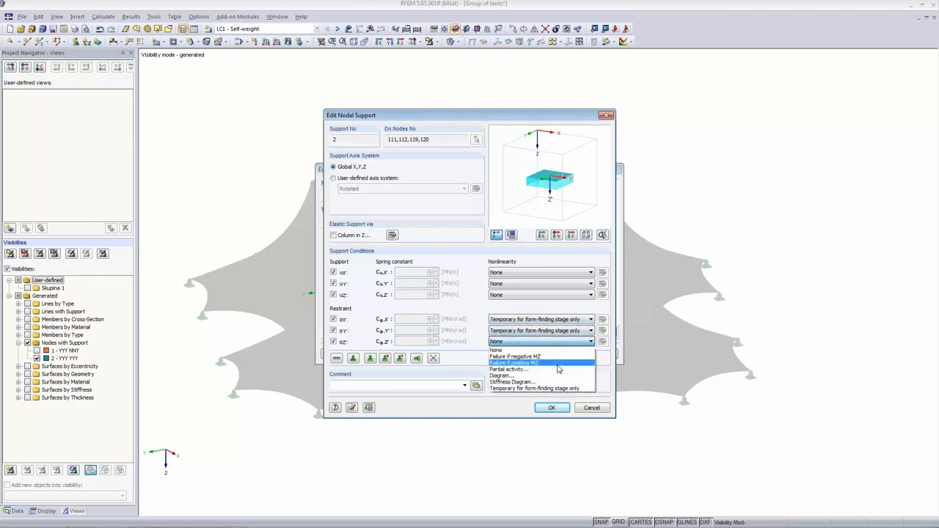
left_click(559, 388)
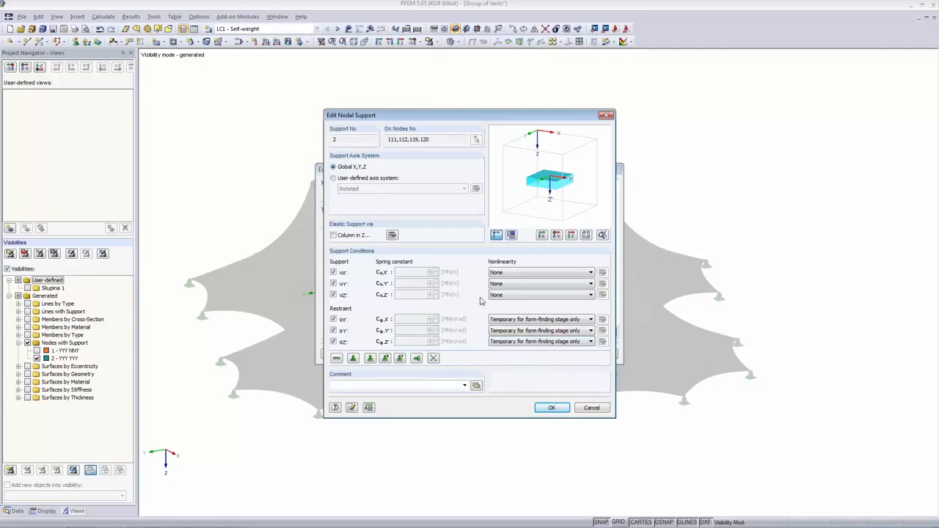
left_click(550, 408)
left_click(455, 287)
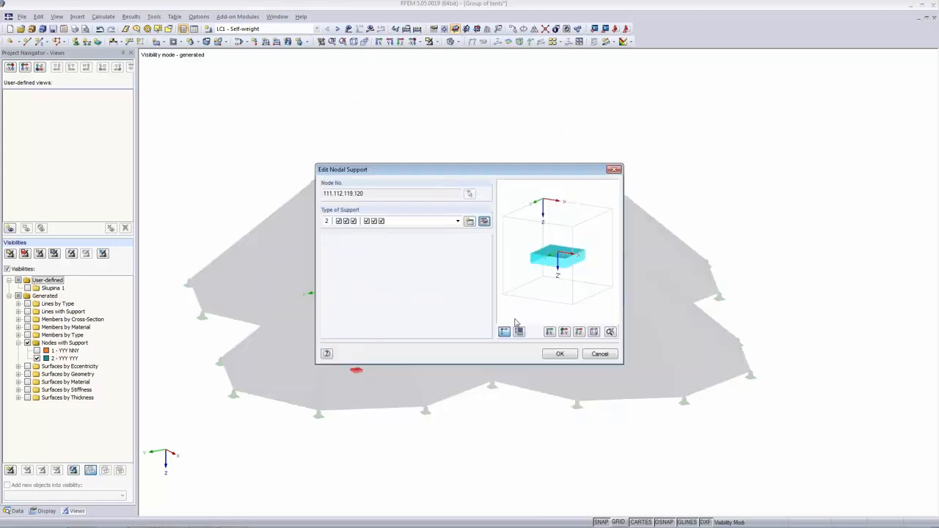
left_click(559, 355)
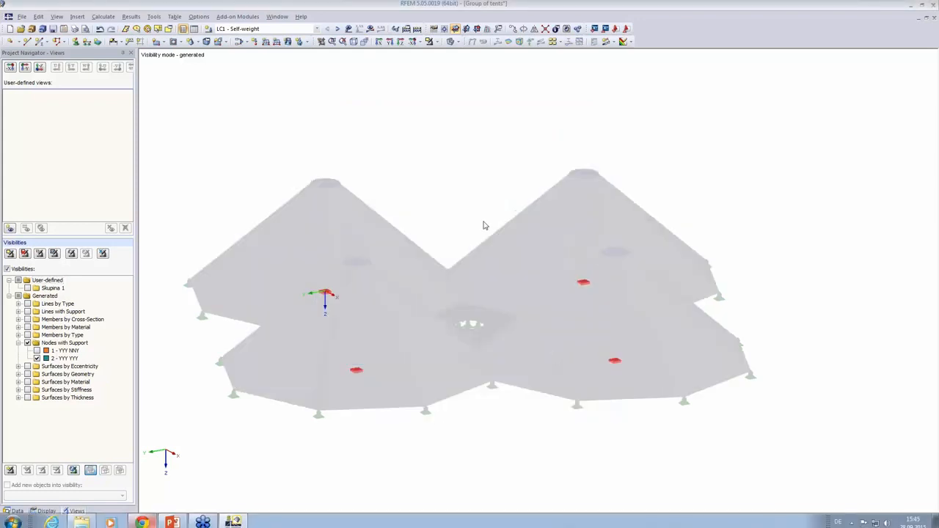
Calculate load case LC1 - Self-weight for the whole group of tents and display its membrane forces ny
left_click(435, 42)
left_click(450, 126)
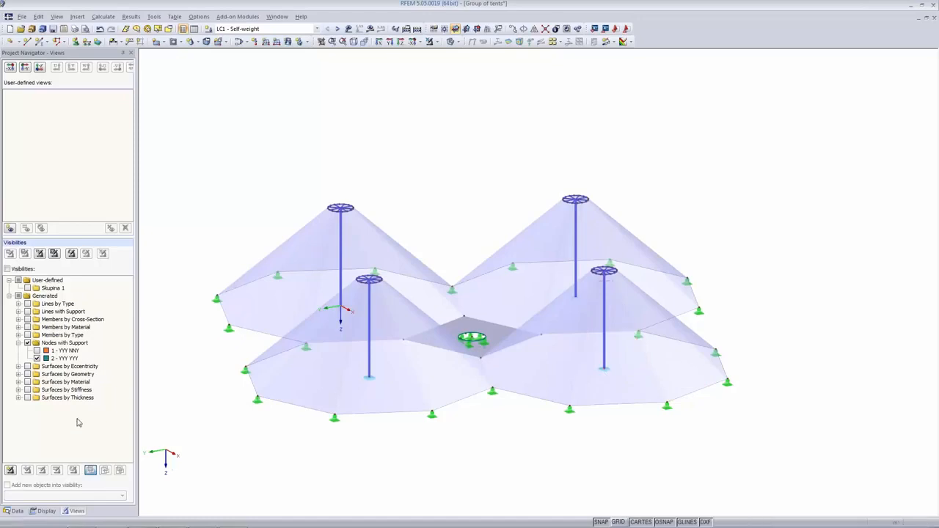
left_click(268, 31)
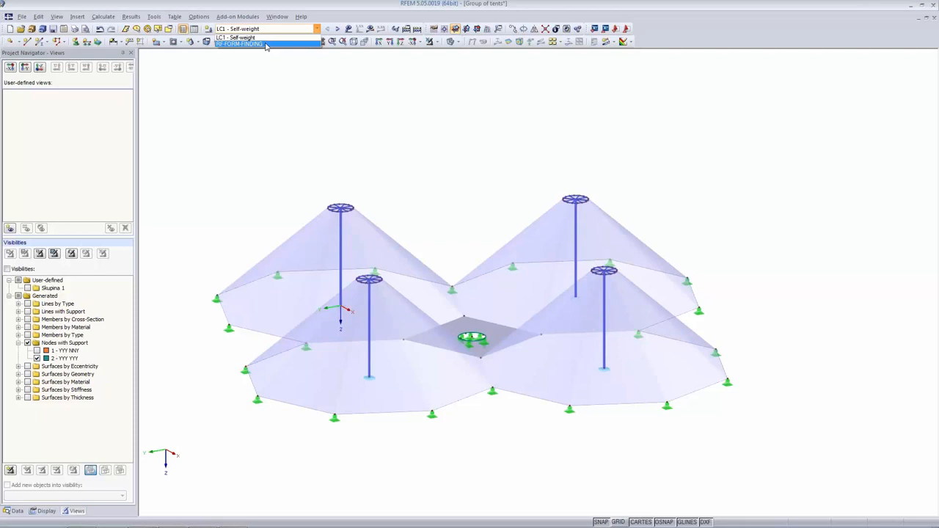
left_click(265, 31)
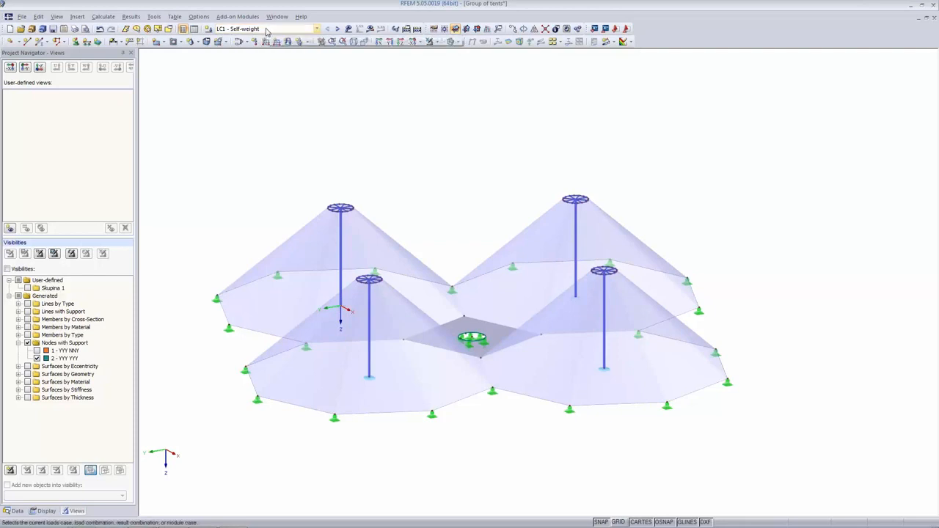
left_click(370, 29)
left_click(446, 282)
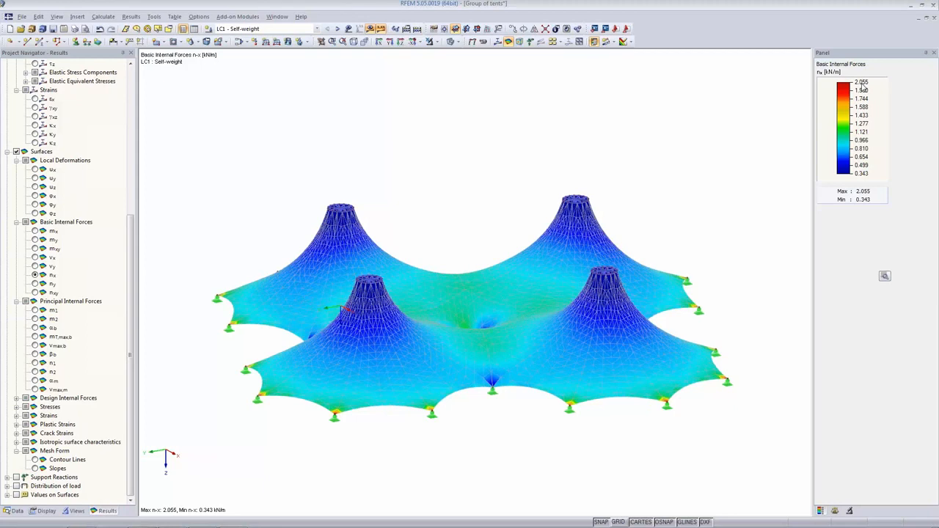
left_click(34, 284)
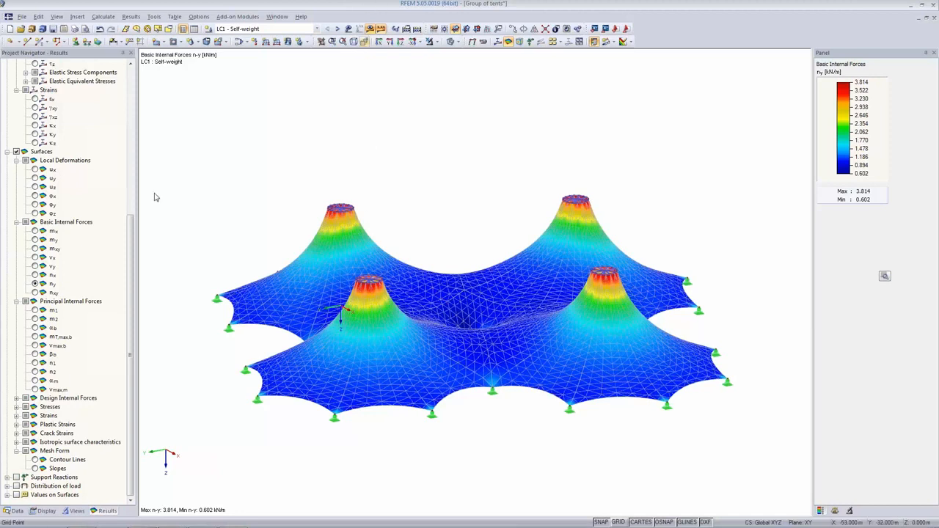
Cut through the tents with an X-Z clipping plane, moving it in 0.5 m steps to an offset of -1 m, and close it
left_click(77, 17)
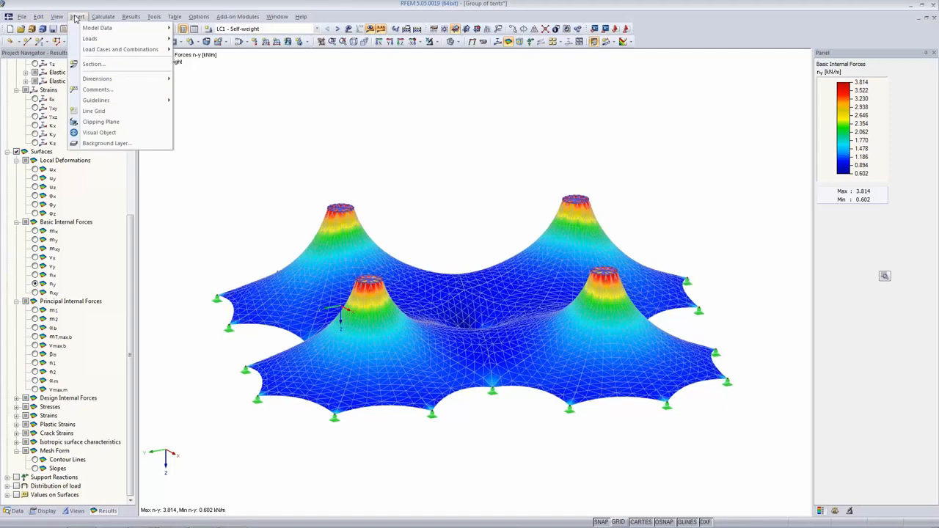
mouse_move(102, 16)
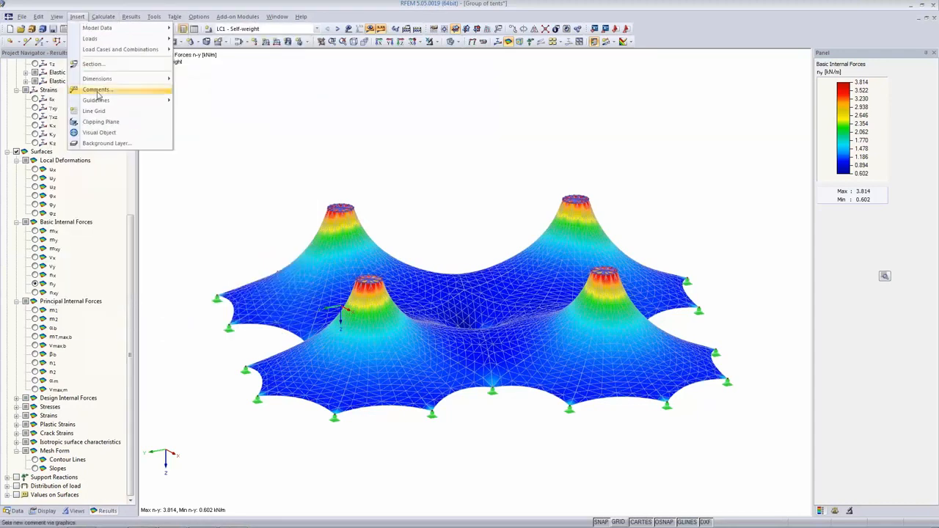
left_click(97, 124)
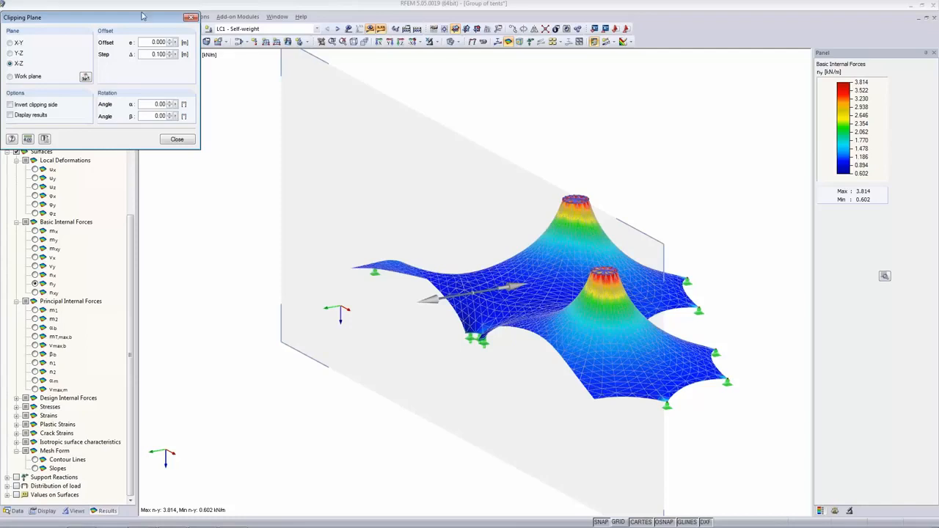
double_click(158, 54)
type("0.5")
left_click(170, 42)
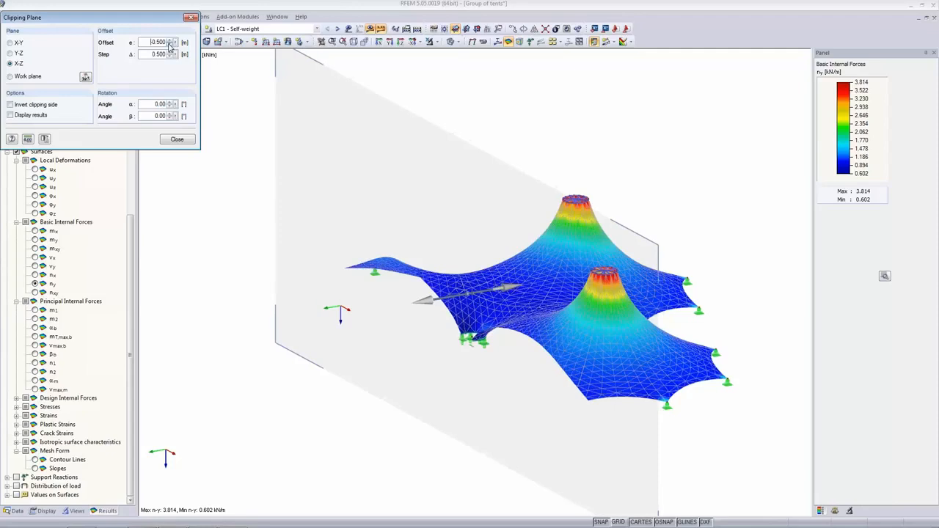
left_click(170, 44)
left_click(170, 45)
left_click_drag(169, 45, 170, 43)
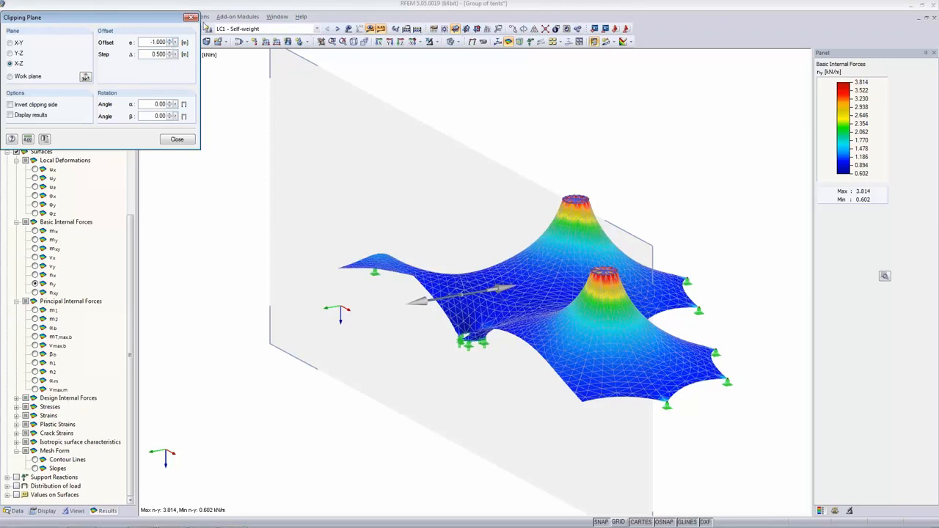
left_click(189, 17)
Open the Mast+Cables model and show all of its objects instead of the generated visibility
left_click(21, 29)
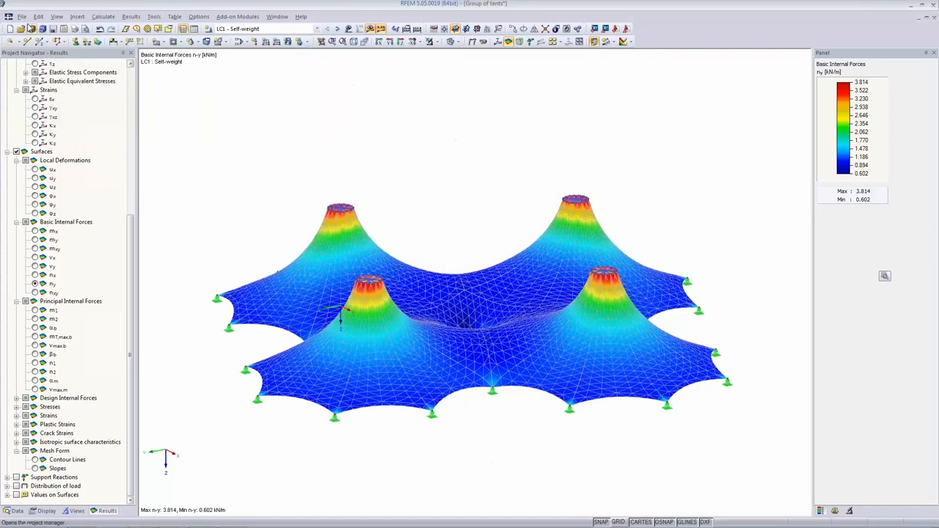
left_click(355, 200)
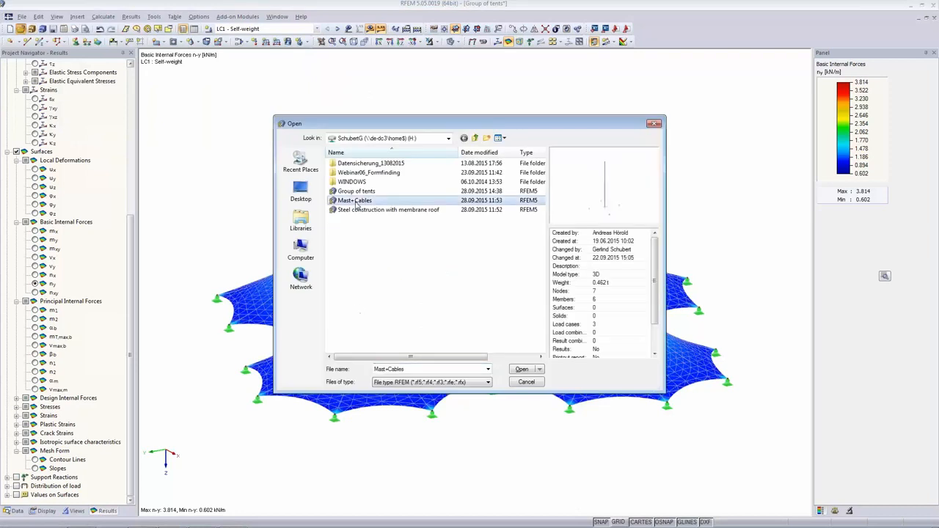
left_click(524, 377)
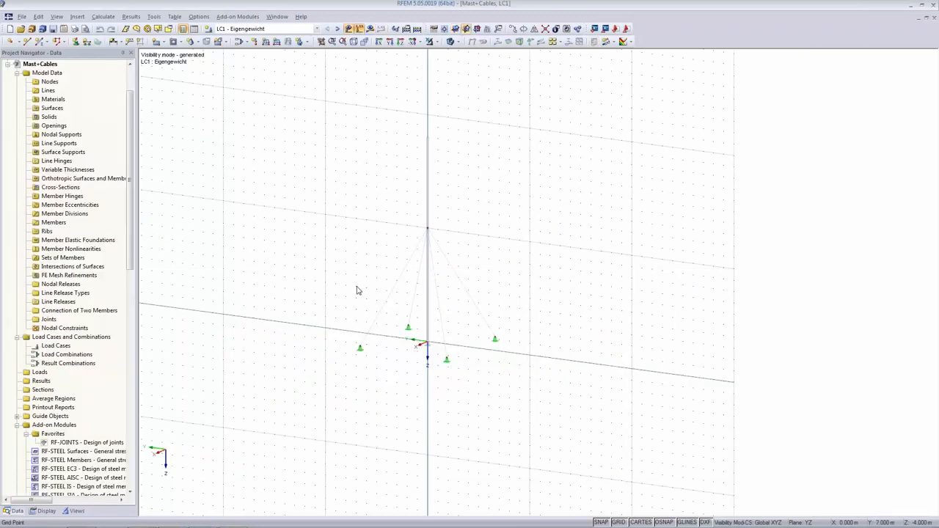
middle_click_drag(657, 269, 648, 270)
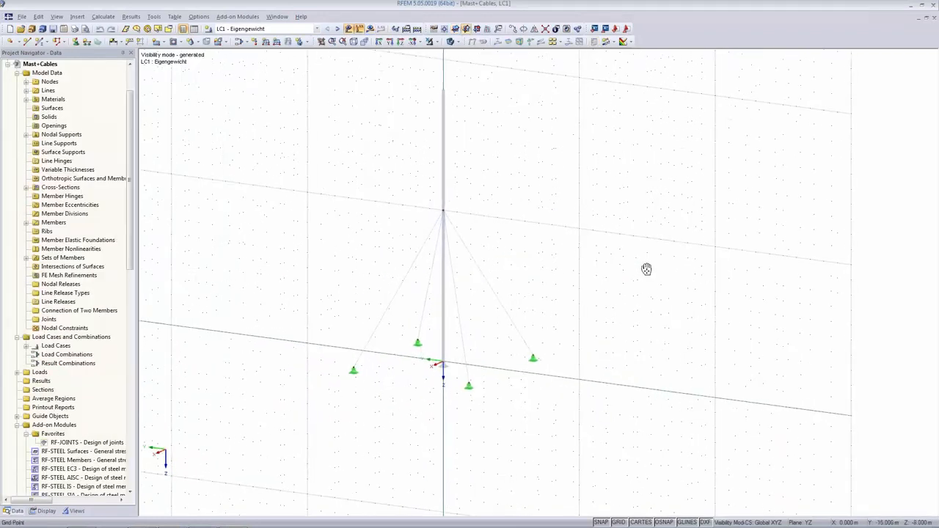
left_click(432, 42)
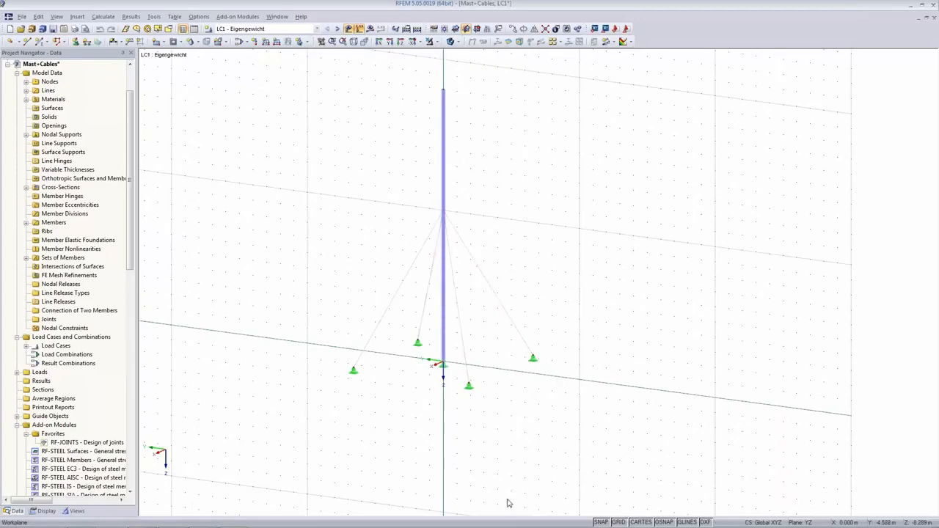
double_click(460, 330)
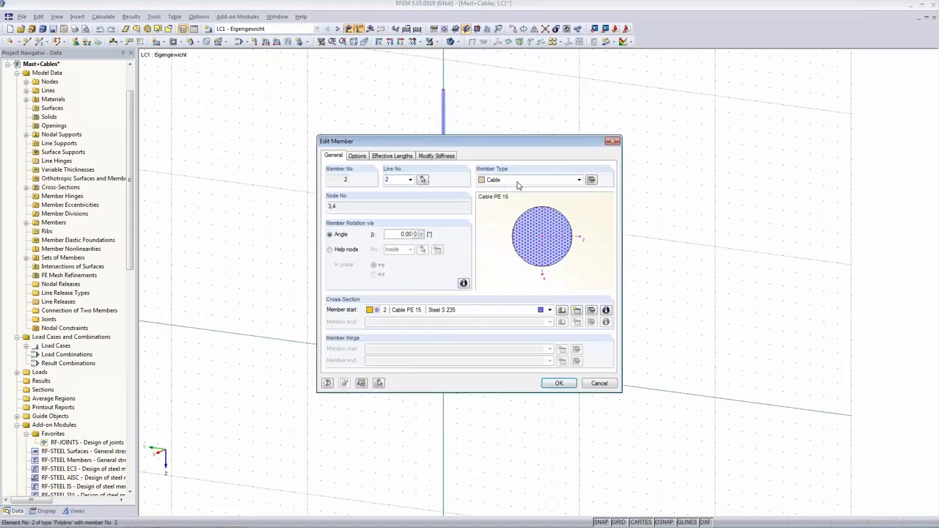
left_click(591, 179)
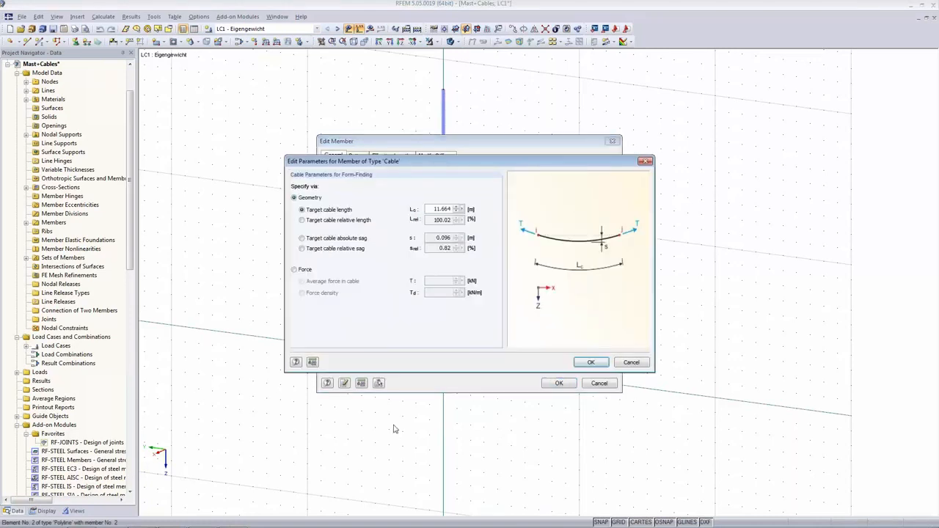
left_click(629, 363)
left_click(598, 383)
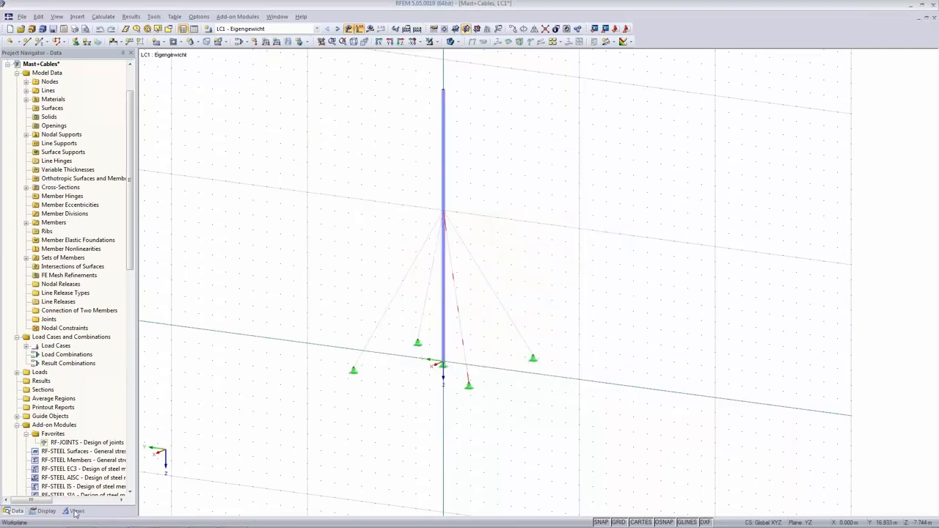
Isolate the members of type Cable and select all four guy cables
left_click(75, 510)
left_click(18, 327)
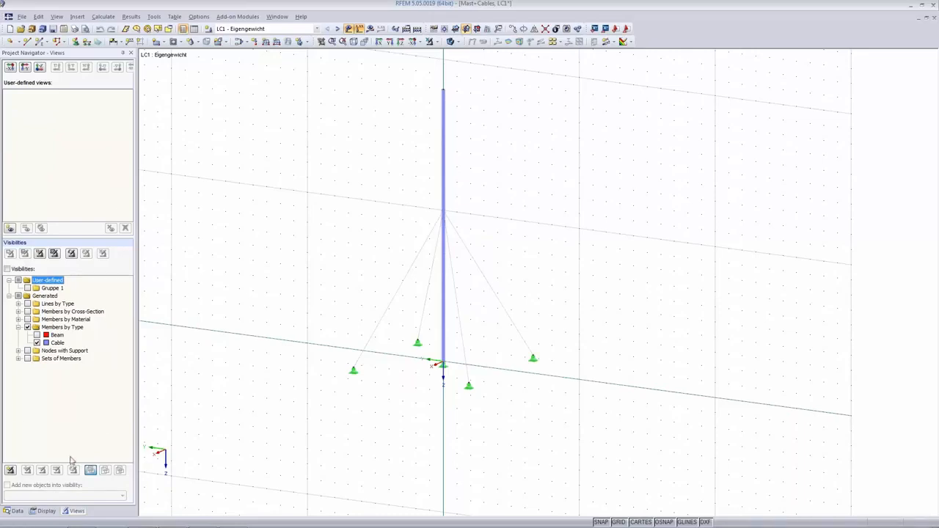
left_click(36, 342)
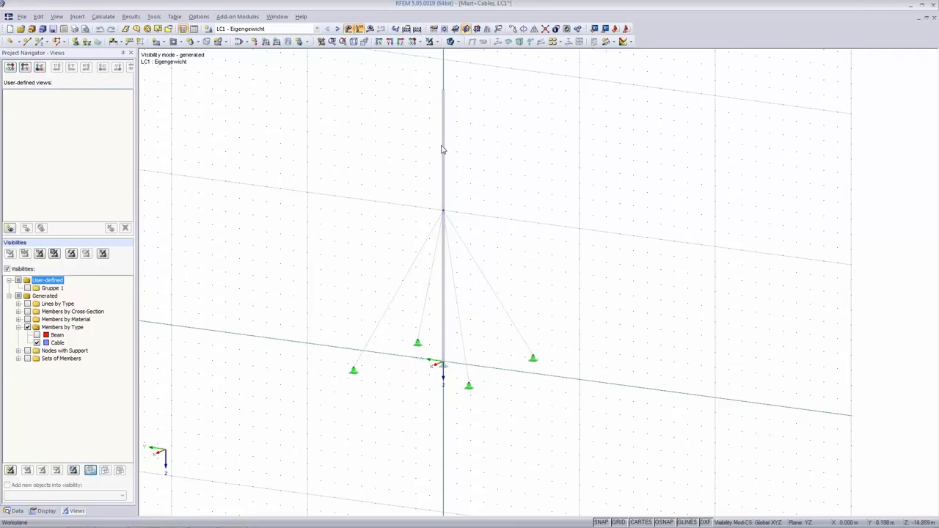
left_click_drag(219, 119, 688, 452)
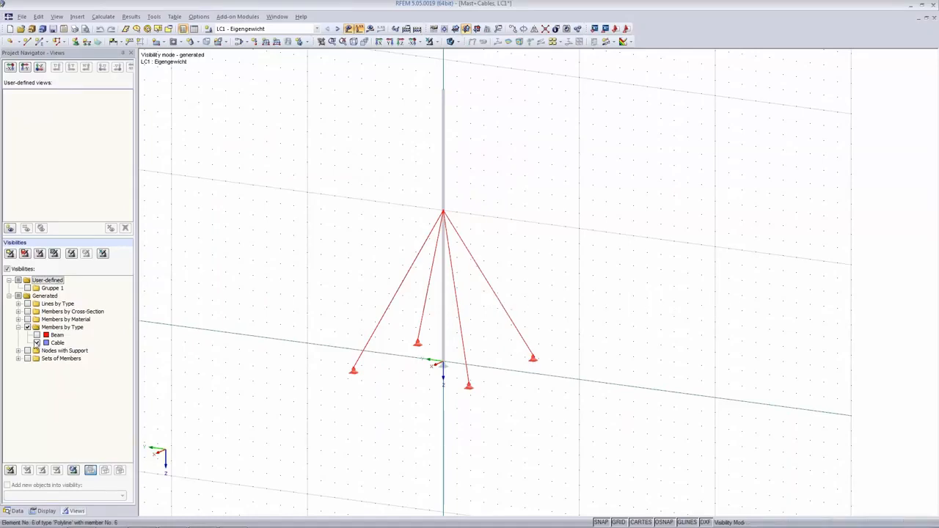
Specify the form-finding of the four selected cables via force, with an average cable force of 1 kN
right_click(521, 339)
mouse_move(549, 128)
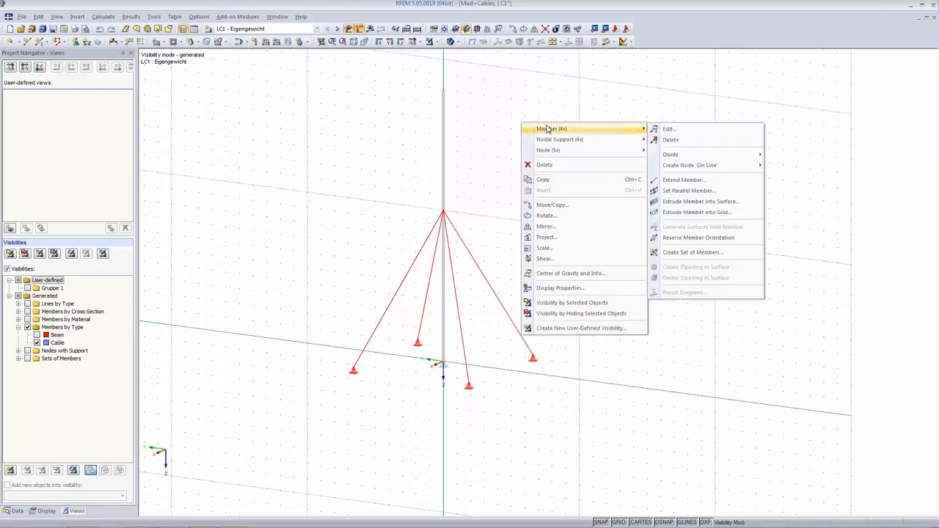
left_click(715, 130)
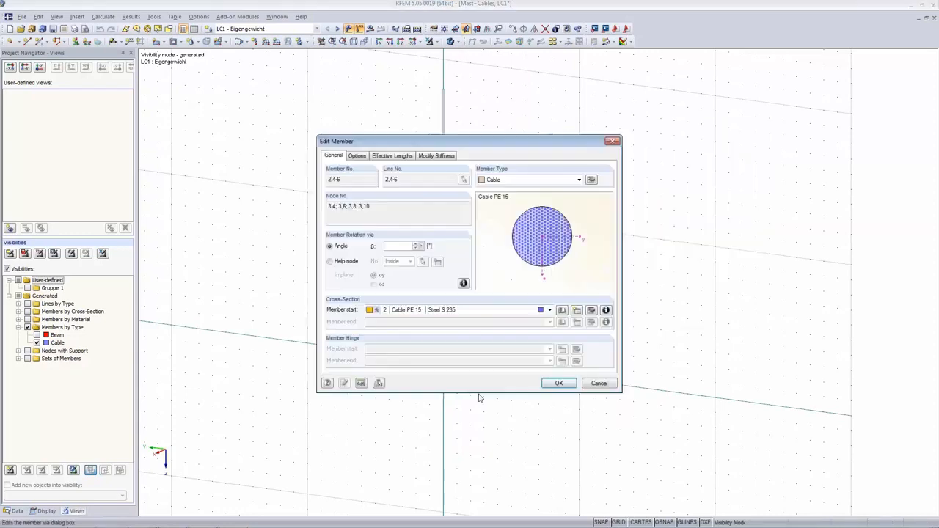
left_click(592, 180)
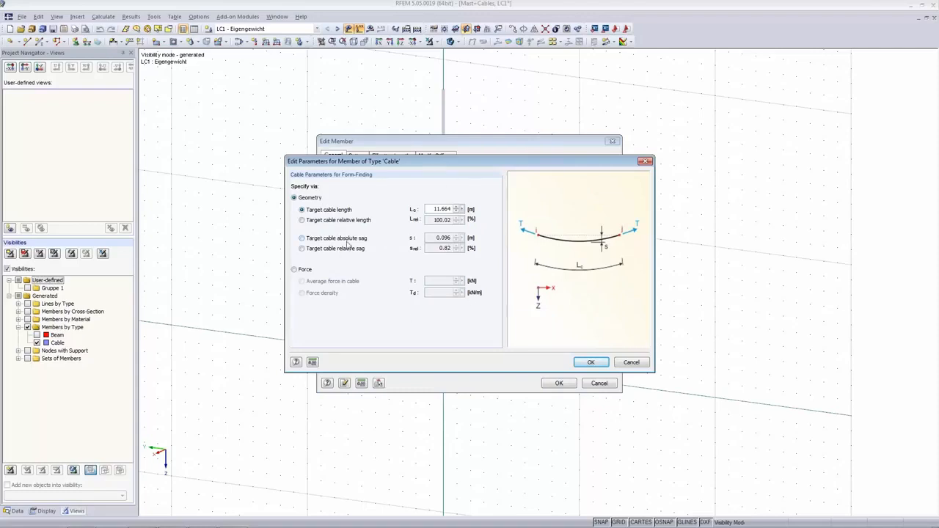
left_click(294, 270)
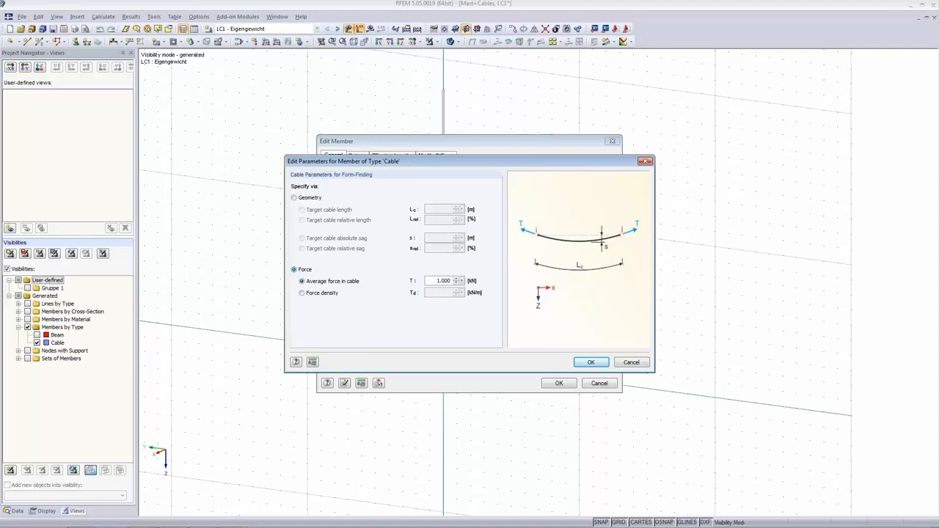
left_click(592, 363)
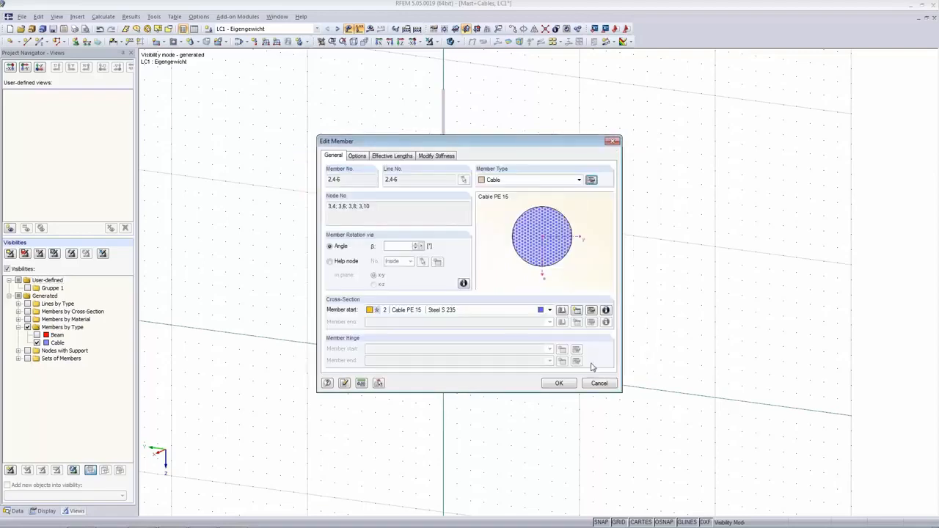
left_click(559, 383)
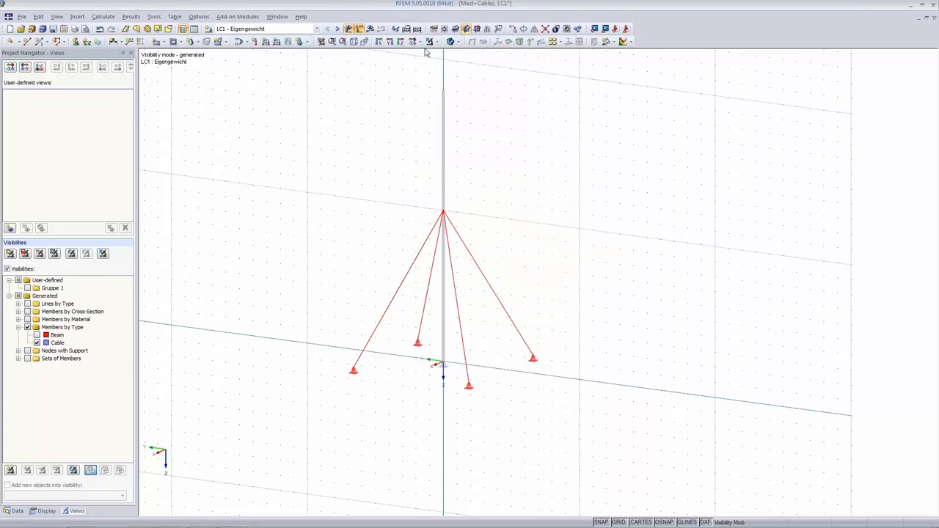
Review the form-finding calculation parameters, including the speed of convergence, and accept them
left_click(407, 29)
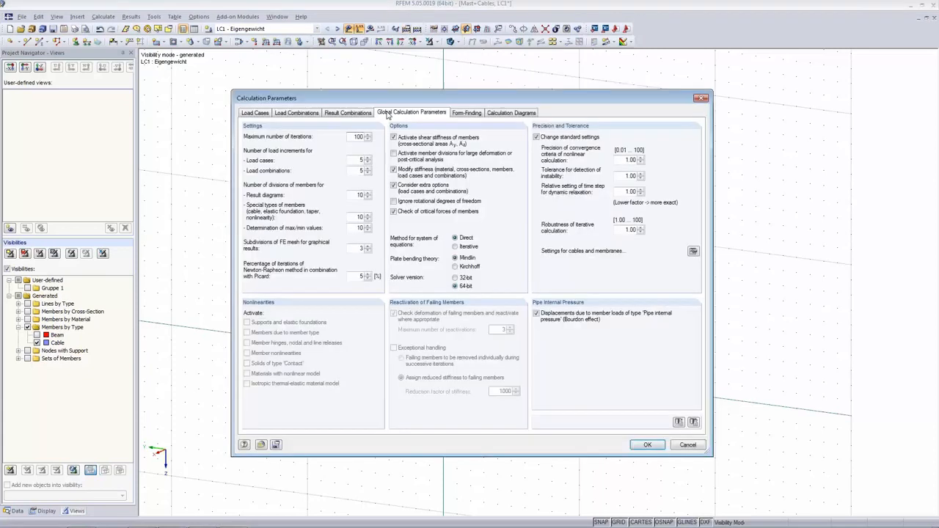
left_click(469, 113)
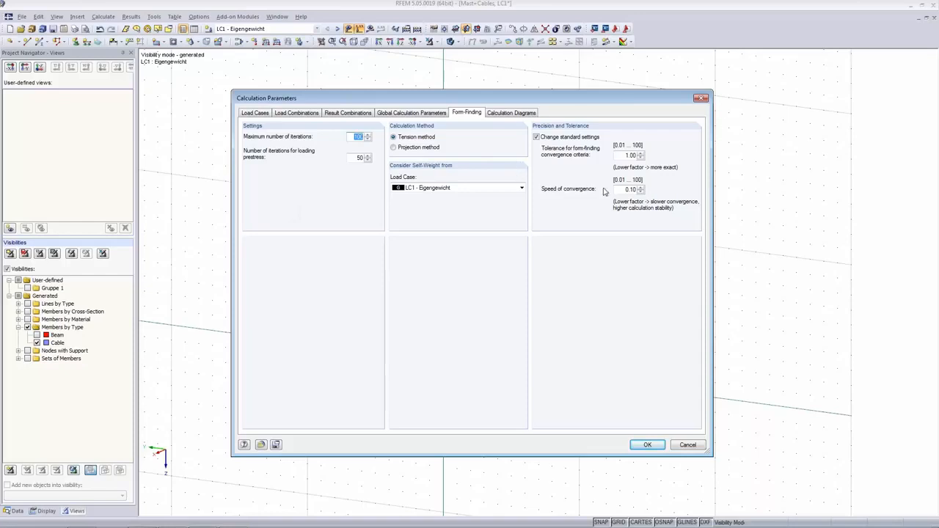
double_click(625, 190)
left_click(645, 445)
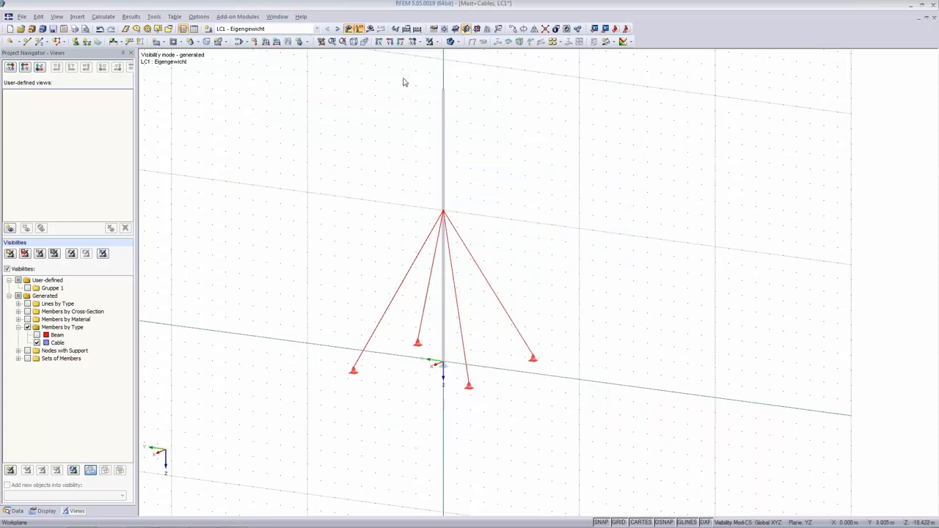
Review the FE mesh settings for members and surfaces and accept them
left_click(114, 18)
left_click(116, 129)
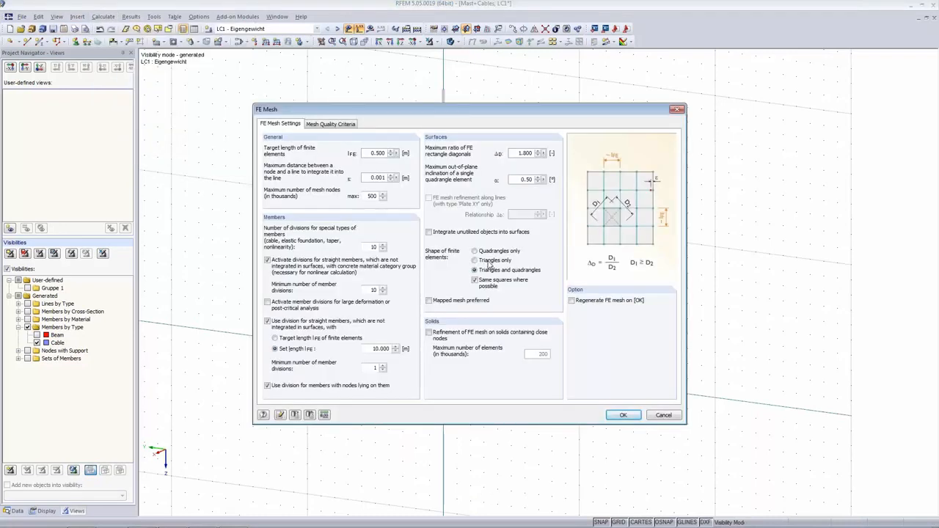
left_click_drag(496, 110, 456, 133)
left_click(587, 436)
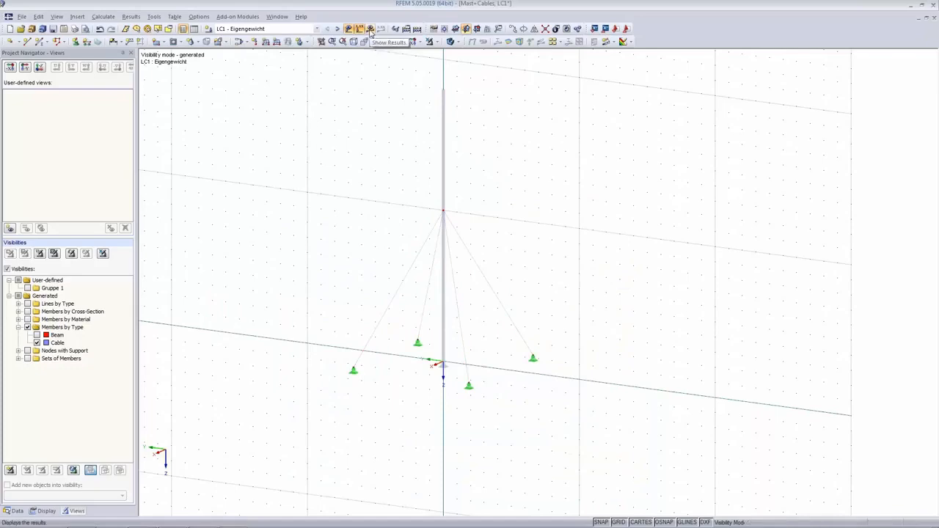
Calculate the RF-FORM-FINDING case and display the global deformations of the cables
left_click(257, 30)
left_click(256, 50)
left_click(370, 29)
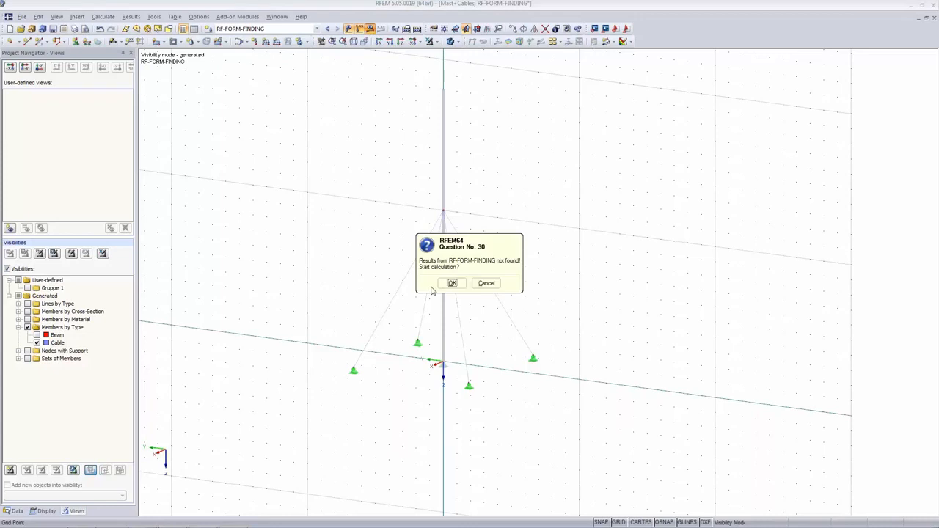
left_click(447, 284)
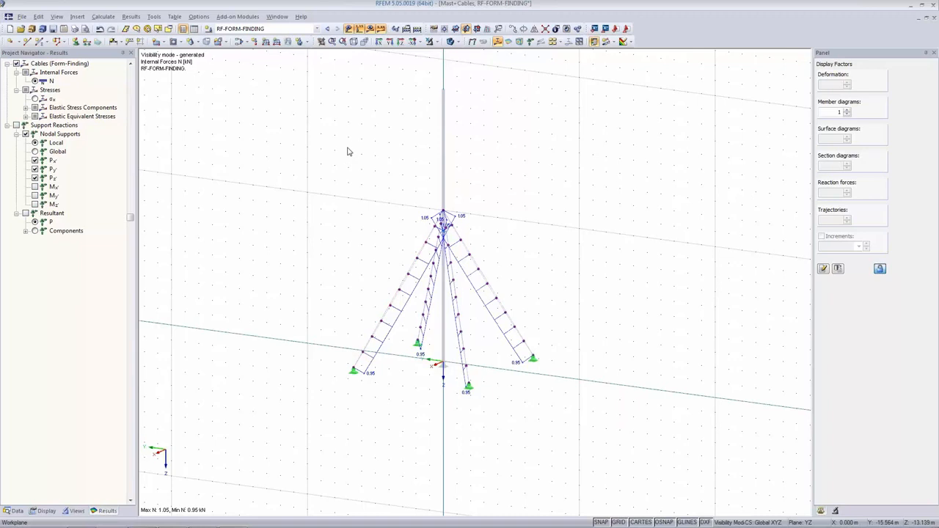
left_click(472, 41)
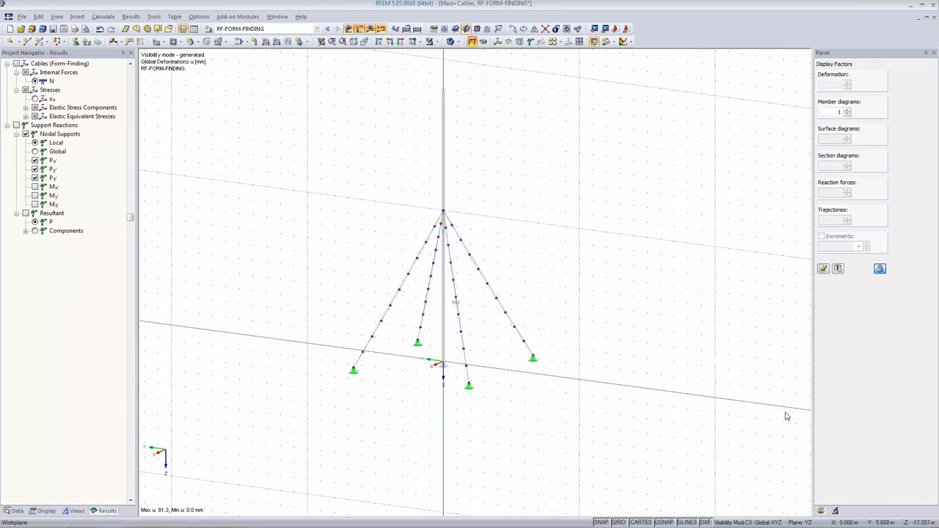
Examine the form-found cable sag and deformation label close up on the front cable
scroll(506, 345, "up", 3)
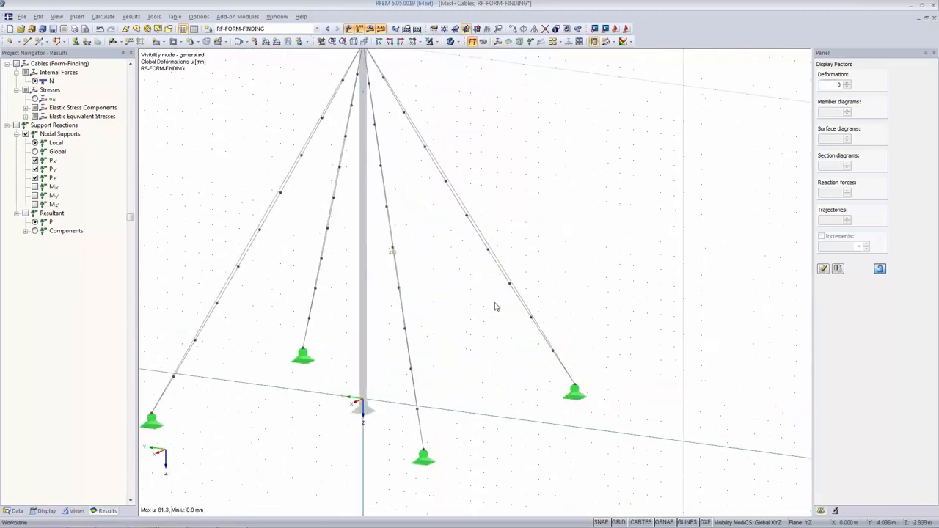
scroll(490, 304, "up", 2)
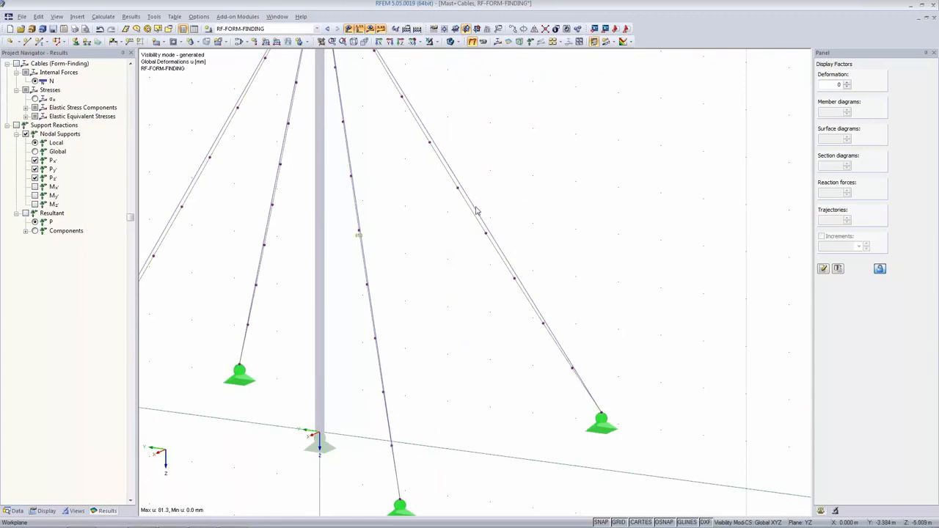
middle_click_drag(424, 272, 596, 275)
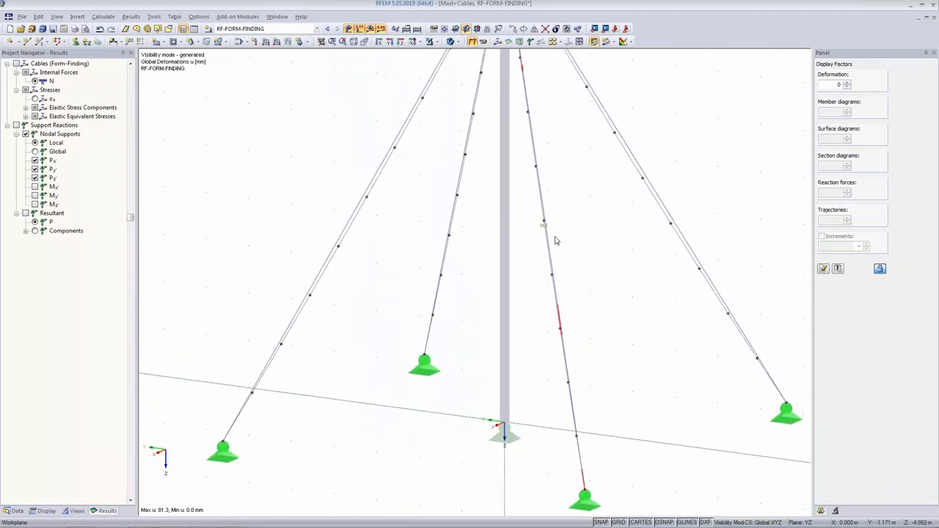
scroll(555, 240, "up", 5)
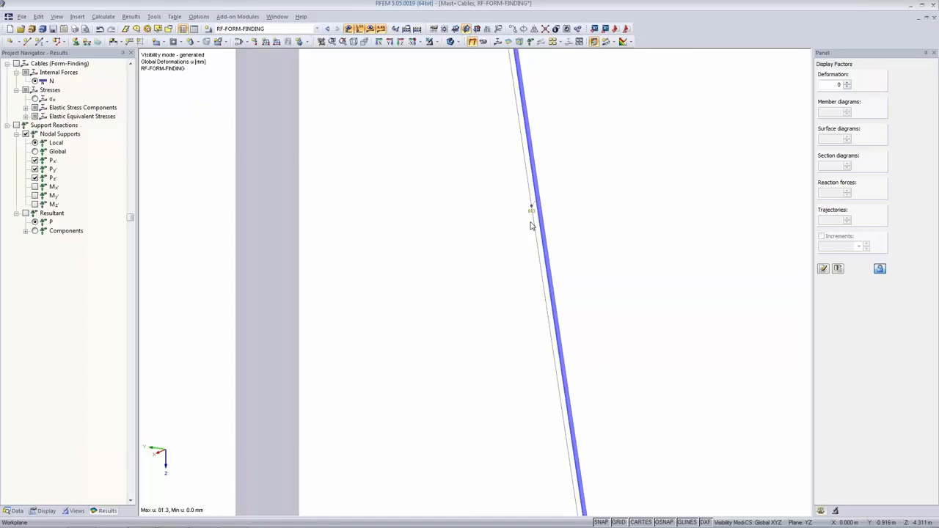
scroll(531, 222, "up", 2)
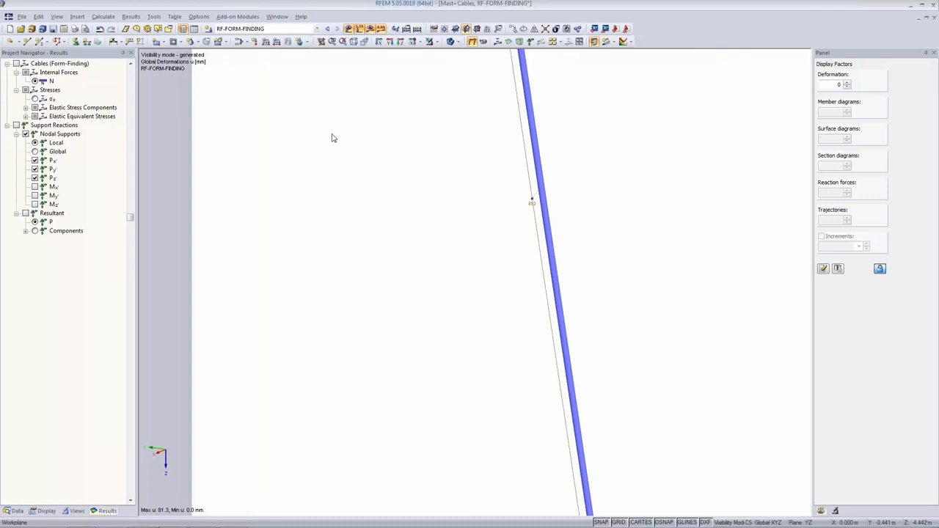
scroll(413, 201, "down", 2)
scroll(413, 201, "down", 5)
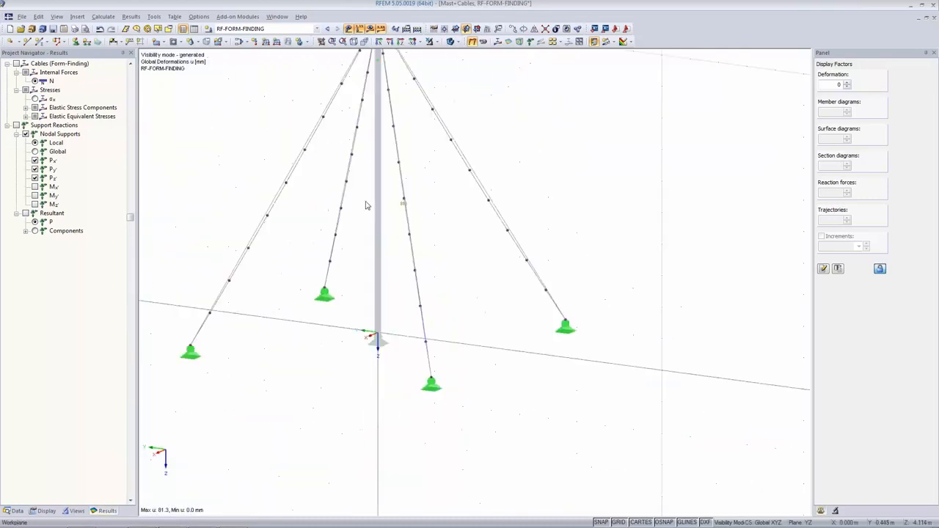
Specify the form-finding of all four cables via geometry, with a target cable absolute sag of 0.080 m
left_click_drag(226, 109, 484, 283)
right_click(395, 176)
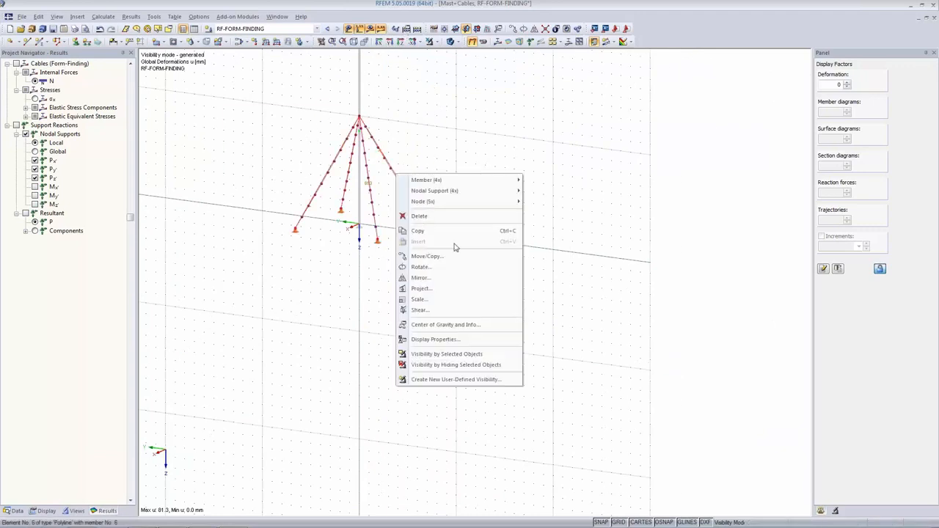
left_click(441, 180)
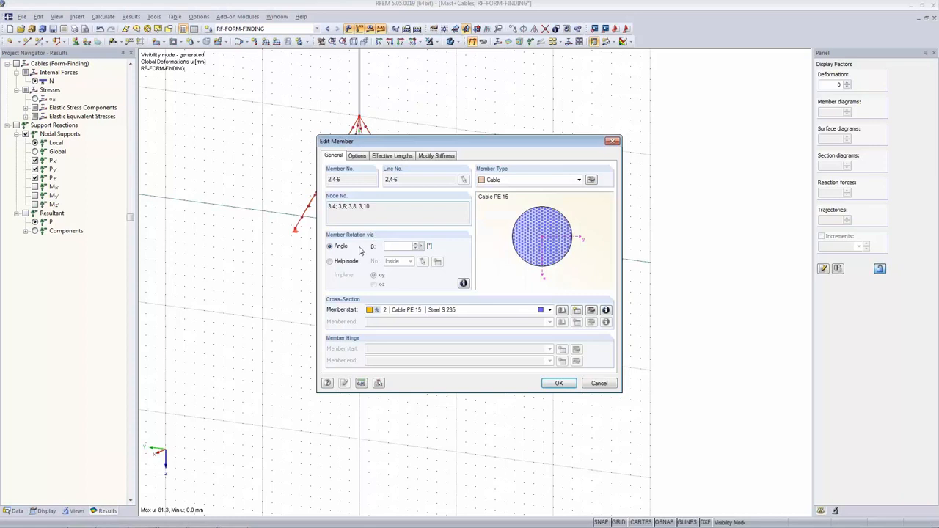
left_click(591, 180)
left_click(294, 198)
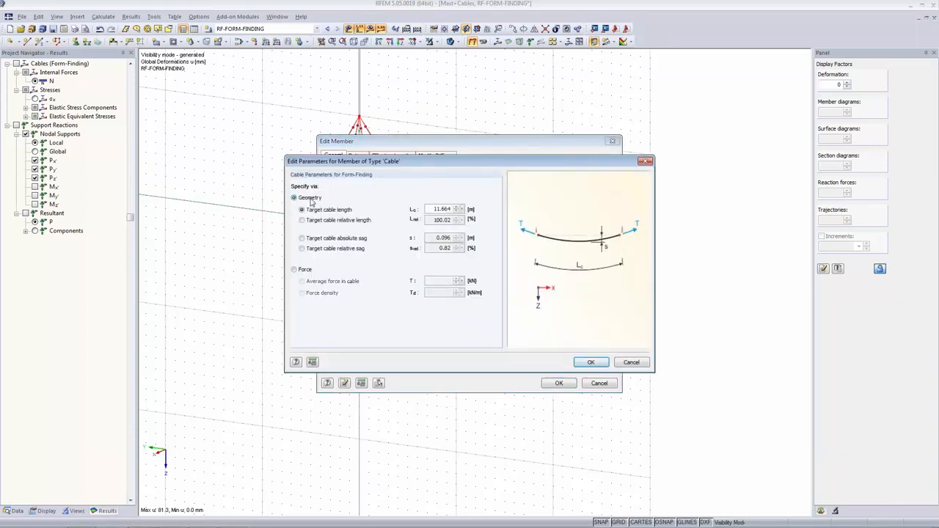
left_click(301, 239)
double_click(449, 237)
type("0.08")
key("Tab")
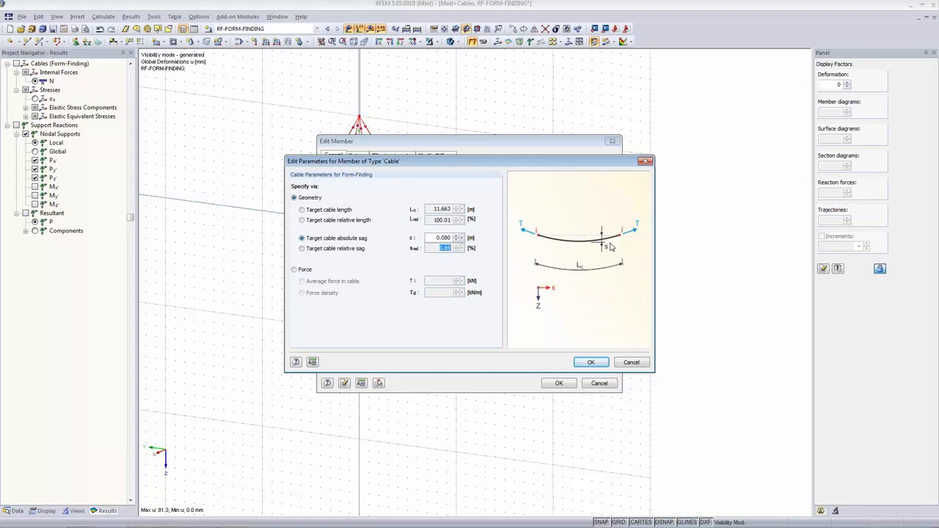
left_click(590, 362)
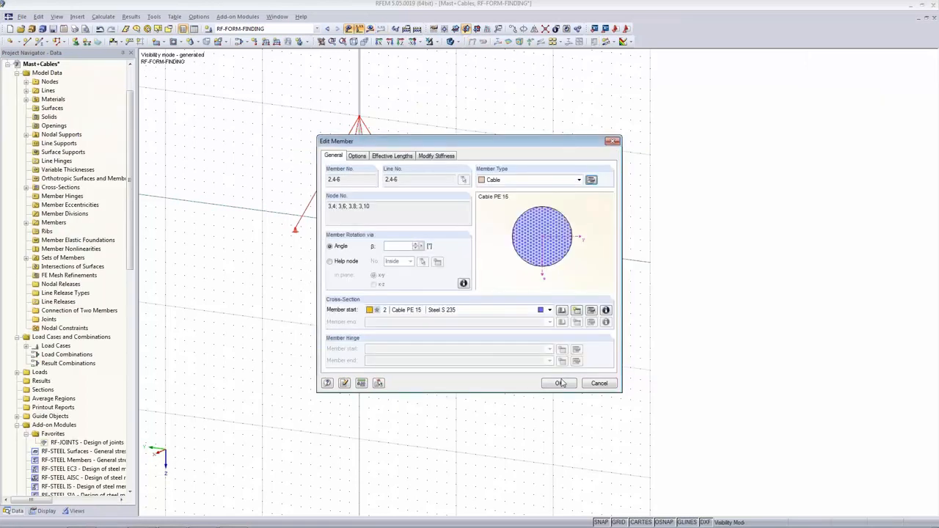
left_click(559, 383)
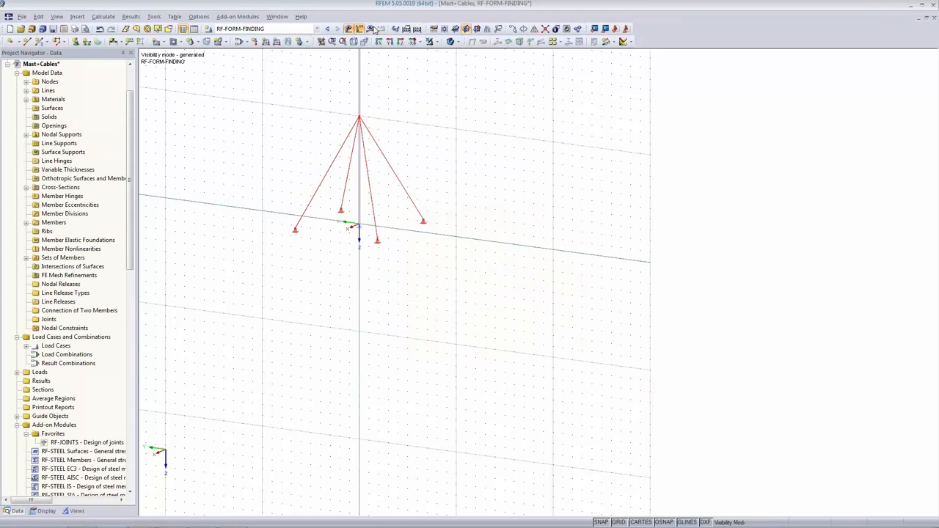
Recalculate the RF-FORM-FINDING case and reduce the display factor of the deformations
left_click(369, 30)
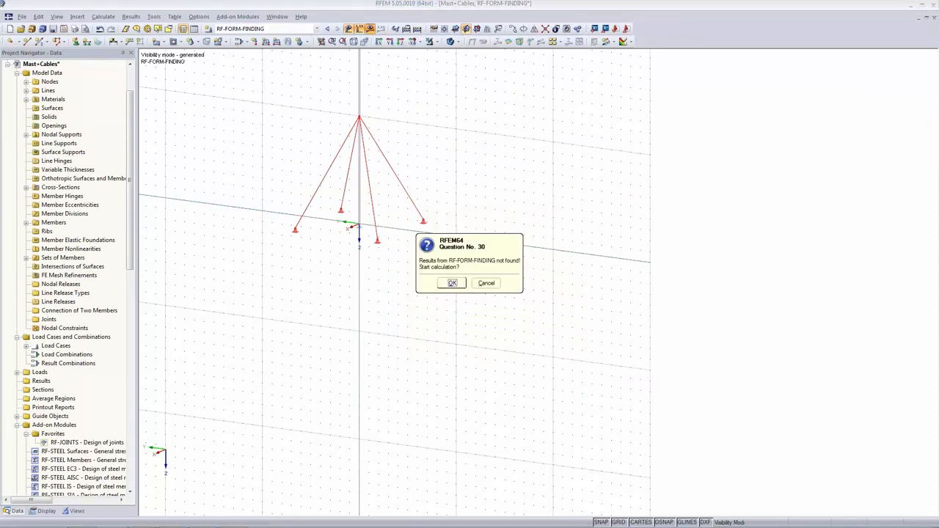
left_click(452, 283)
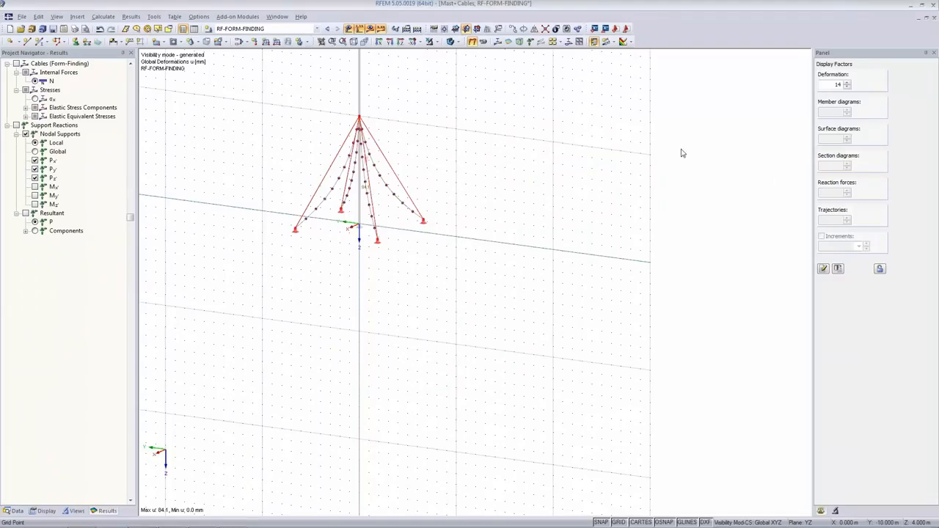
double_click(829, 84)
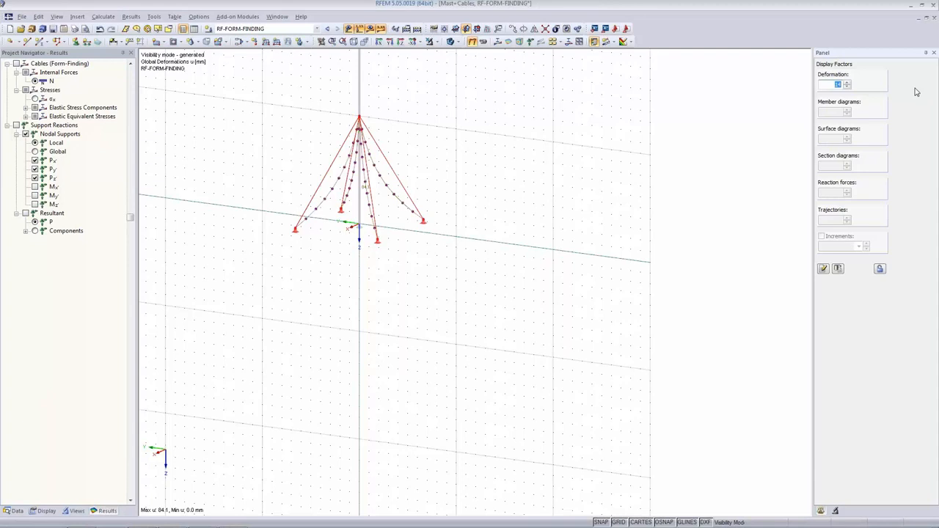
type("5")
scroll(373, 168, "up", 7)
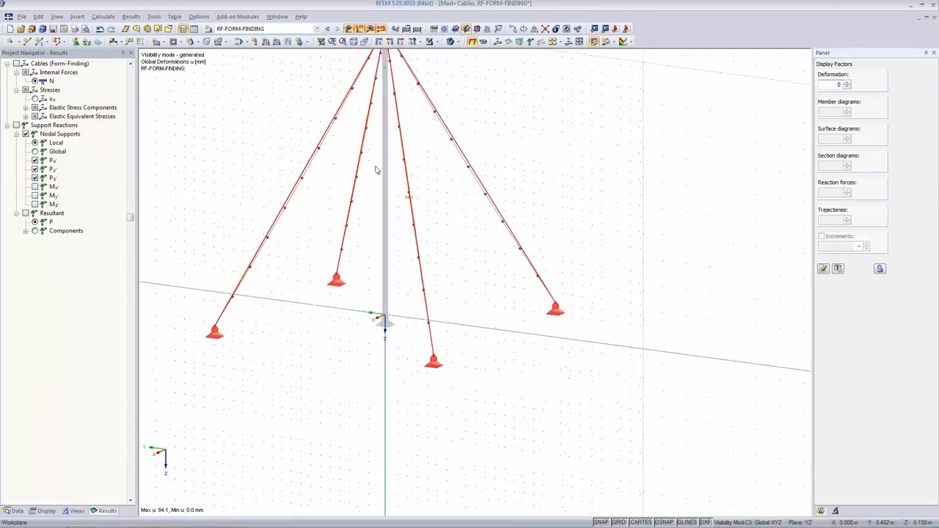
Clear the selection and examine the recalculated sag of the front cable close up
left_click(456, 235)
scroll(394, 207, "up", 3)
scroll(429, 209, "up", 4)
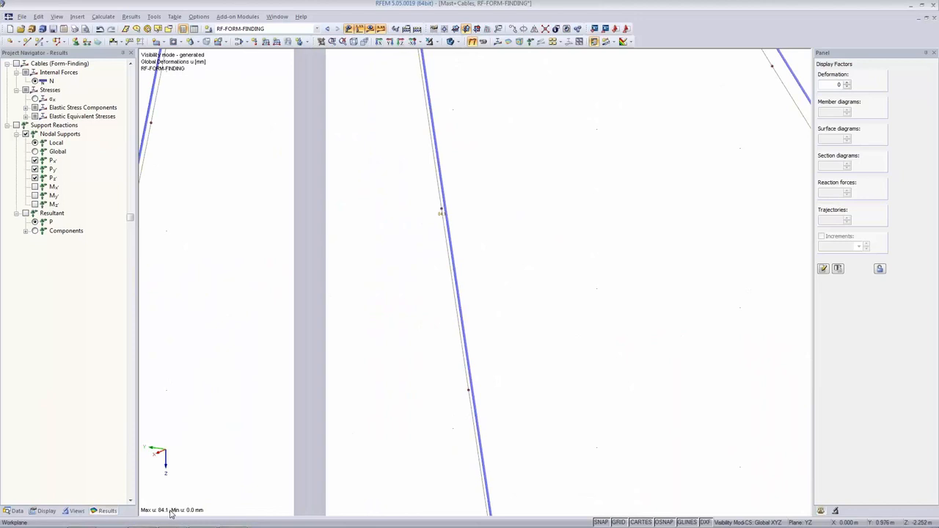
scroll(640, 74, "down", 5)
scroll(569, 147, "down", 5)
middle_click_drag(589, 125, 495, 335)
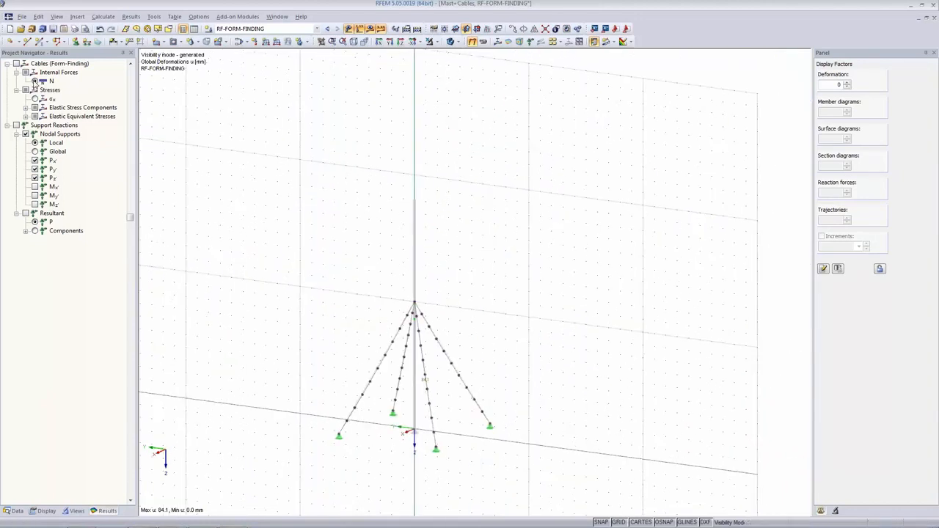
Display the axial forces N of the cables and inspect the result diagram of one selected cable
left_click(35, 81)
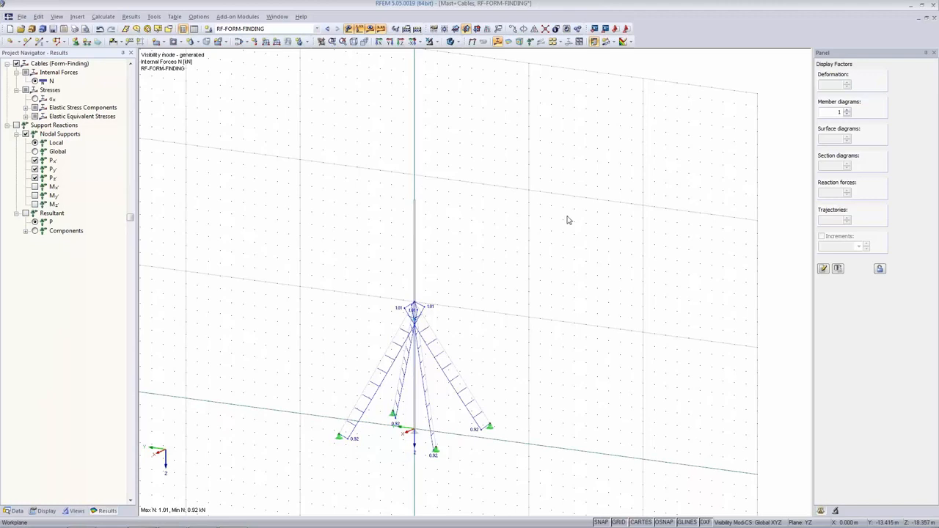
scroll(501, 220, "up", 3)
middle_click_drag(495, 225, 521, 112)
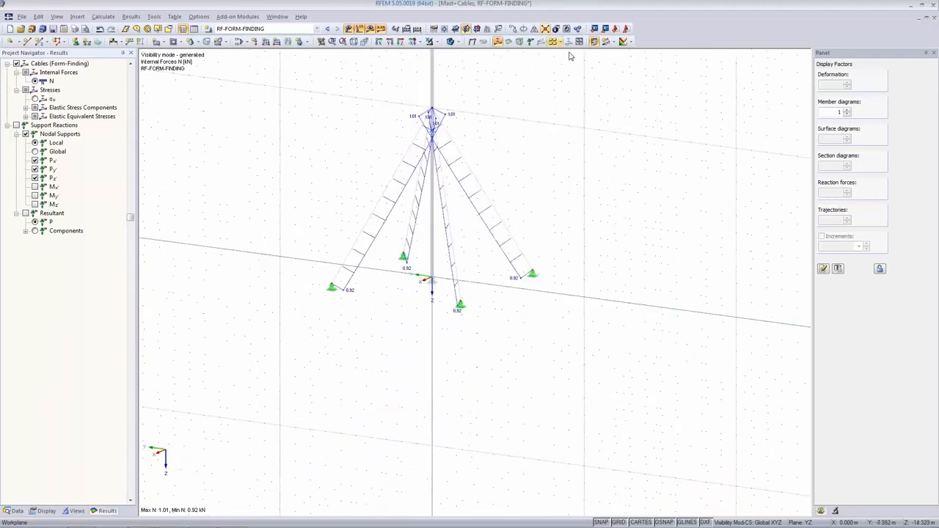
left_click(496, 215)
left_click(568, 43)
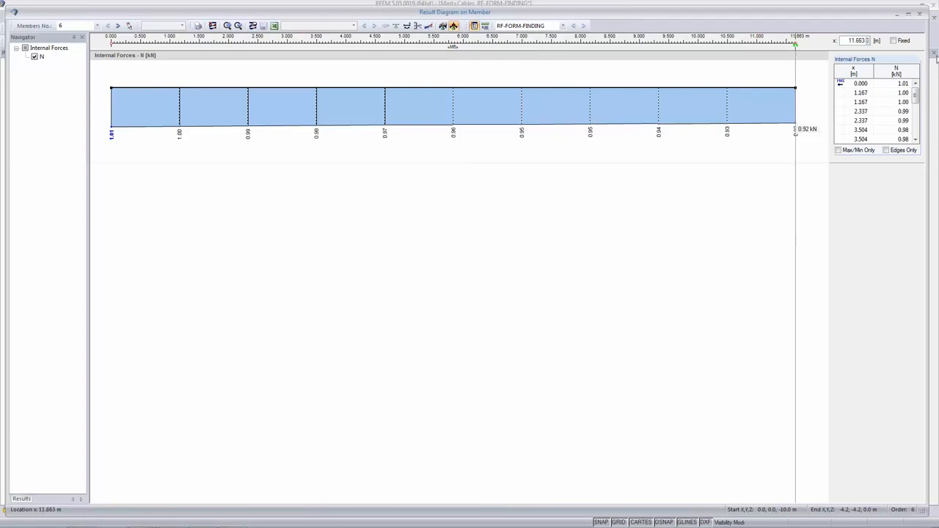
left_click(920, 15)
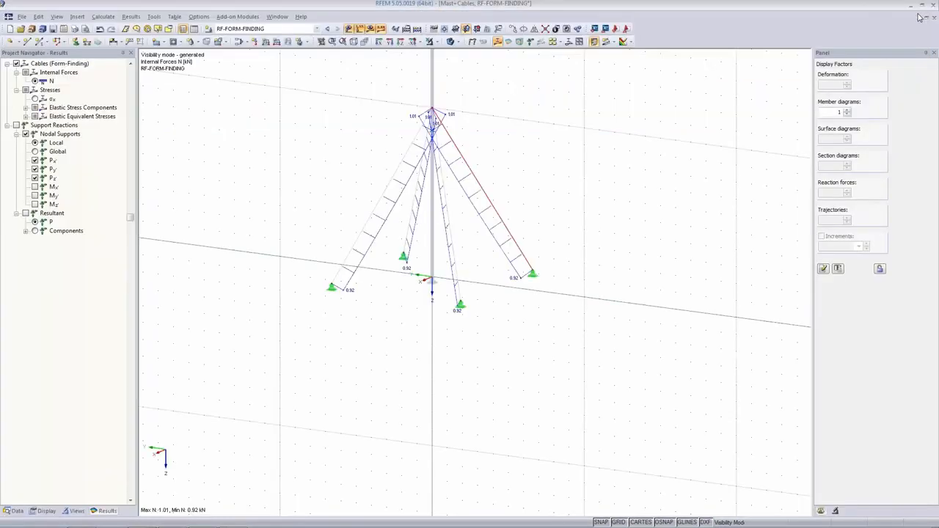
Change the description of load case LC1 to Self-weight and accept the load case settings
left_click(301, 29)
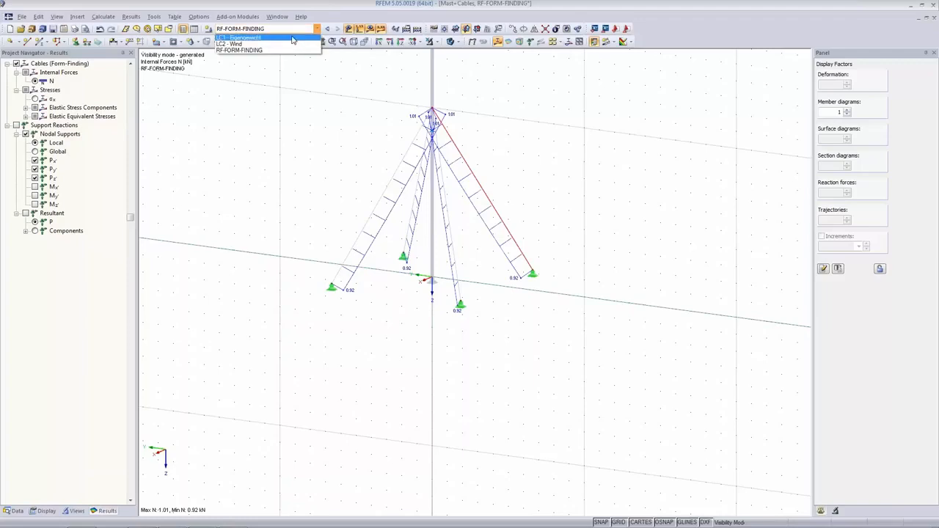
left_click(293, 67)
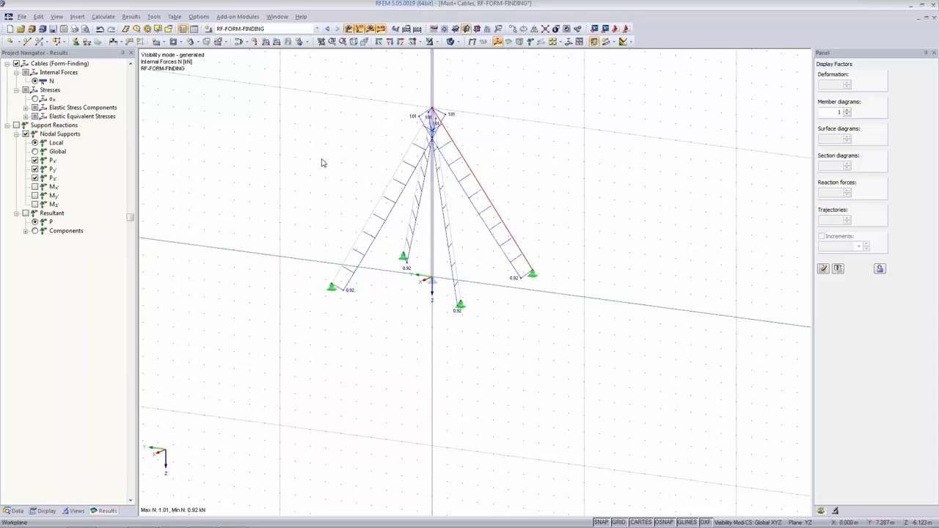
left_click(240, 43)
left_click(612, 136)
left_click(605, 151)
left_click(257, 144)
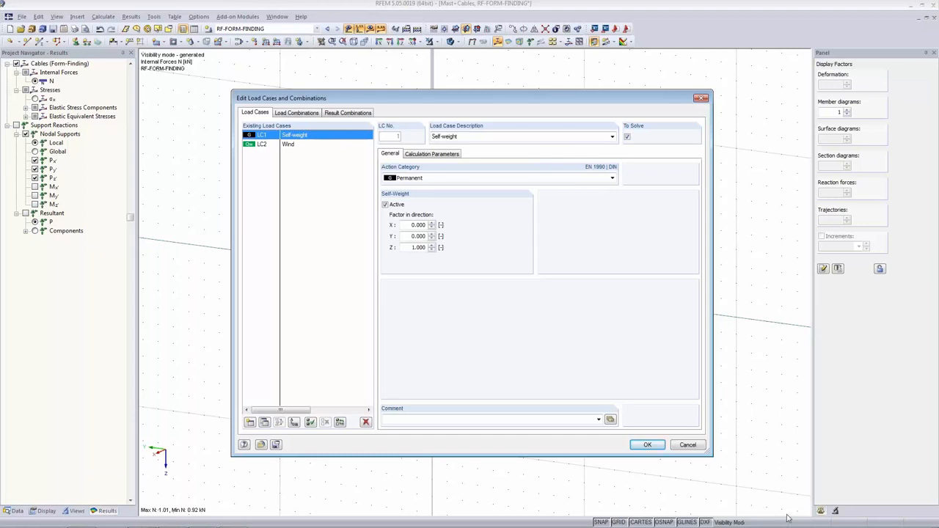
left_click(647, 445)
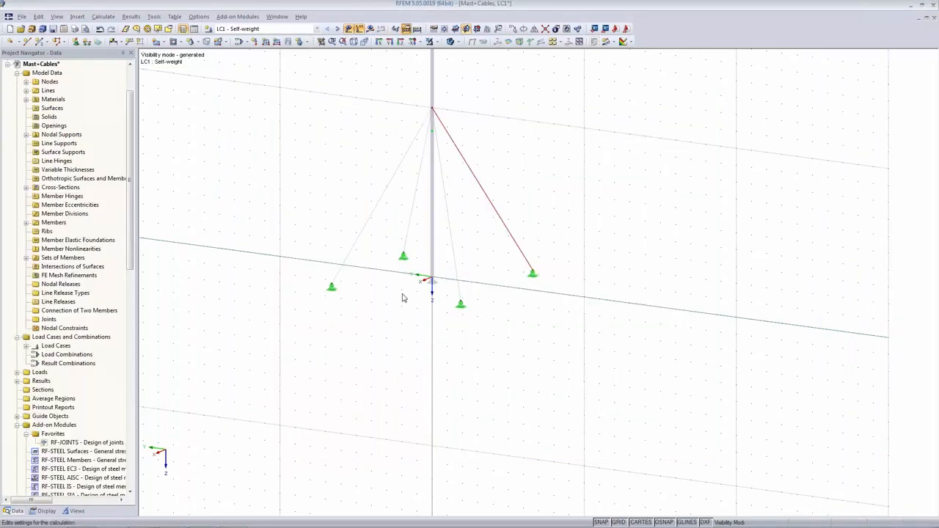
Review which load case the form-finding calculation parameters take the self-weight from, and accept them
left_click(406, 28)
left_click(467, 113)
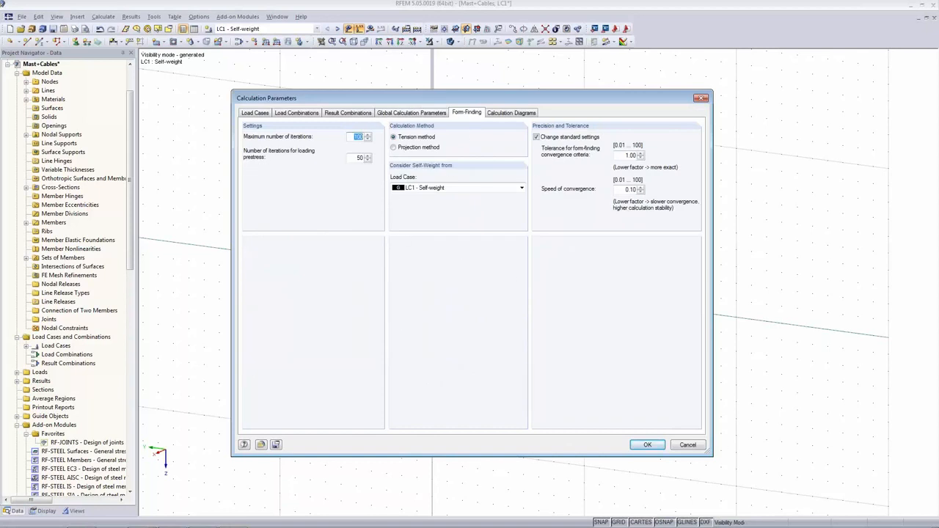
left_click(648, 446)
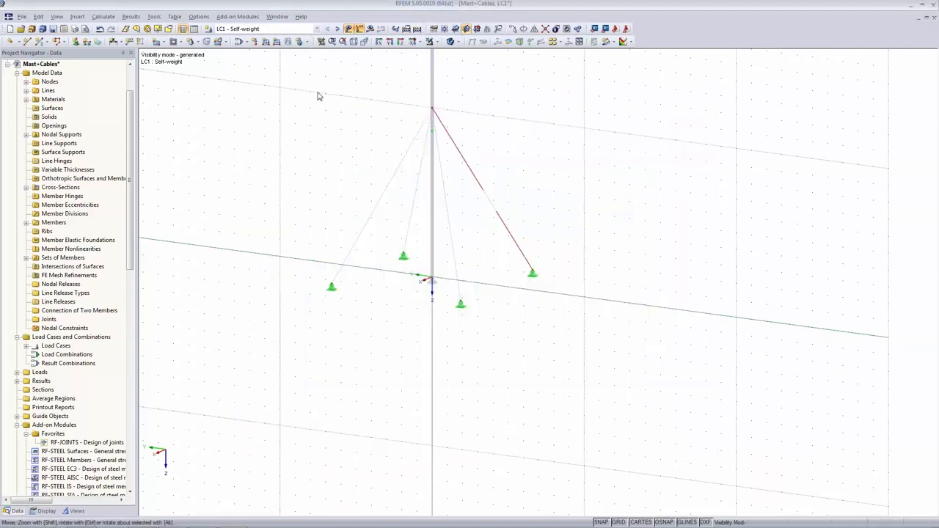
Calculate load case LC2 - Wind and show the axial forces N in the cables
left_click(263, 29)
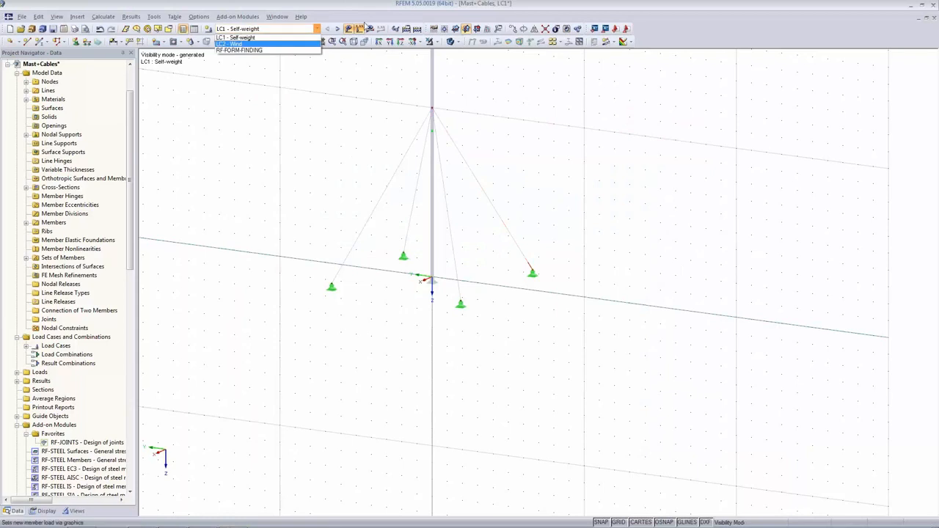
left_click(263, 46)
left_click(447, 283)
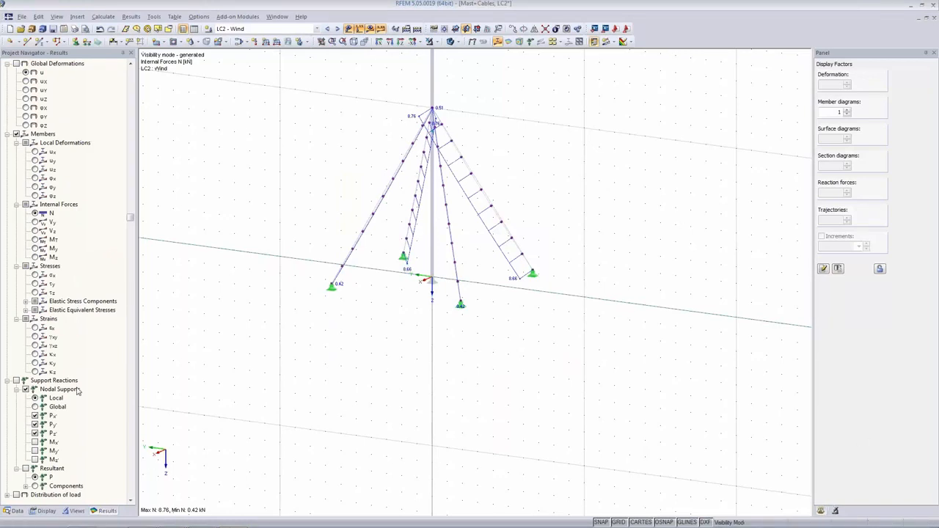
left_click(42, 213)
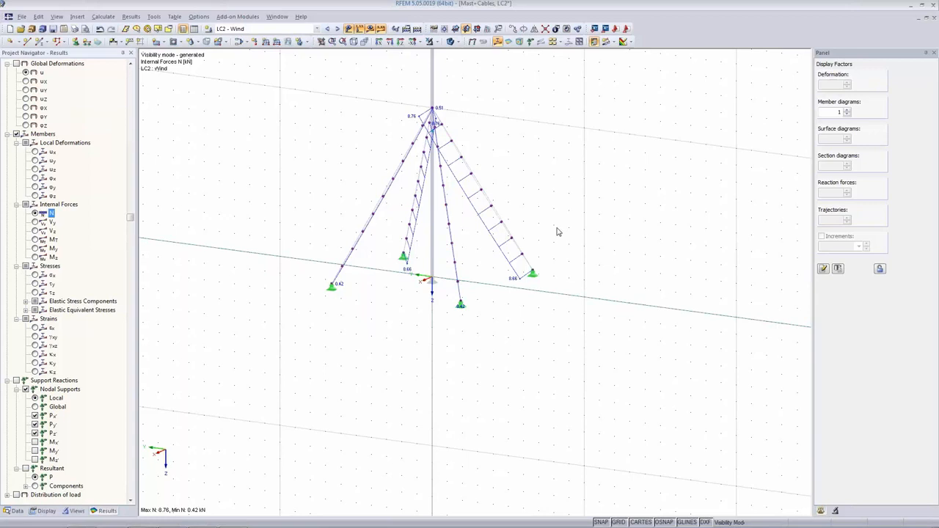
scroll(534, 138, "up", 3)
middle_click_drag(471, 121, 541, 255)
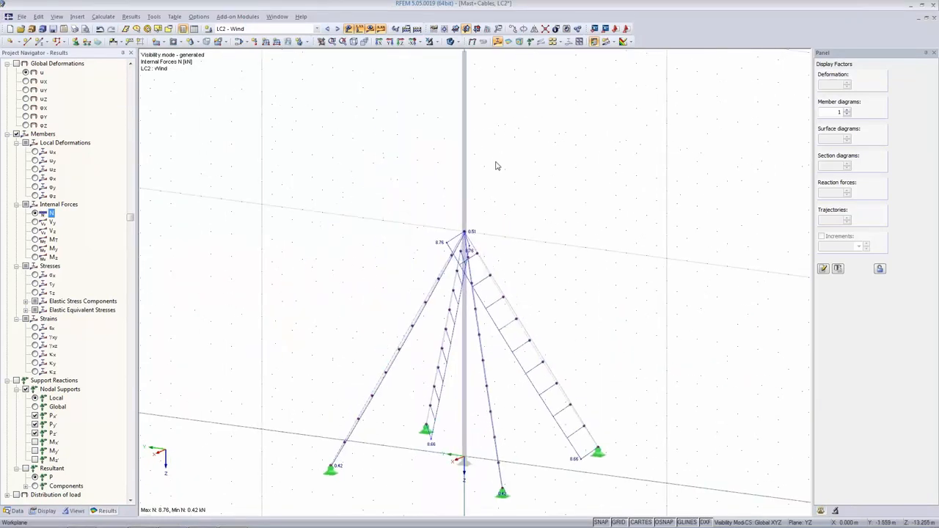
scroll(497, 164, "down", 2)
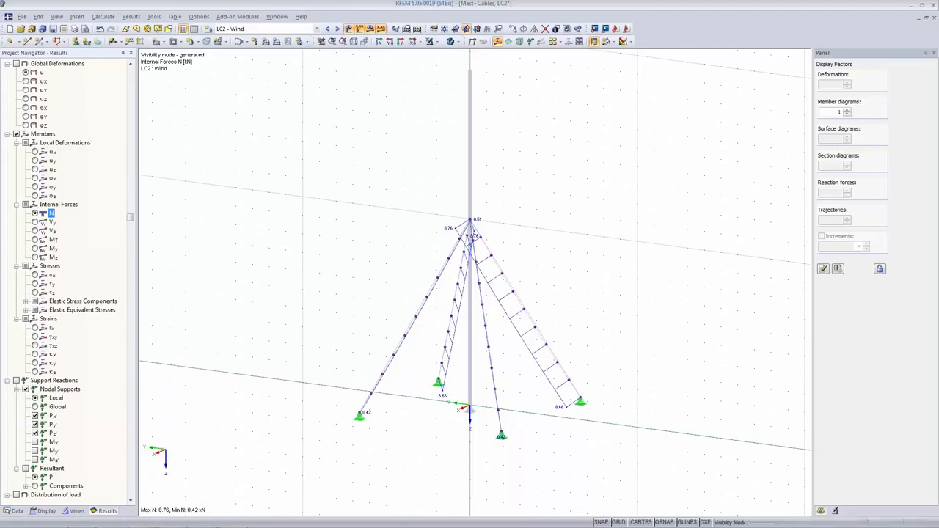
Switch to the PowerPoint presentation with the slide on the features of RF-Form-Finding
left_click(174, 520)
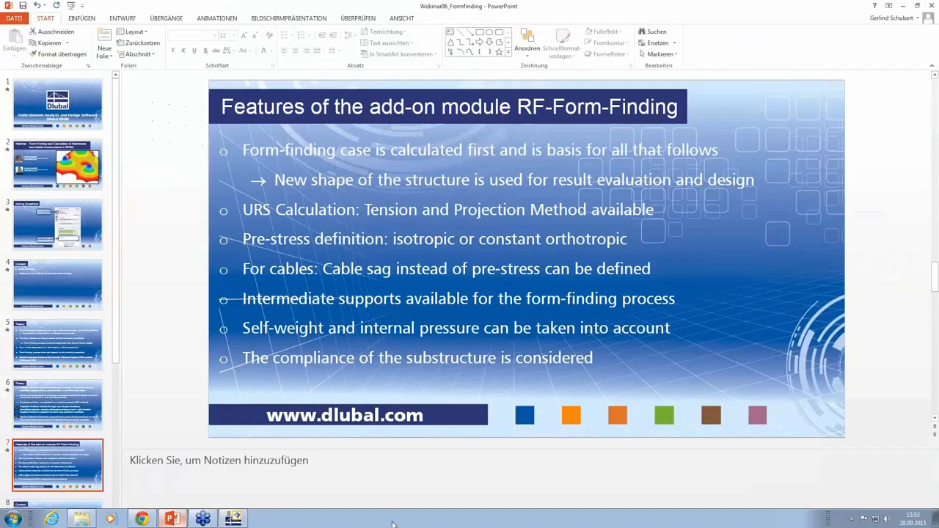